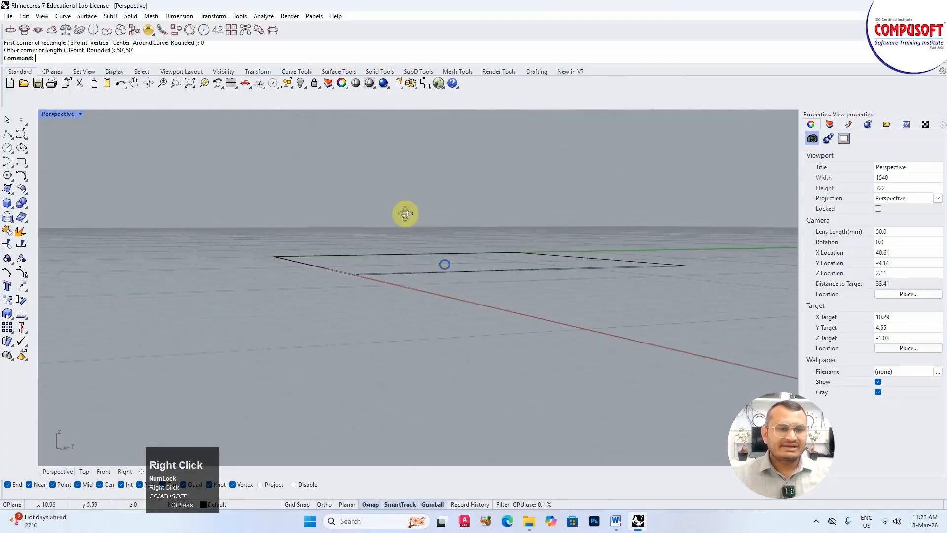
{"action": "scroll", "coordinate": [446, 257], "scroll_direction": "down", "scroll_amount": 3}
{"action": "right_click_drag", "start_coordinate": [449, 281], "coordinate": [468, 286]}
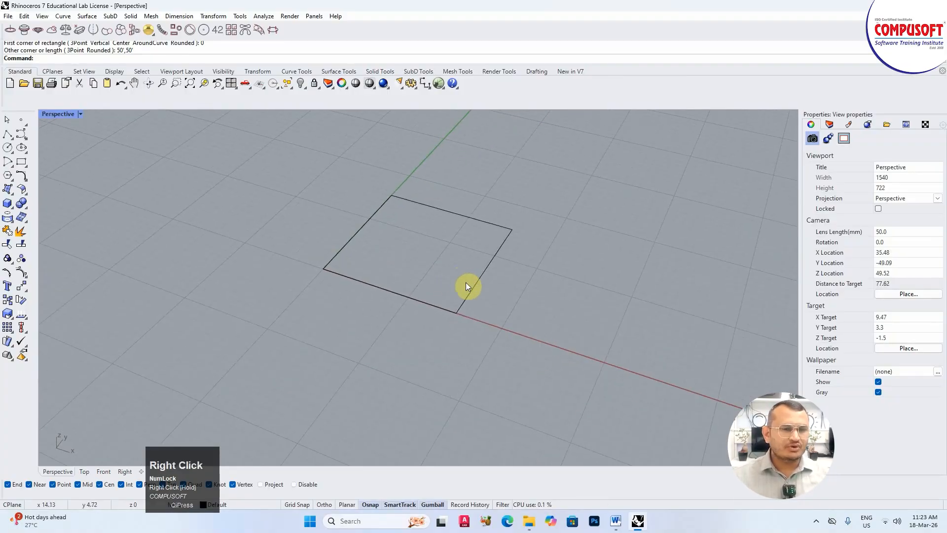
{"action": "left_click", "coordinate": [448, 213]}
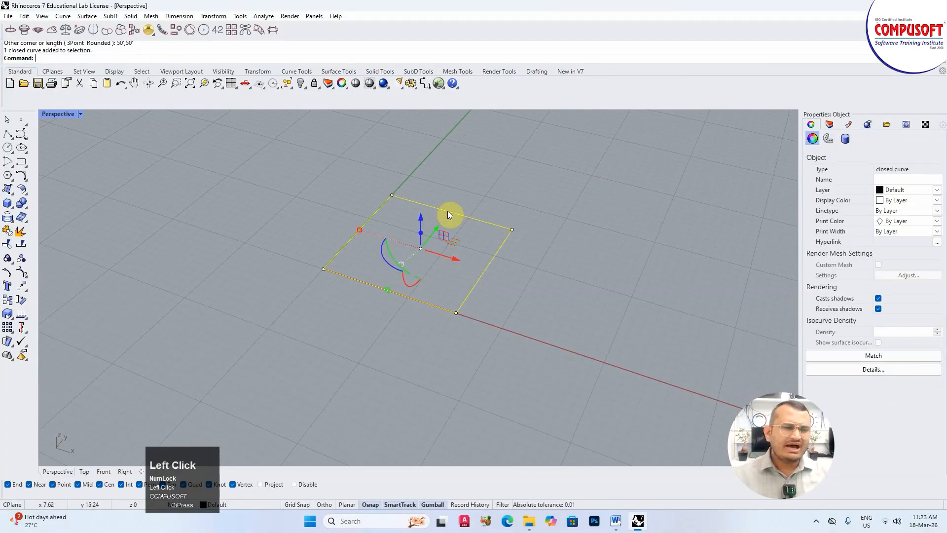
{"action": "left_click", "coordinate": [468, 340]}
{"action": "left_click", "coordinate": [463, 300]}
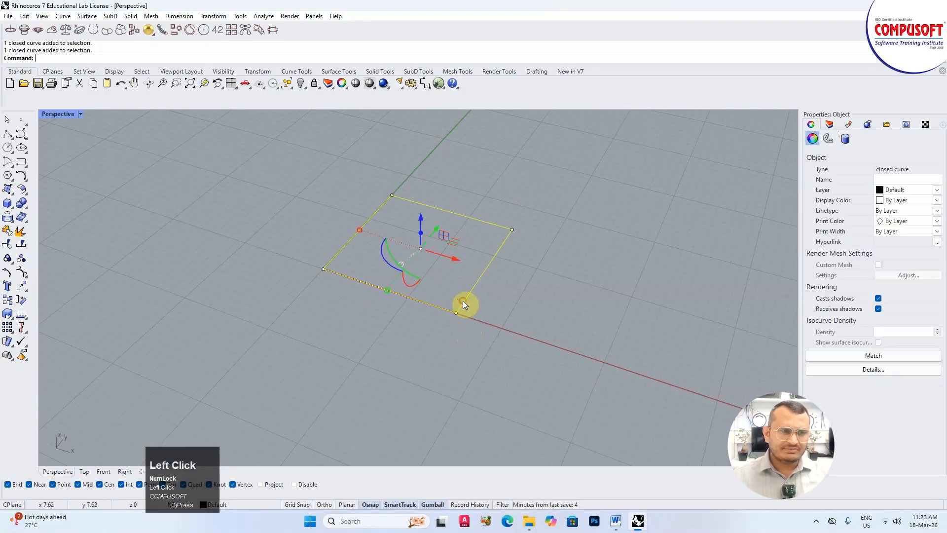
{"action": "left_click", "coordinate": [65, 184]}
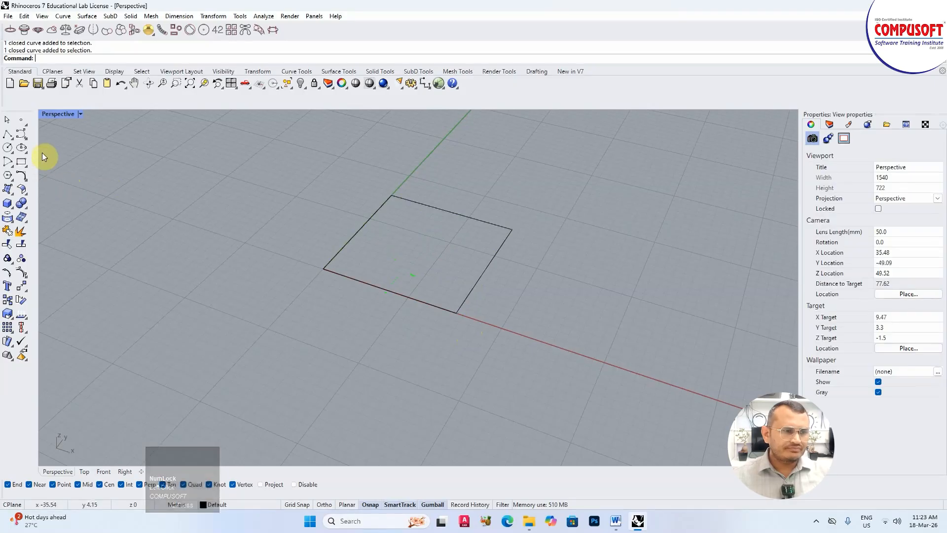
Offset the square curve inward by 9"
{"action": "left_click", "coordinate": [72, 17]}
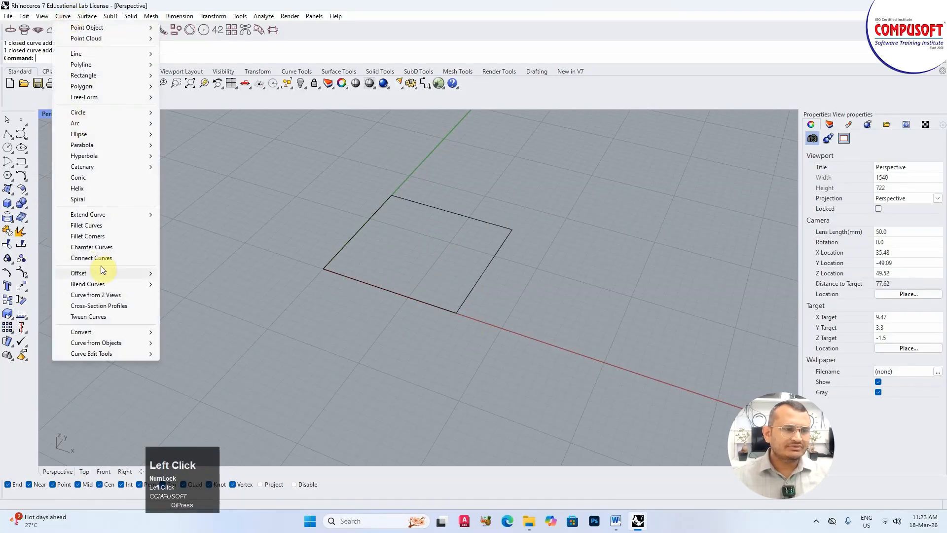
{"action": "mouse_move", "coordinate": [104, 275]}
{"action": "left_click", "coordinate": [192, 273]}
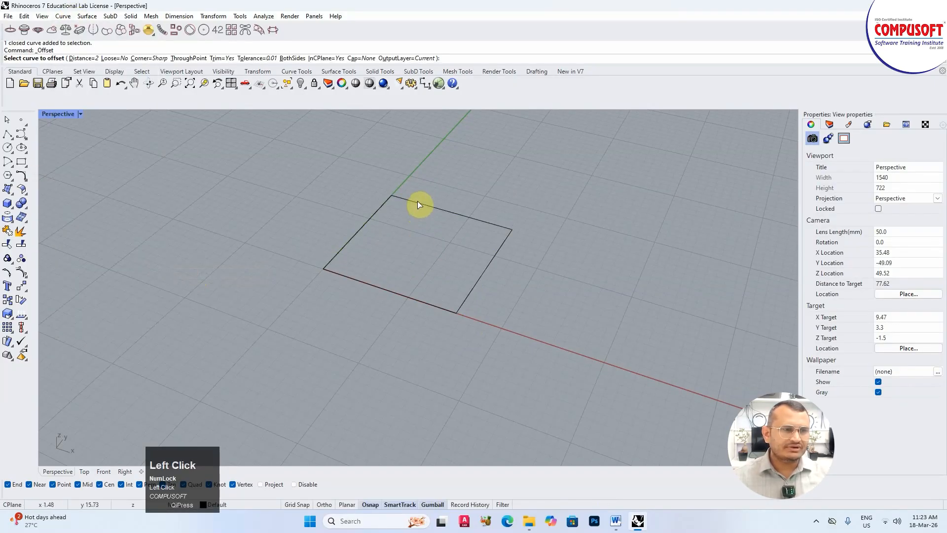
{"action": "left_click", "coordinate": [84, 58]}
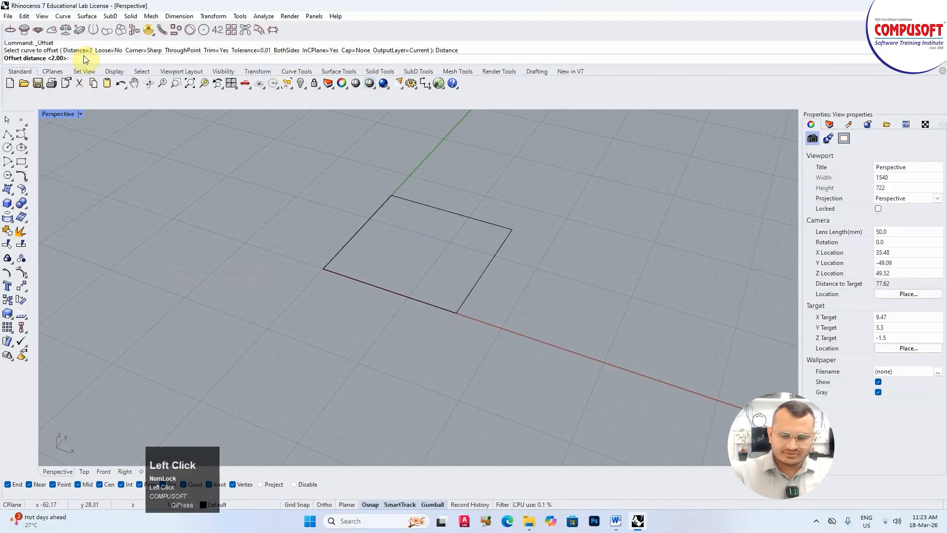
{"action": "type", "text": "9\""}
{"action": "key", "text": "Return"}
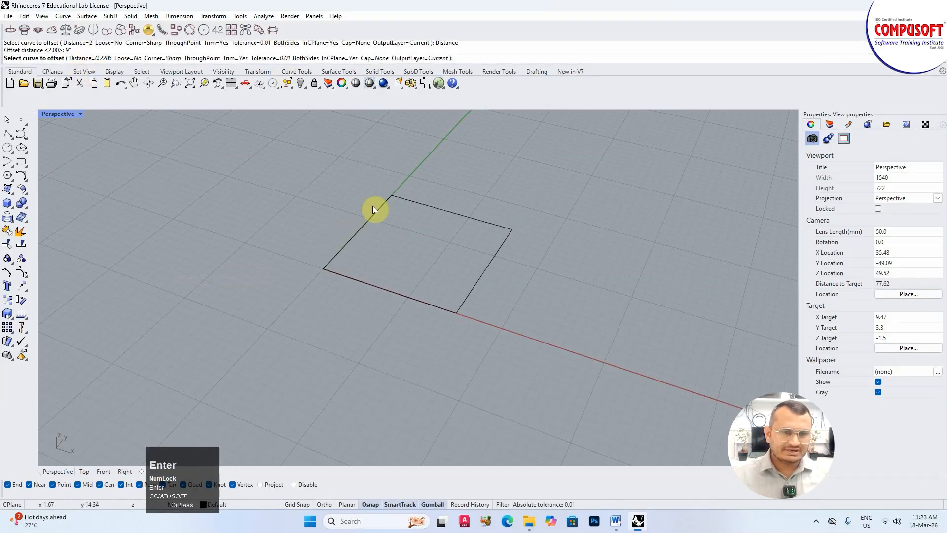
{"action": "left_click", "coordinate": [403, 200]}
{"action": "scroll", "coordinate": [404, 209], "scroll_direction": "up", "scroll_amount": 3}
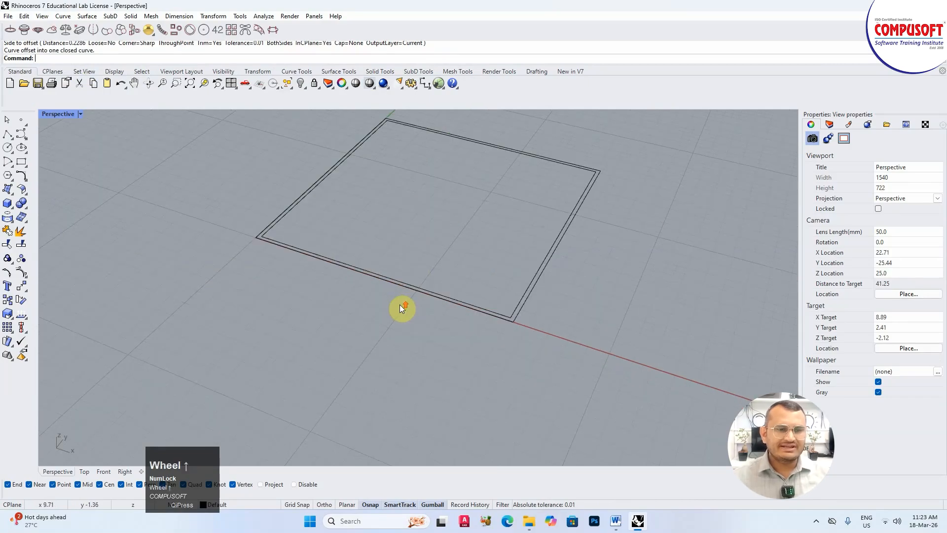
Extrude both square curves as solid walls about 6.25 m high, with extrusion to both sides turned off
{"action": "left_click", "coordinate": [400, 304]}
{"action": "left_click", "coordinate": [14, 211]}
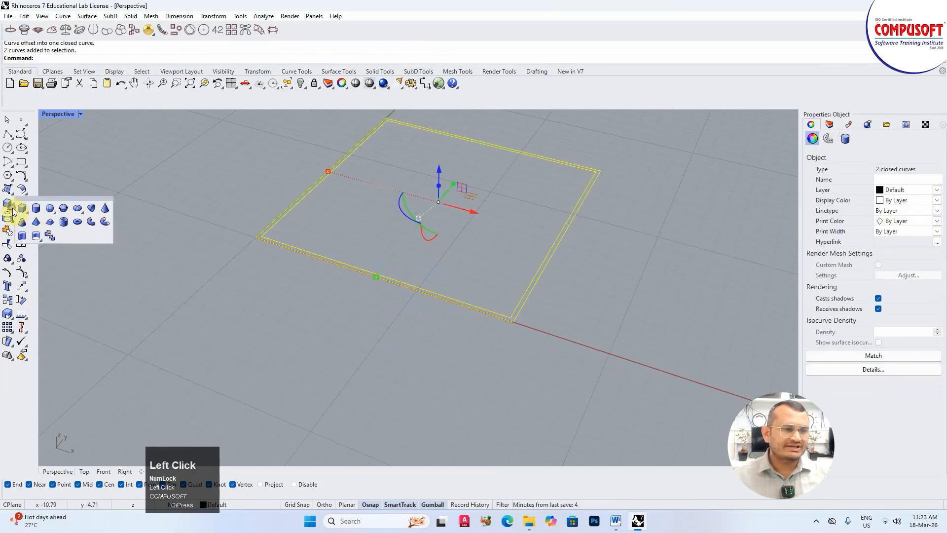
{"action": "left_click", "coordinate": [10, 203]}
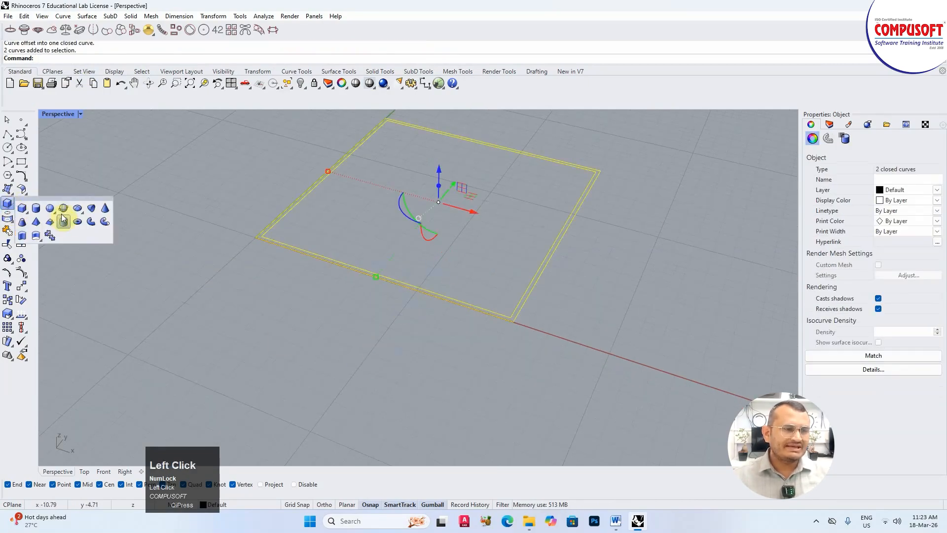
{"action": "left_click", "coordinate": [22, 235]}
{"action": "scroll", "coordinate": [306, 187], "scroll_direction": "down", "scroll_amount": 2}
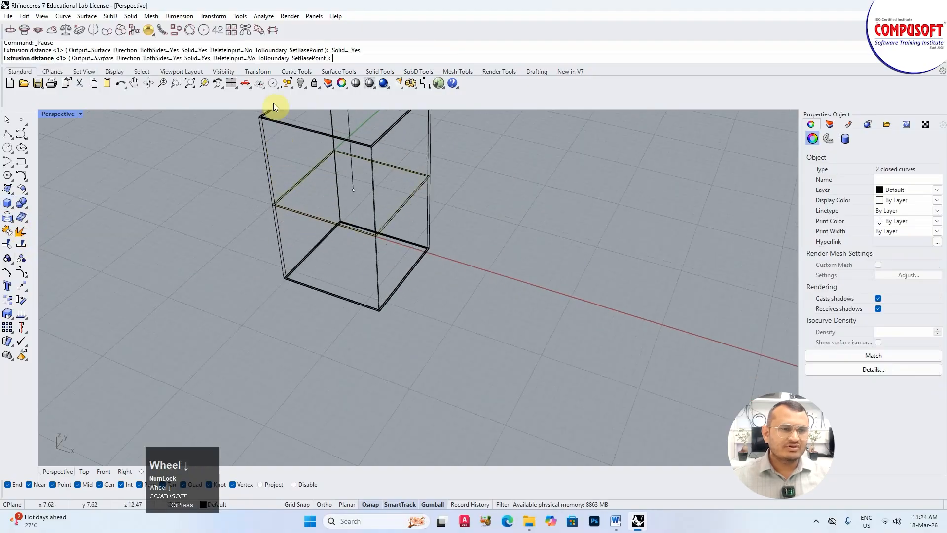
{"action": "left_click", "coordinate": [160, 58]}
{"action": "scroll", "coordinate": [414, 205], "scroll_direction": "down", "scroll_amount": 2}
{"action": "scroll", "coordinate": [415, 204], "scroll_direction": "down", "scroll_amount": 2}
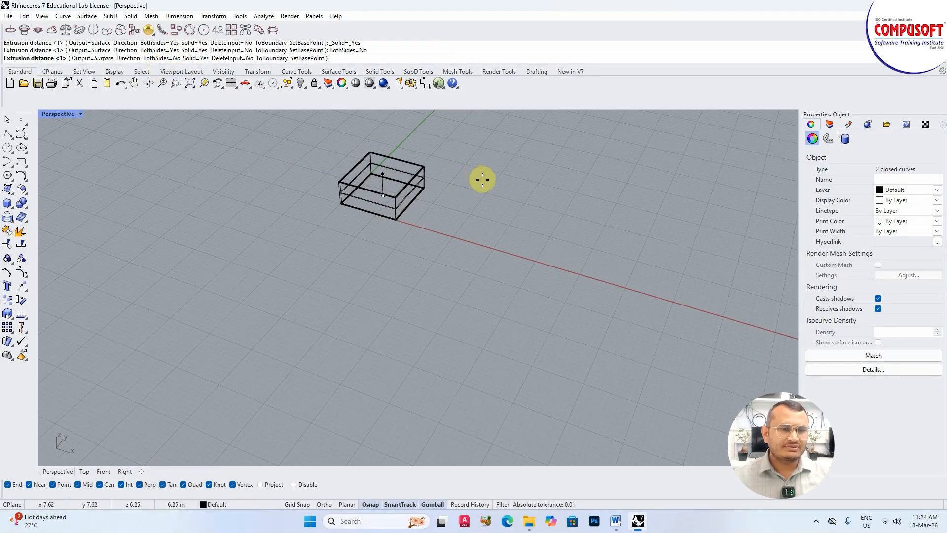
{"action": "left_click", "coordinate": [481, 179]}
Set the Perspective viewport's display mode to Shaded and view the walls from around
{"action": "scroll", "coordinate": [464, 207], "scroll_direction": "up", "scroll_amount": 2}
{"action": "left_click", "coordinate": [79, 114]}
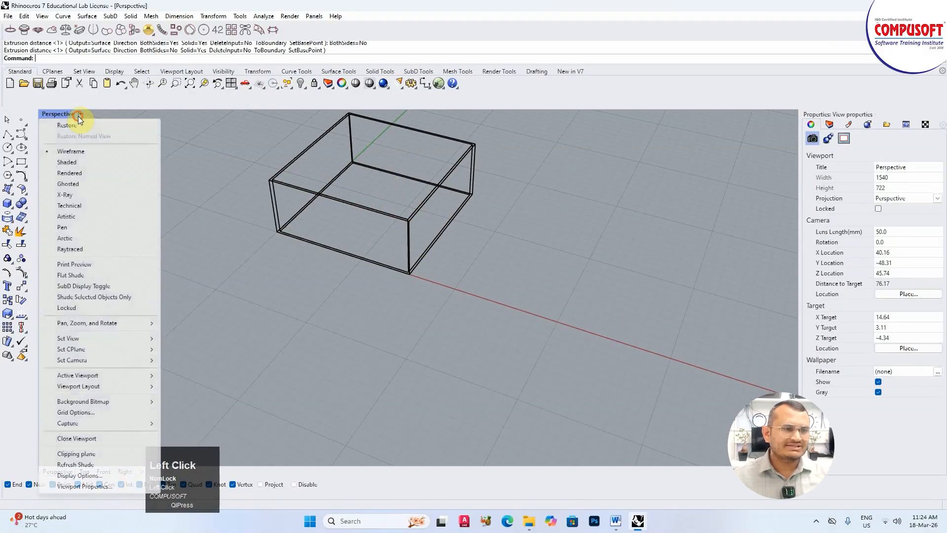
{"action": "left_click", "coordinate": [87, 161]}
{"action": "right_click_drag", "start_coordinate": [459, 257], "coordinate": [438, 221]}
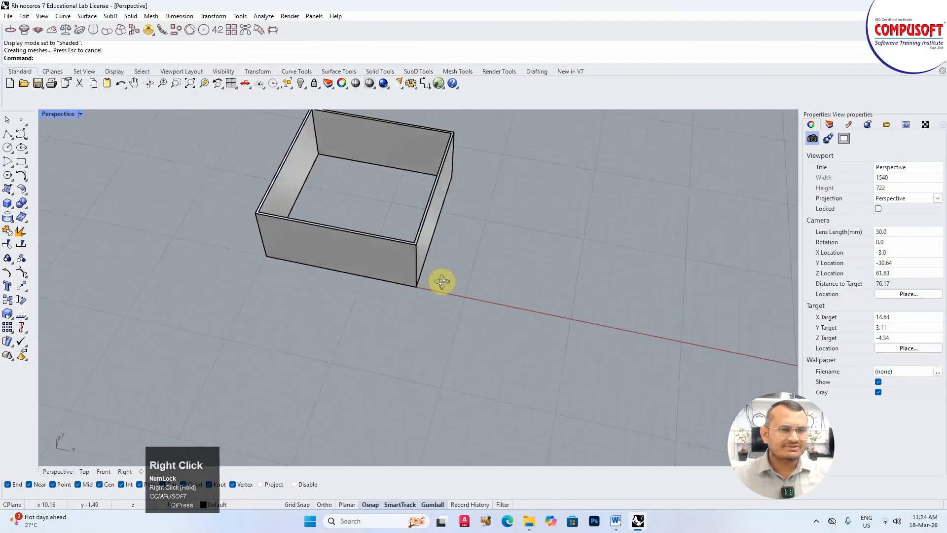
{"action": "scroll", "coordinate": [380, 248], "scroll_direction": "up", "scroll_amount": 4}
{"action": "right_click_drag", "start_coordinate": [379, 245], "coordinate": [474, 236]}
{"action": "scroll", "coordinate": [454, 267], "scroll_direction": "down", "scroll_amount": 3}
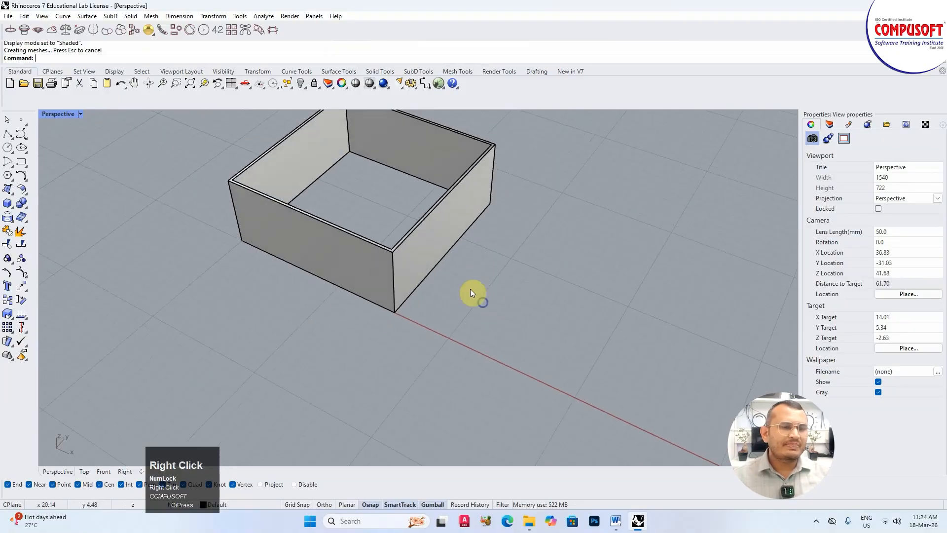
Create a 4" thick box as a roof slab between opposite outer corners of the wall tops
{"action": "left_click", "coordinate": [10, 201]}
{"action": "left_click", "coordinate": [228, 179]}
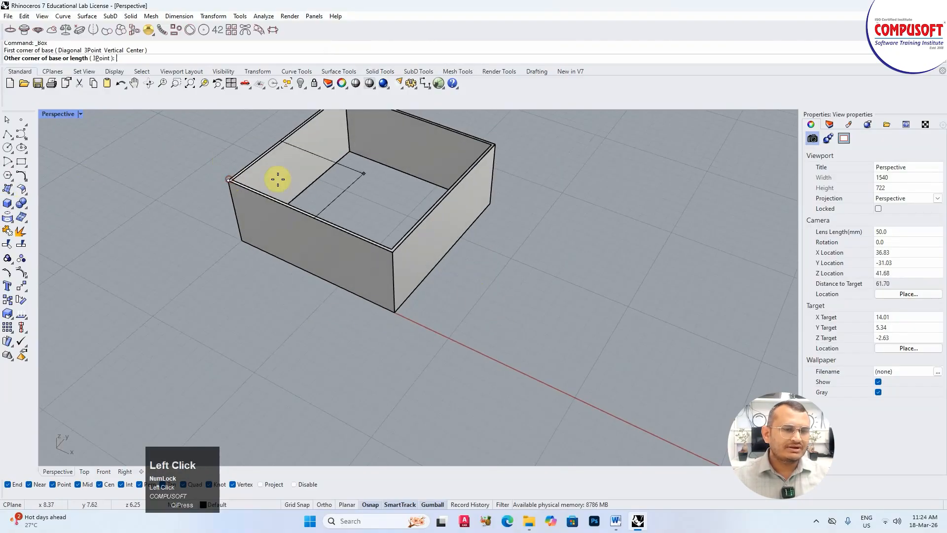
{"action": "left_click", "coordinate": [495, 143]}
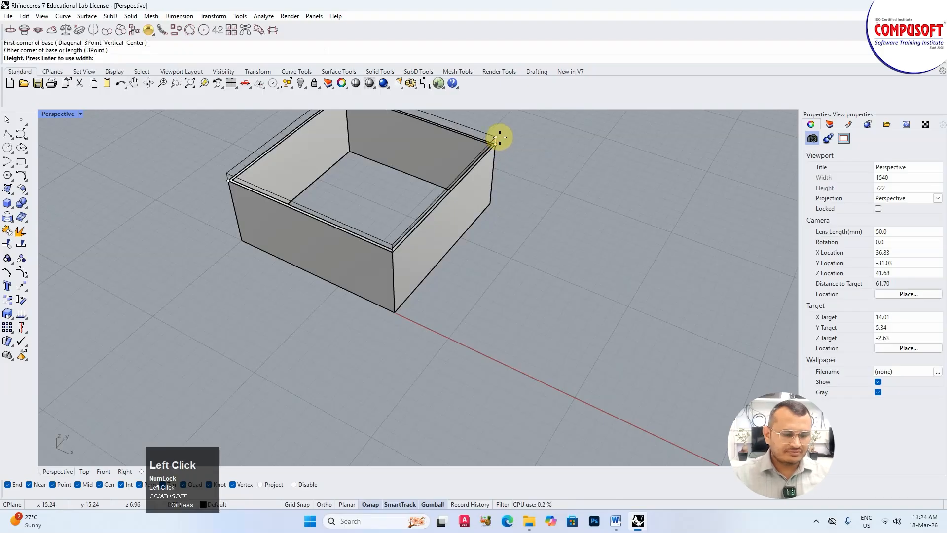
{"action": "key", "text": "Return"}
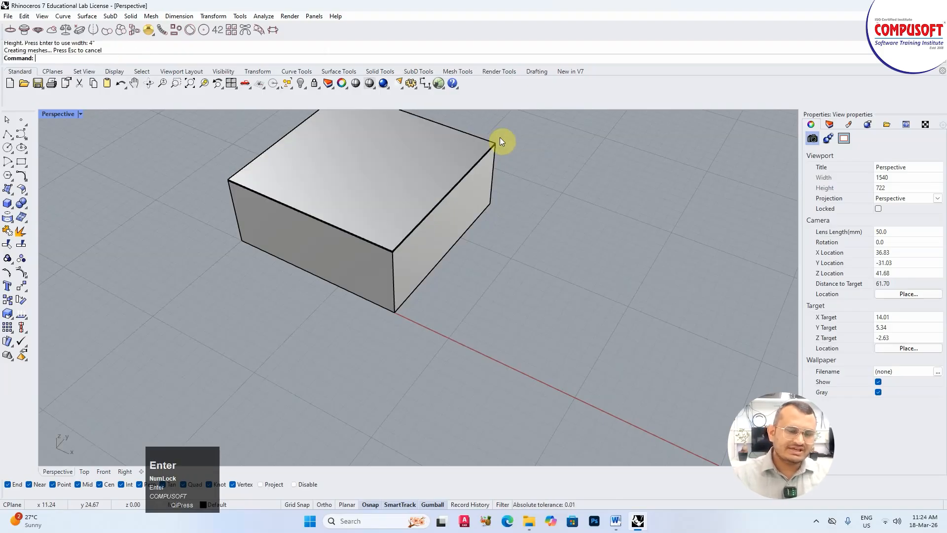
{"action": "right_click", "coordinate": [483, 233]}
{"action": "left_click", "coordinate": [376, 127]}
{"action": "key", "text": "Escape"}
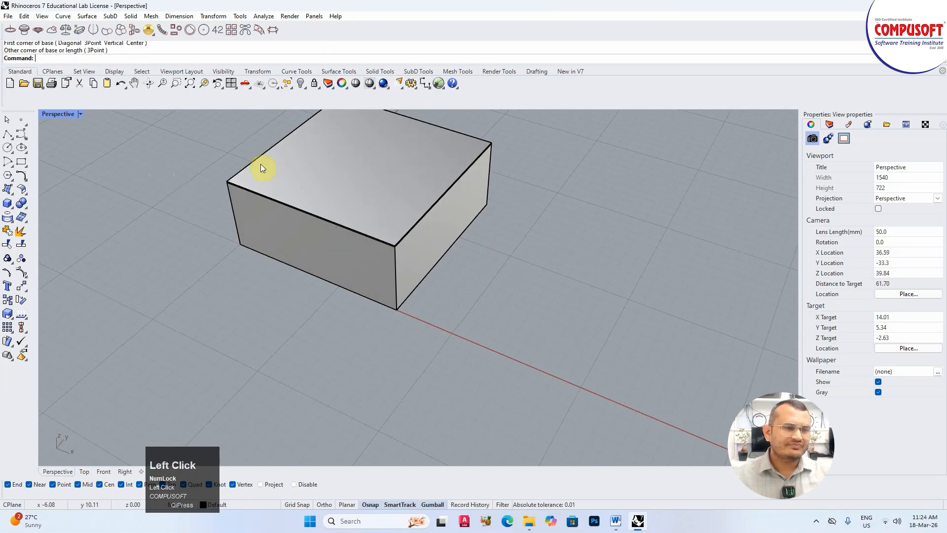
Copy the roof slab straight down to the base of the walls in the Front view, then return to Perspective
{"action": "left_click", "coordinate": [262, 165]}
{"action": "double_click", "coordinate": [58, 114]}
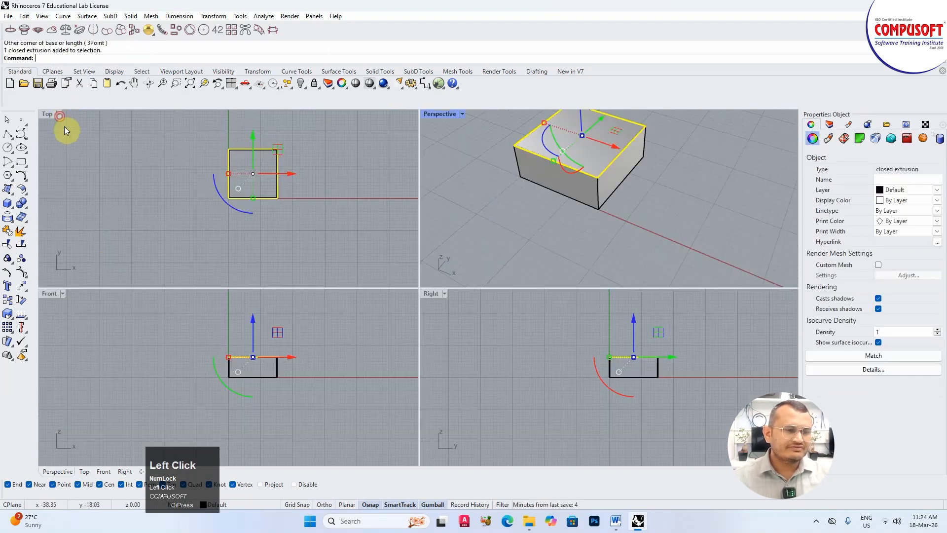
{"action": "double_click", "coordinate": [57, 293]}
{"action": "scroll", "coordinate": [538, 160], "scroll_direction": "up", "scroll_amount": 4}
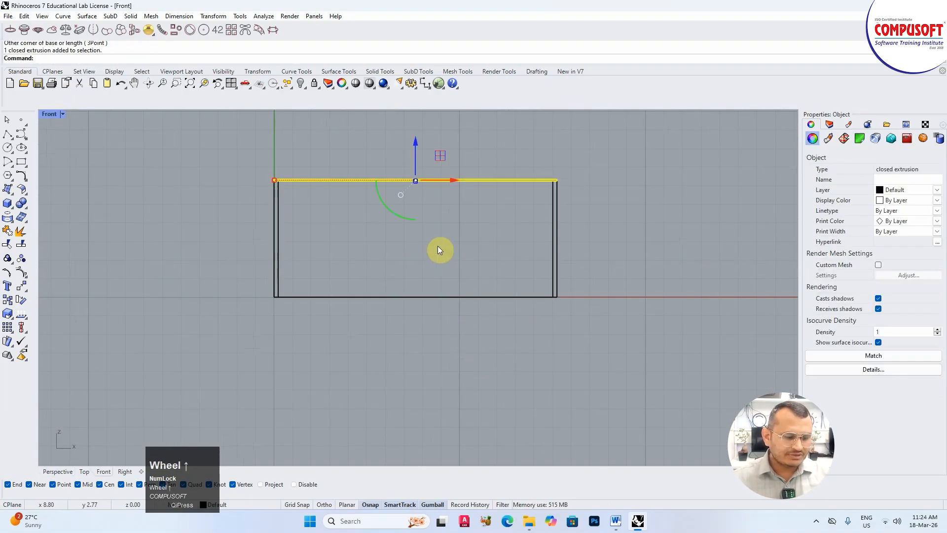
{"action": "left_click_drag", "start_coordinate": [417, 146], "coordinate": [441, 259], "text": "alt"}
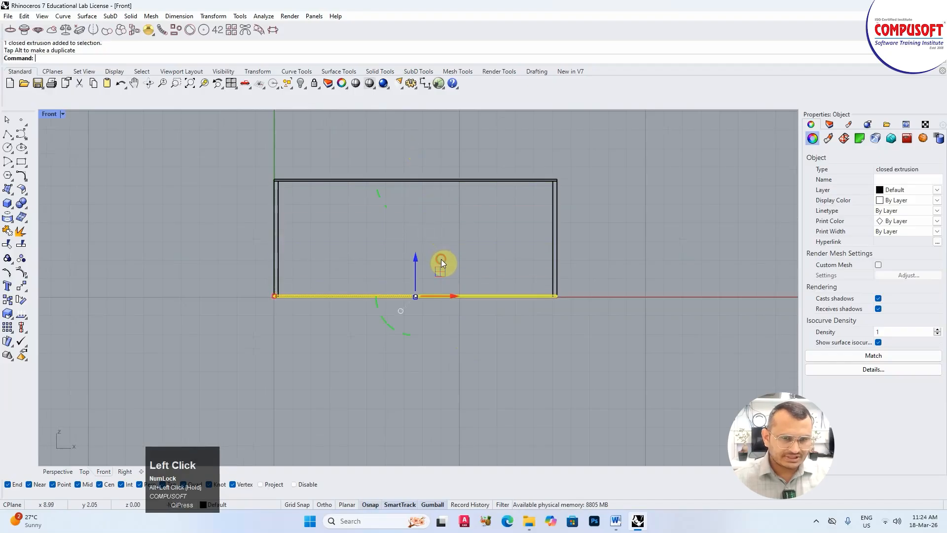
{"action": "left_click", "coordinate": [496, 339]}
{"action": "double_click", "coordinate": [54, 114]}
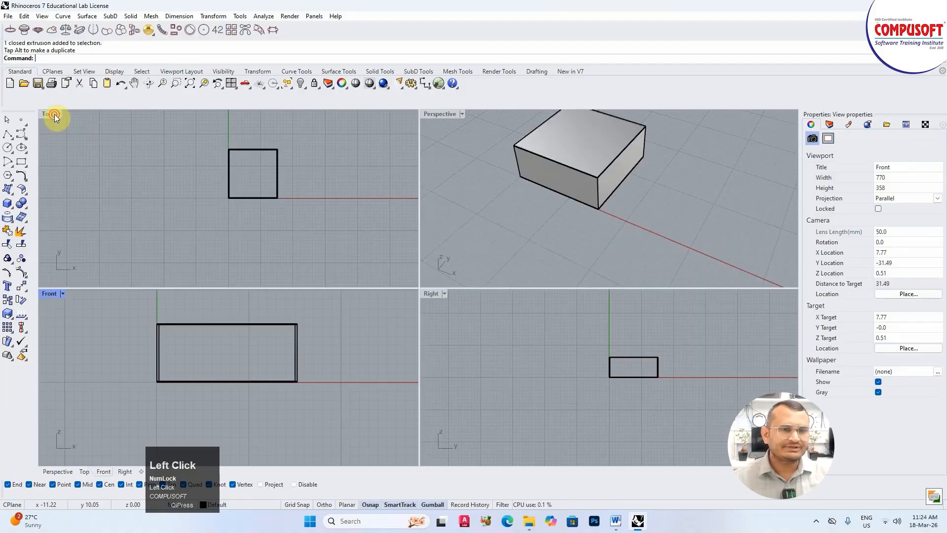
{"action": "double_click", "coordinate": [437, 114]}
{"action": "right_click_drag", "start_coordinate": [437, 115], "coordinate": [535, 148]}
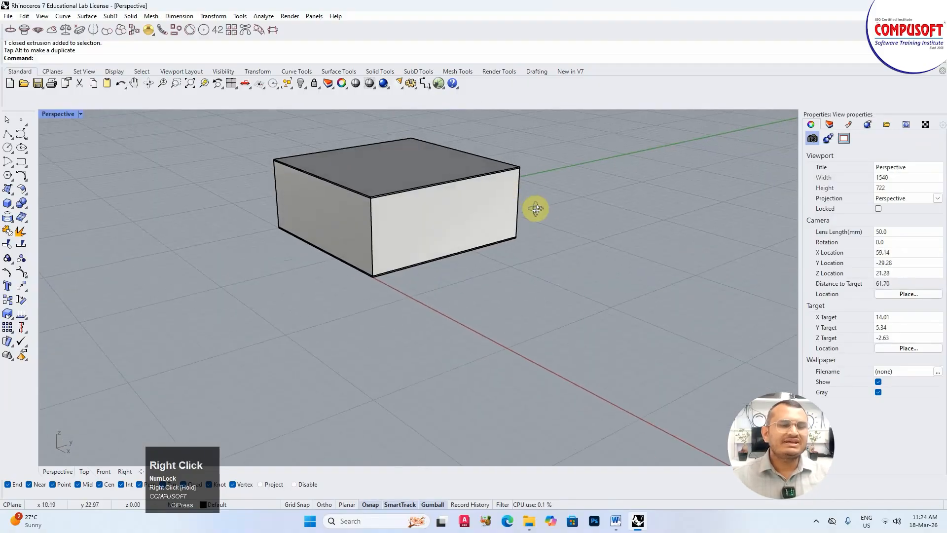
{"action": "scroll", "coordinate": [383, 201], "scroll_direction": "up", "scroll_amount": 5}
{"action": "left_click", "coordinate": [416, 225]}
{"action": "key", "text": "Escape"}
{"action": "scroll", "coordinate": [409, 245], "scroll_direction": "down", "scroll_amount": 5}
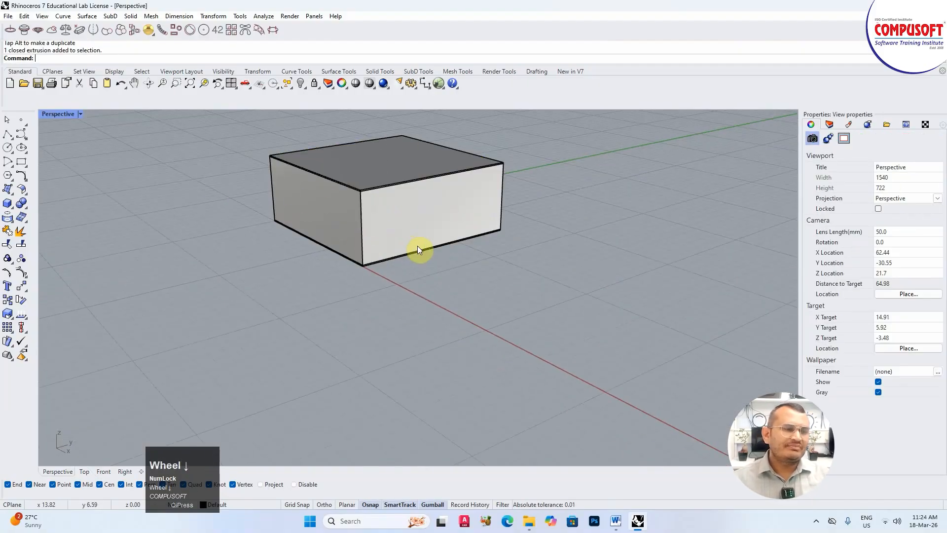
Try to draw a two-corner rectangle on the large side wall of the house block
{"action": "left_click", "coordinate": [21, 161]}
{"action": "scroll", "coordinate": [405, 242], "scroll_direction": "up", "scroll_amount": 3}
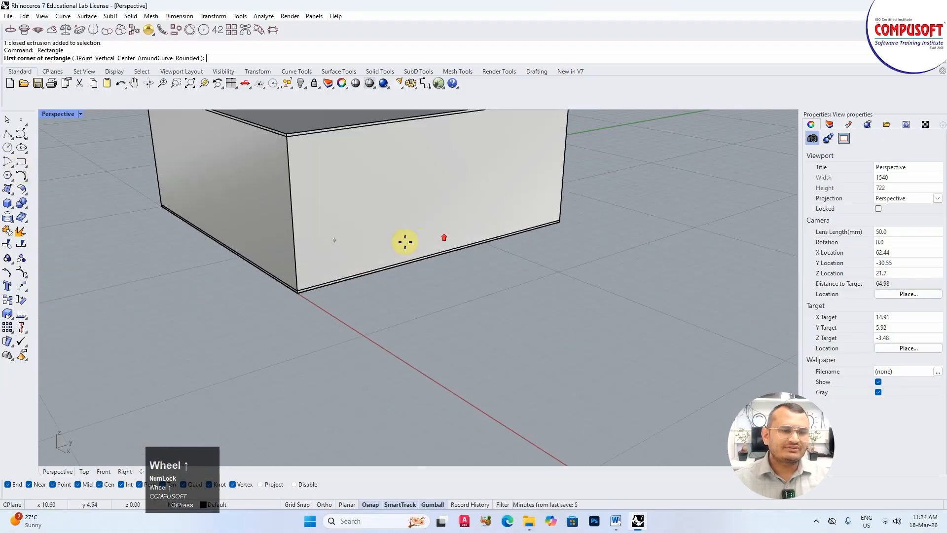
{"action": "left_click", "coordinate": [309, 274]}
{"action": "left_click", "coordinate": [449, 180]}
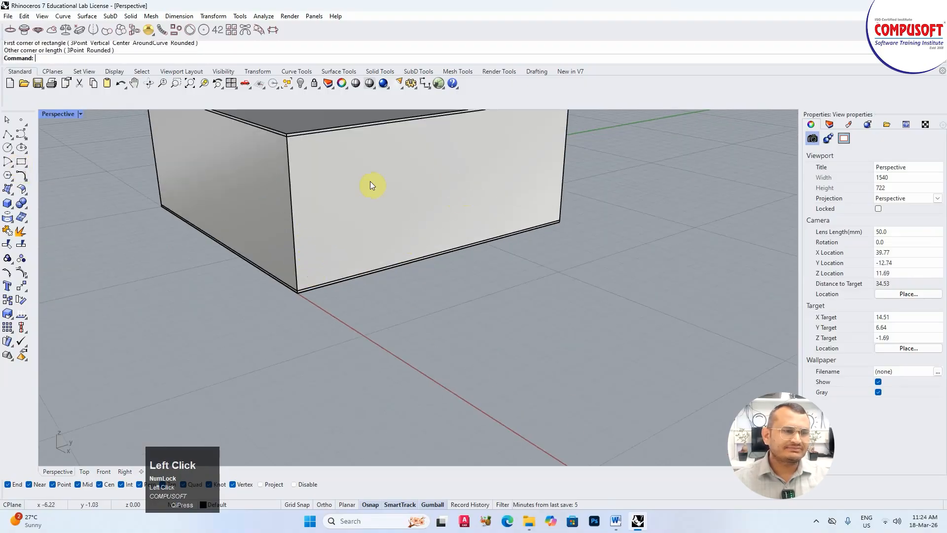
{"action": "scroll", "coordinate": [365, 212], "scroll_direction": "down", "scroll_amount": 5}
{"action": "right_click_drag", "start_coordinate": [359, 239], "coordinate": [374, 186]}
{"action": "scroll", "coordinate": [383, 186], "scroll_direction": "up", "scroll_amount": 3}
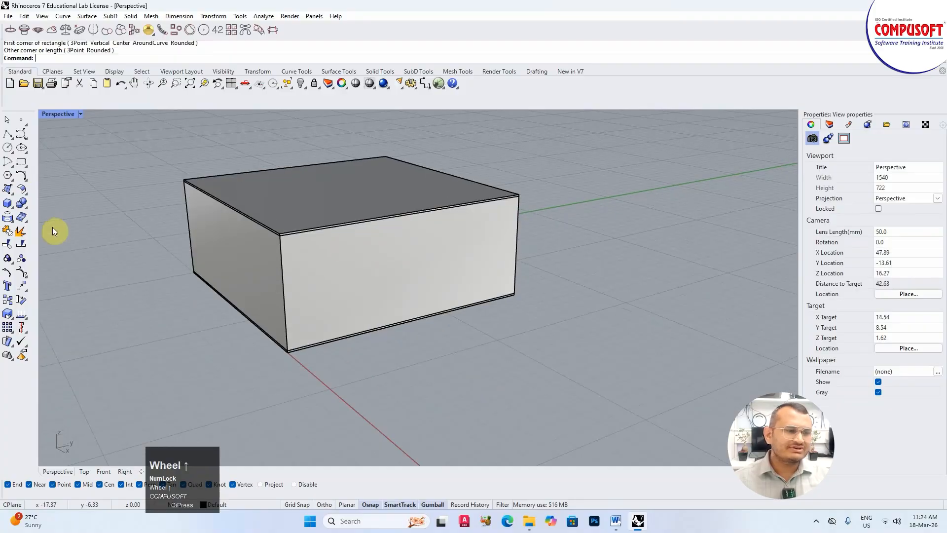
Create a box about 11.5 by 10.1 m and about 5.7 m high, extending outward from the block's base corner on the X axis
{"action": "left_click", "coordinate": [7, 203]}
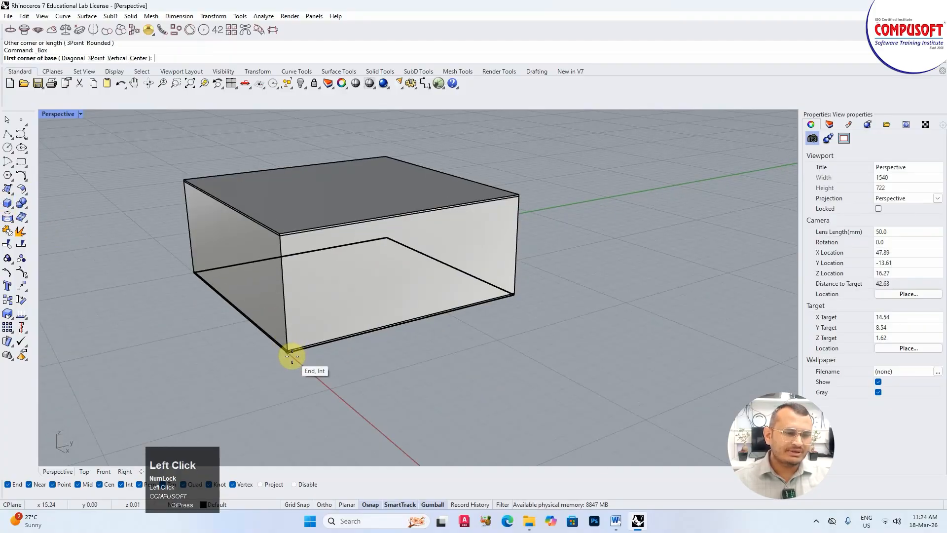
{"action": "left_click", "coordinate": [290, 354]}
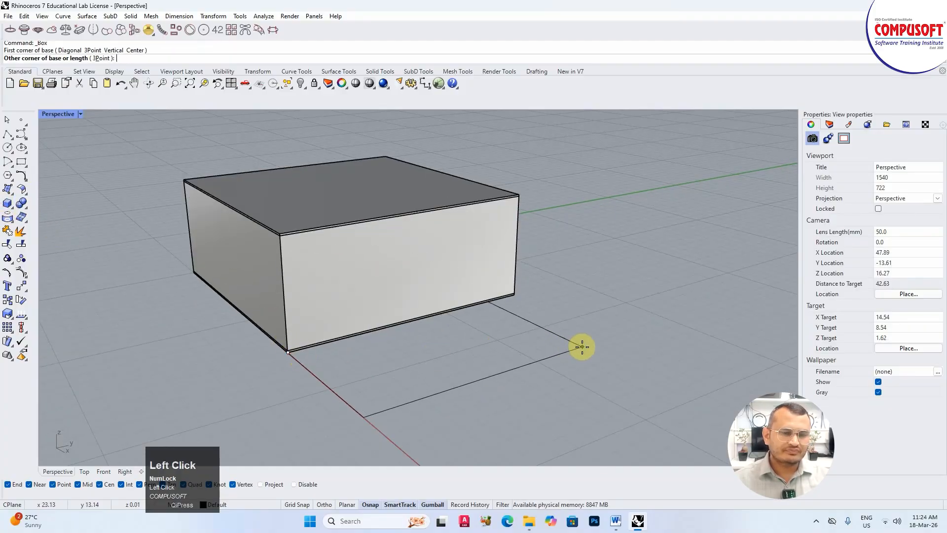
{"action": "left_click", "coordinate": [591, 389]}
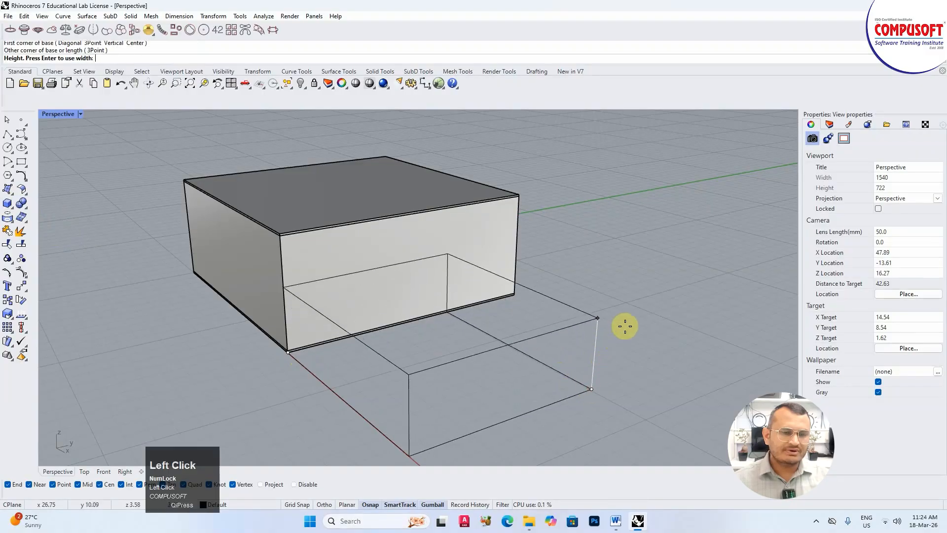
{"action": "left_click", "coordinate": [633, 277]}
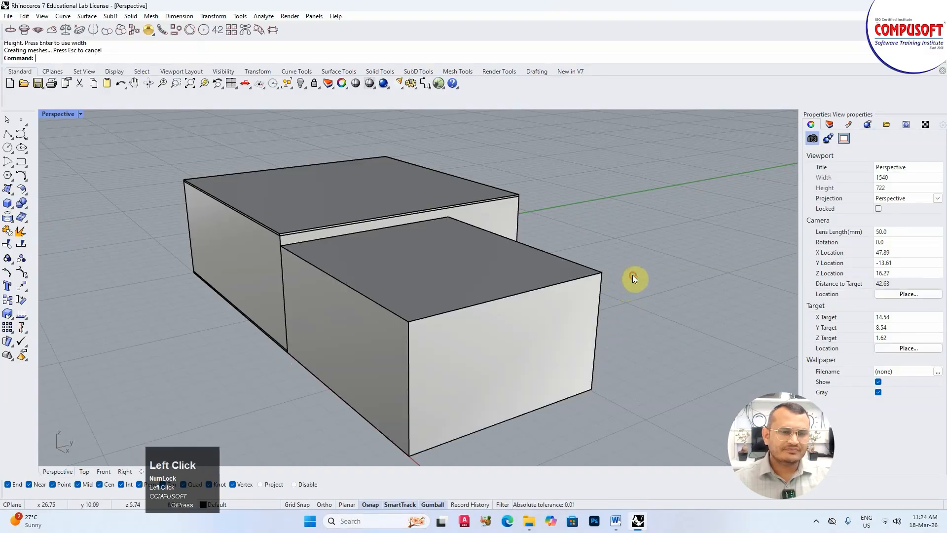
Move the new box slightly along the side wall and push it partway into the house block
{"action": "left_click", "coordinate": [480, 315]}
{"action": "left_click_drag", "start_coordinate": [434, 283], "coordinate": [432, 274]}
{"action": "right_click_drag", "start_coordinate": [375, 319], "coordinate": [389, 349]}
{"action": "left_click_drag", "start_coordinate": [460, 300], "coordinate": [417, 290]}
{"action": "key", "text": "Escape"}
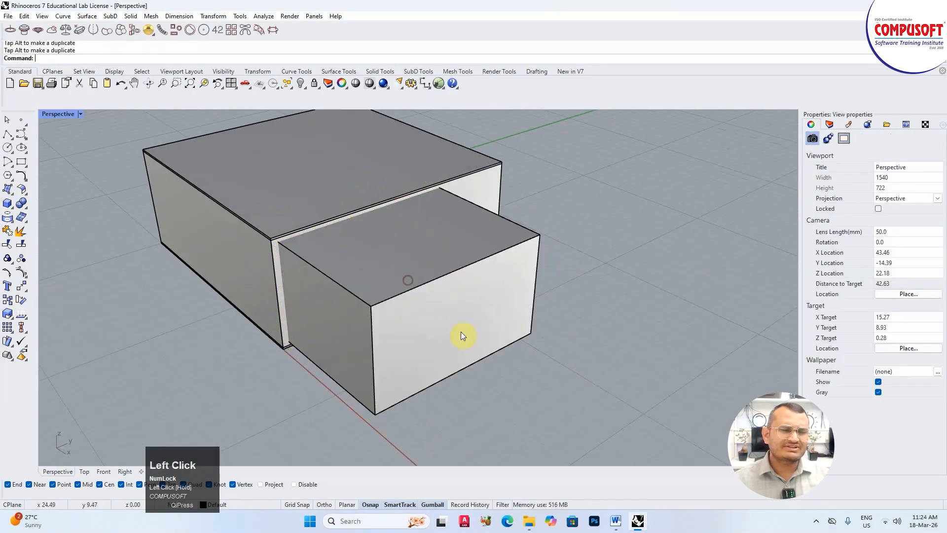
{"action": "right_click_drag", "start_coordinate": [570, 400], "coordinate": [549, 359]}
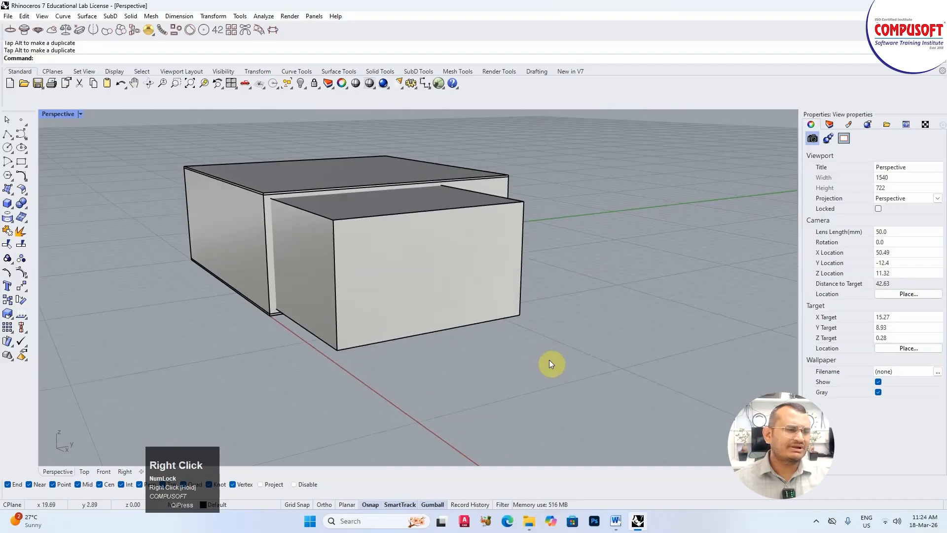
Subtract the intersecting box from the house walls with BooleanDifference to cut a large opening in the side wall
{"action": "left_click", "coordinate": [23, 203]}
{"action": "left_click", "coordinate": [49, 209]}
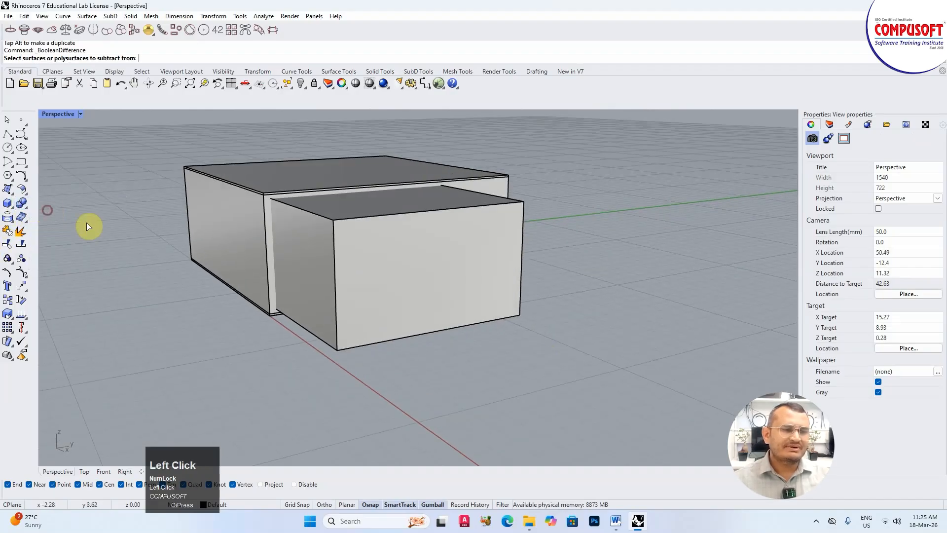
{"action": "left_click", "coordinate": [239, 197]}
{"action": "key", "text": "space"}
{"action": "left_click", "coordinate": [402, 318]}
{"action": "key", "text": "space"}
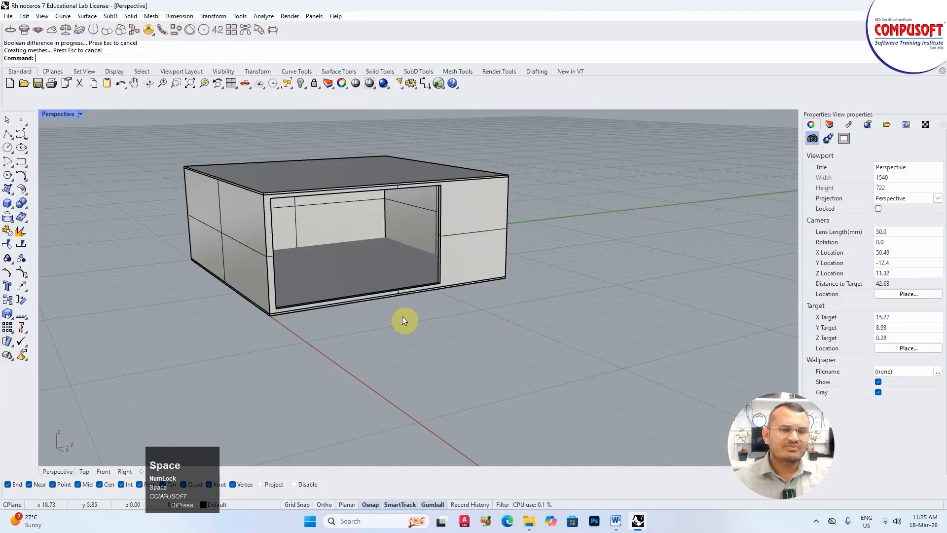
Frame a Perspective view inside the room that looks at the inner corner, with both walls, floor and ceiling in sight
{"action": "right_click_drag", "start_coordinate": [402, 316], "coordinate": [409, 291]}
{"action": "scroll", "coordinate": [371, 253], "scroll_direction": "up", "scroll_amount": 5}
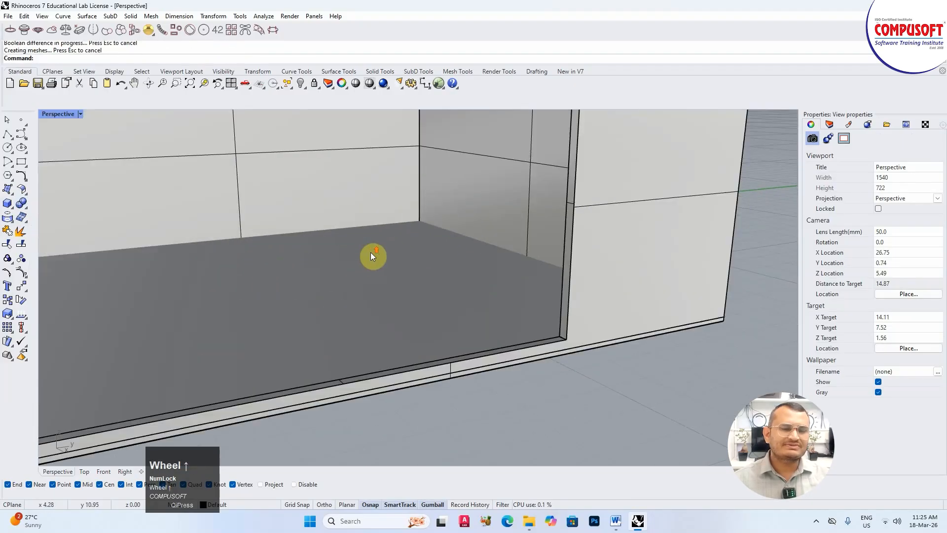
{"action": "right_click_drag", "start_coordinate": [371, 253], "coordinate": [401, 259]}
{"action": "right_click", "coordinate": [461, 271]}
{"action": "scroll", "coordinate": [434, 245], "scroll_direction": "up", "scroll_amount": 3}
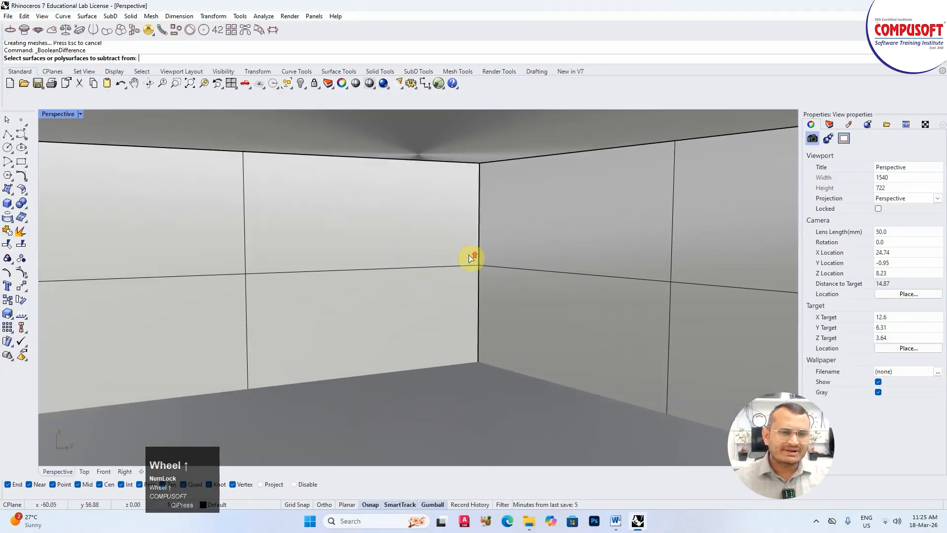
{"action": "right_click_drag", "start_coordinate": [469, 258], "coordinate": [532, 286]}
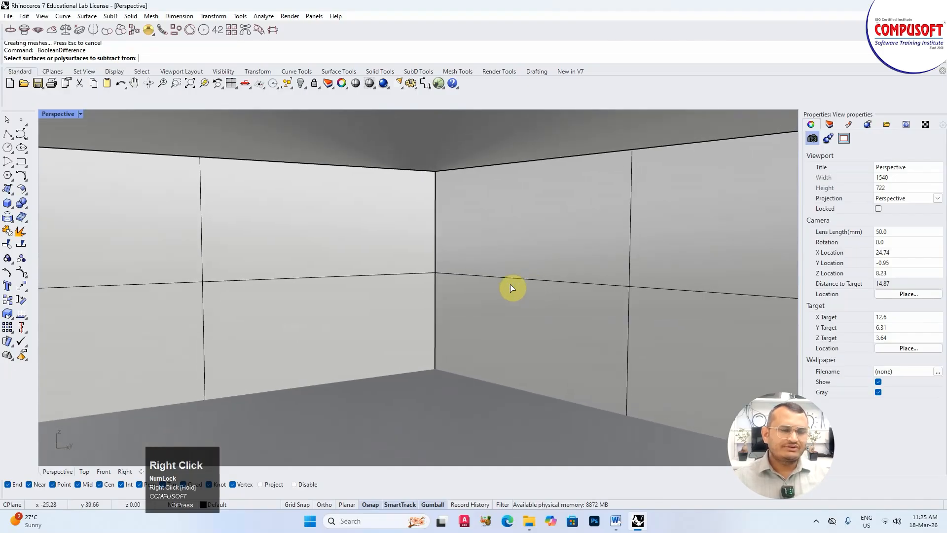
{"action": "scroll", "coordinate": [493, 276], "scroll_direction": "down", "scroll_amount": 2}
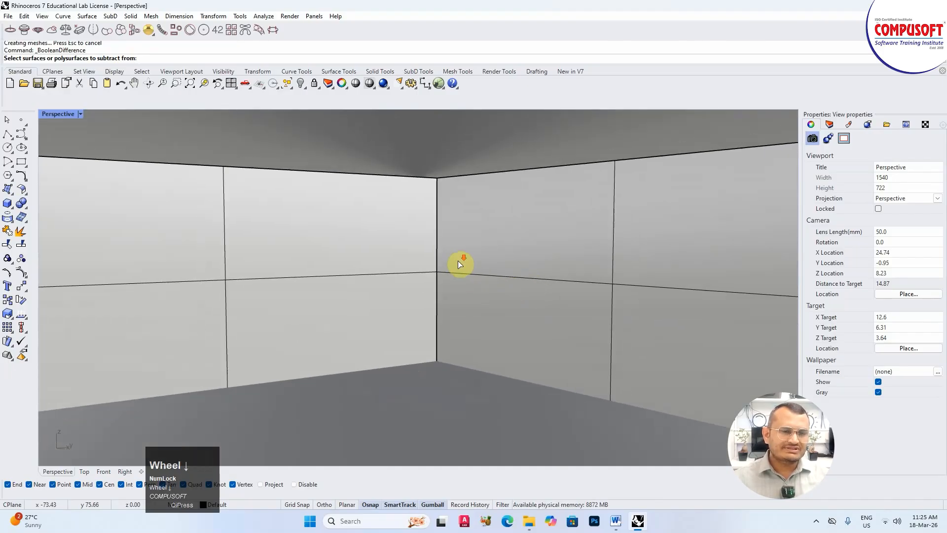
Save the current interior viewport as a named view called c1
{"action": "left_click", "coordinate": [80, 114]}
{"action": "mouse_move", "coordinate": [123, 337]}
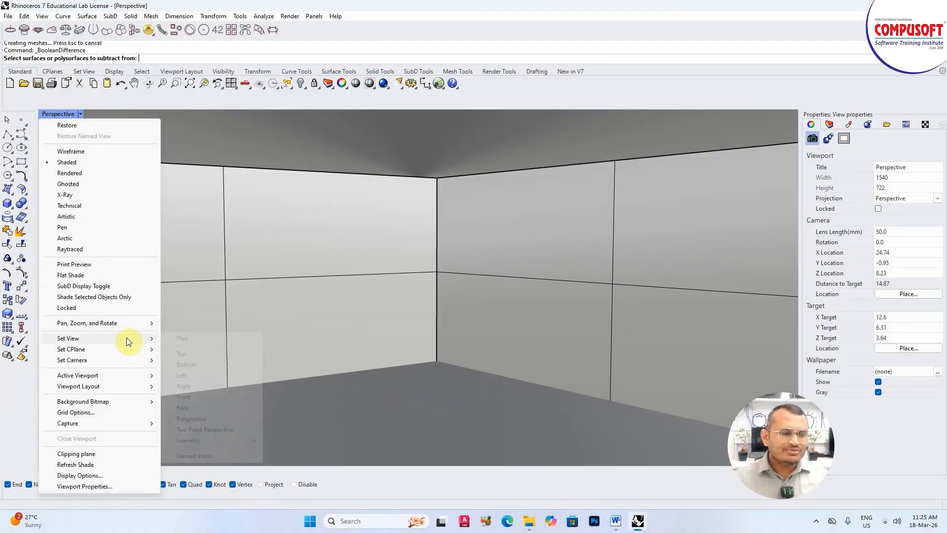
{"action": "left_click", "coordinate": [201, 455]}
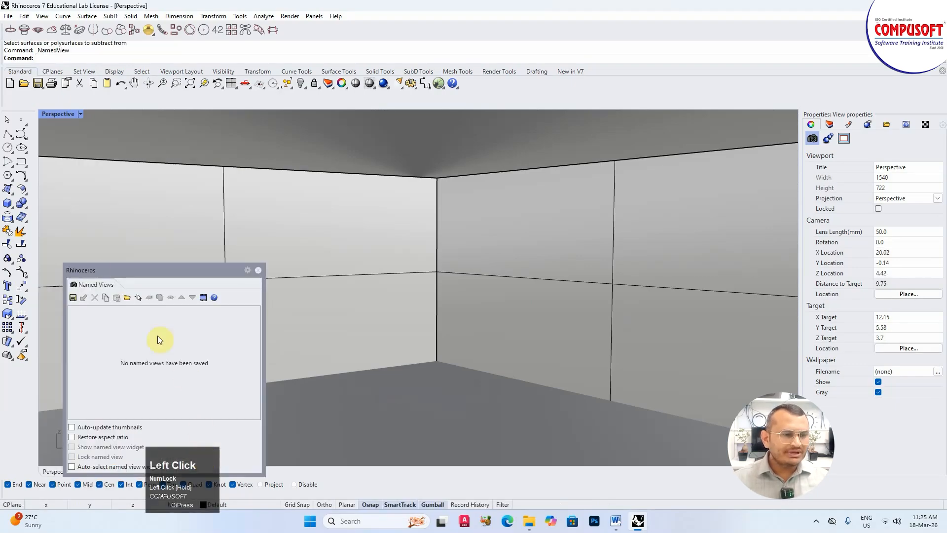
{"action": "left_click_drag", "start_coordinate": [74, 270], "coordinate": [182, 172]}
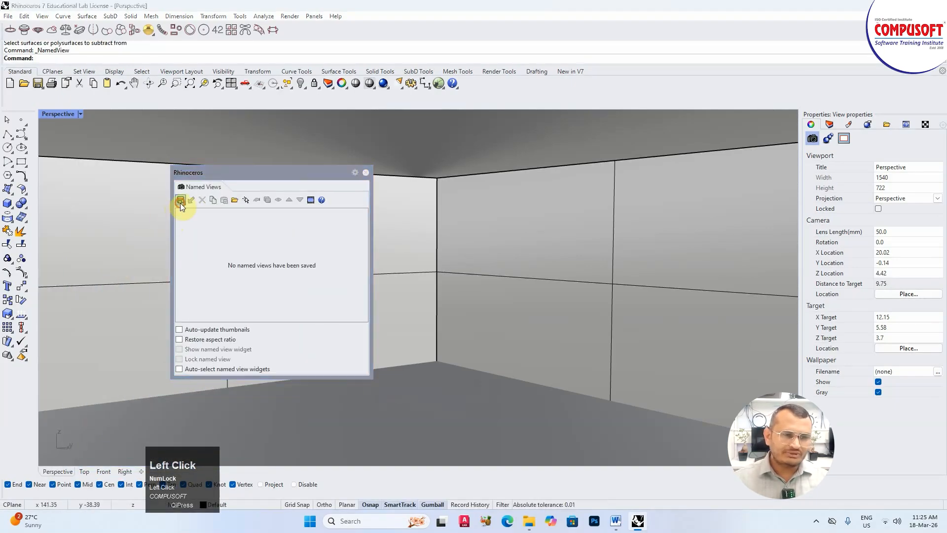
{"action": "left_click", "coordinate": [180, 201]}
{"action": "type", "text": "c1"}
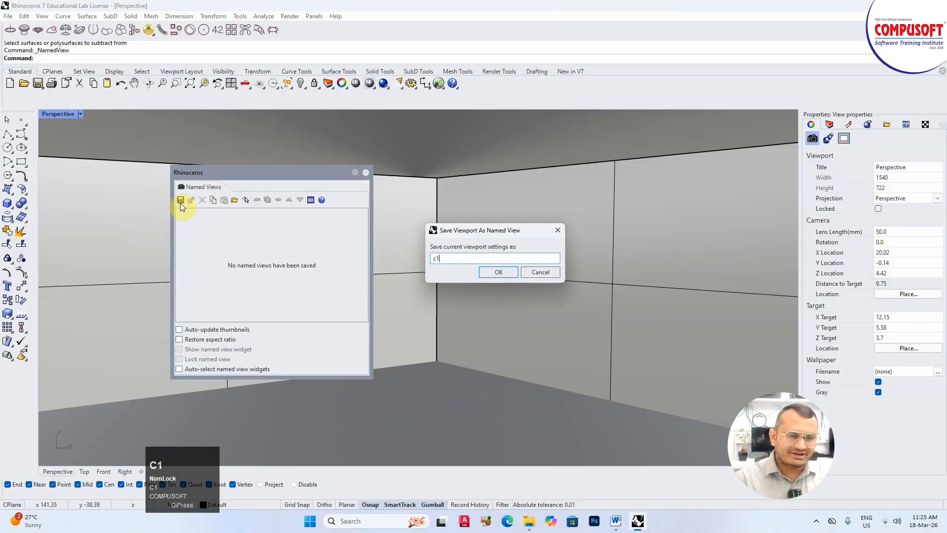
{"action": "left_click", "coordinate": [484, 270]}
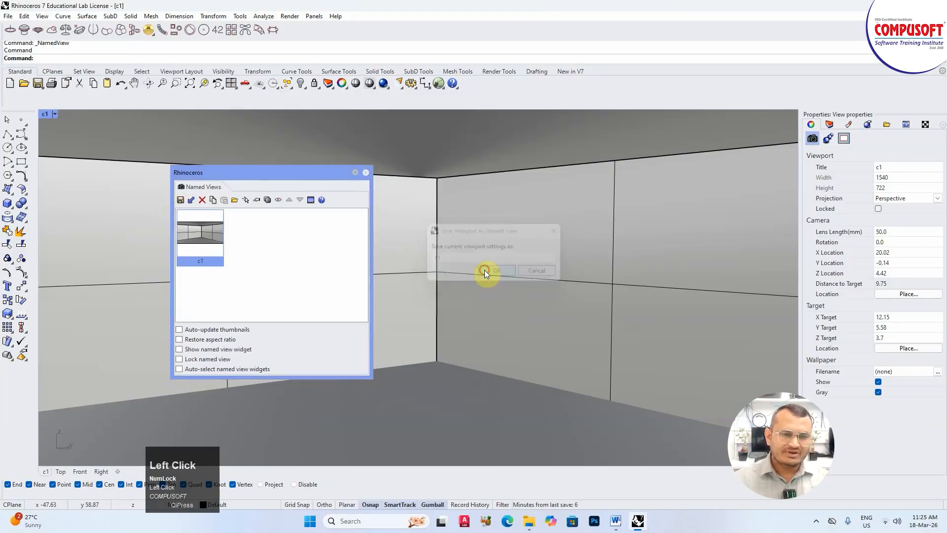
Orbit out of the room, restore the named view c1, and shift the Named Views window away from the viewport's center
{"action": "scroll", "coordinate": [513, 284], "scroll_direction": "down", "scroll_amount": 3}
{"action": "right_click_drag", "start_coordinate": [513, 284], "coordinate": [486, 340]}
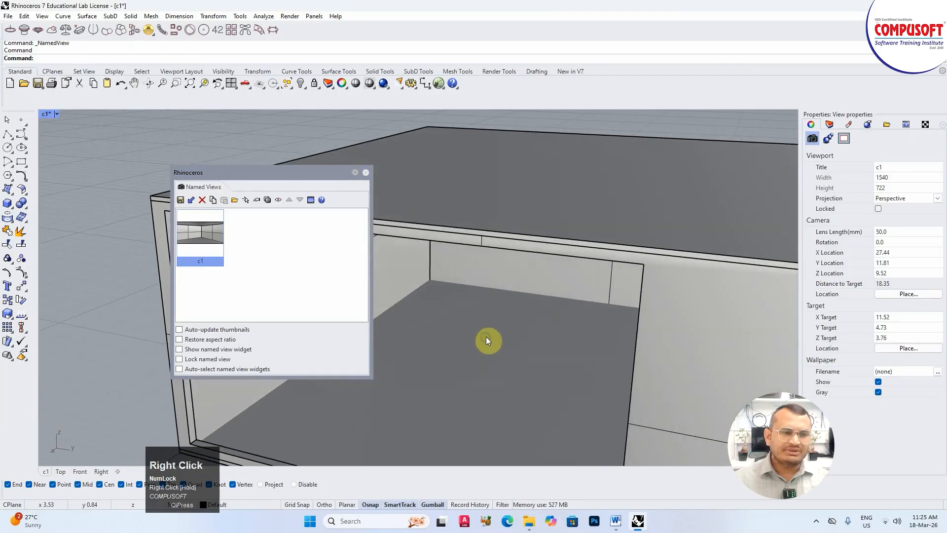
{"action": "double_click", "coordinate": [197, 230]}
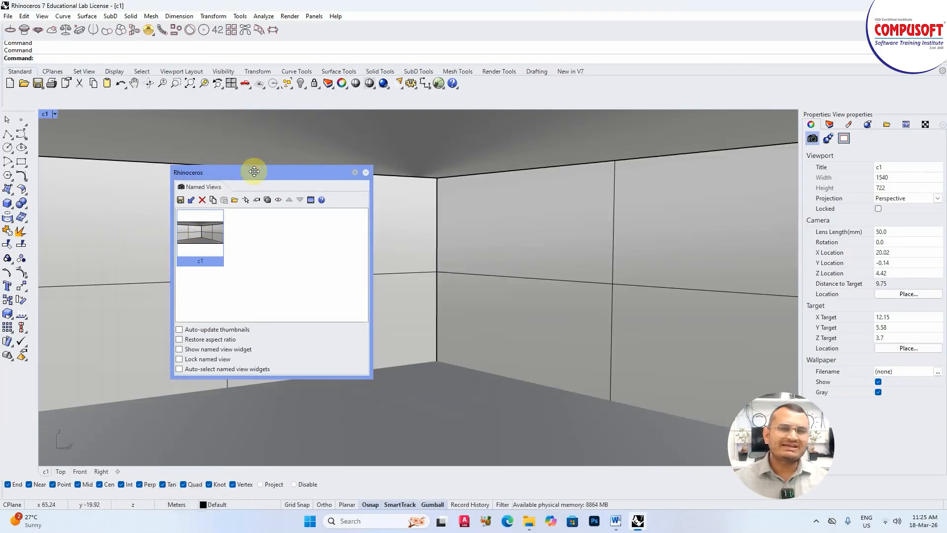
{"action": "left_click_drag", "start_coordinate": [254, 171], "coordinate": [70, 264]}
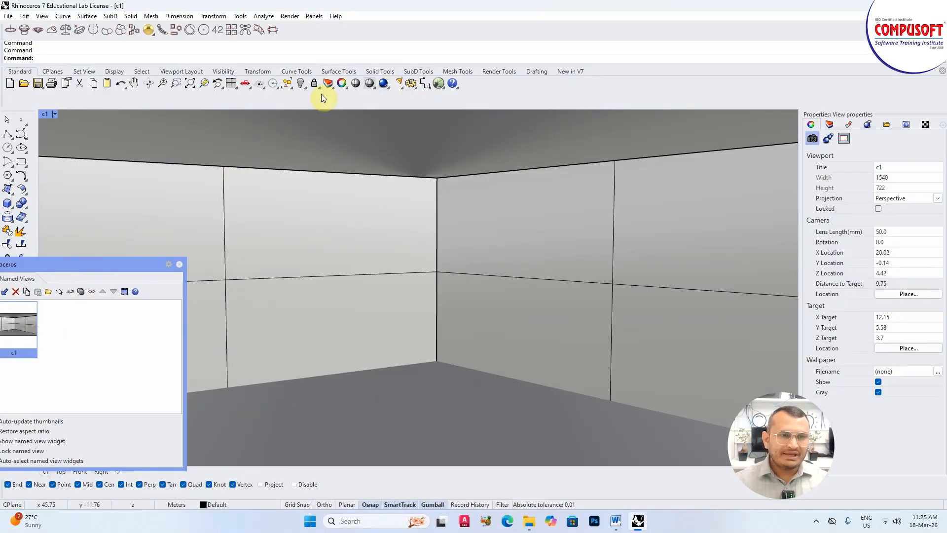
In the rendering settings, select Rhino Render as the renderer and the named view c1 as the view to render
{"action": "left_click", "coordinate": [492, 73]}
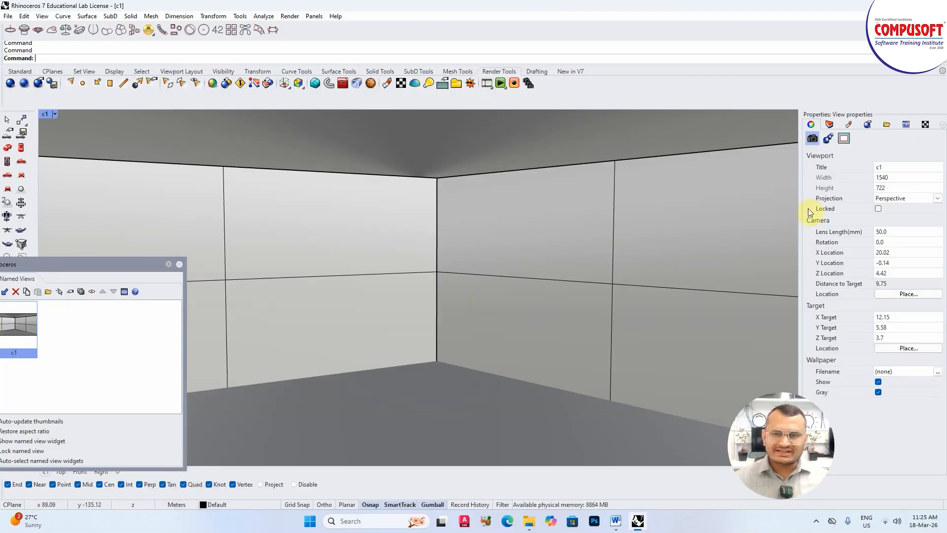
{"action": "left_click", "coordinate": [865, 126]}
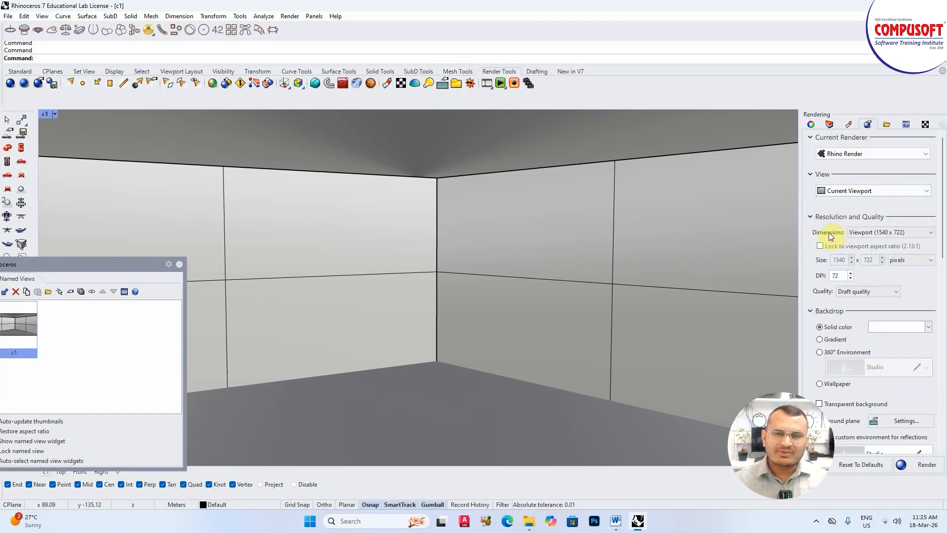
{"action": "left_click", "coordinate": [891, 154]}
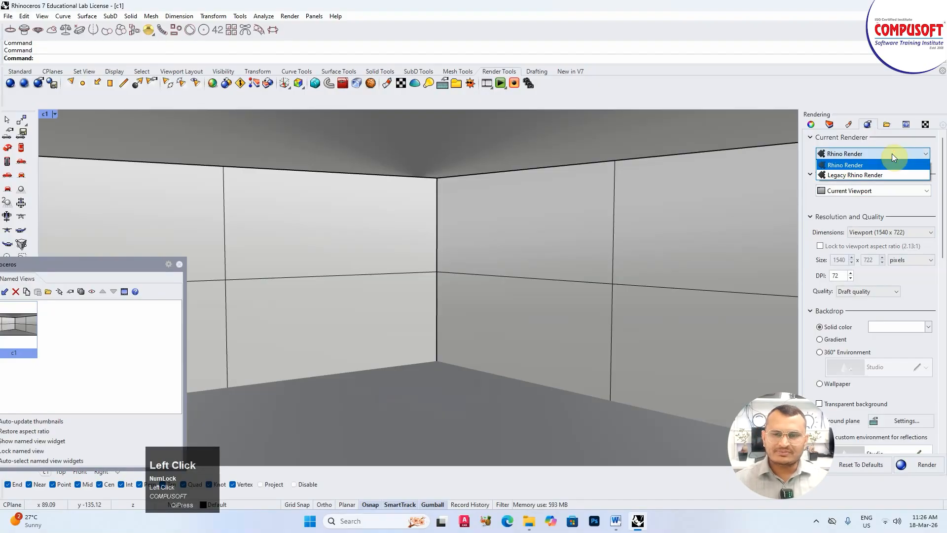
{"action": "left_click", "coordinate": [859, 168]}
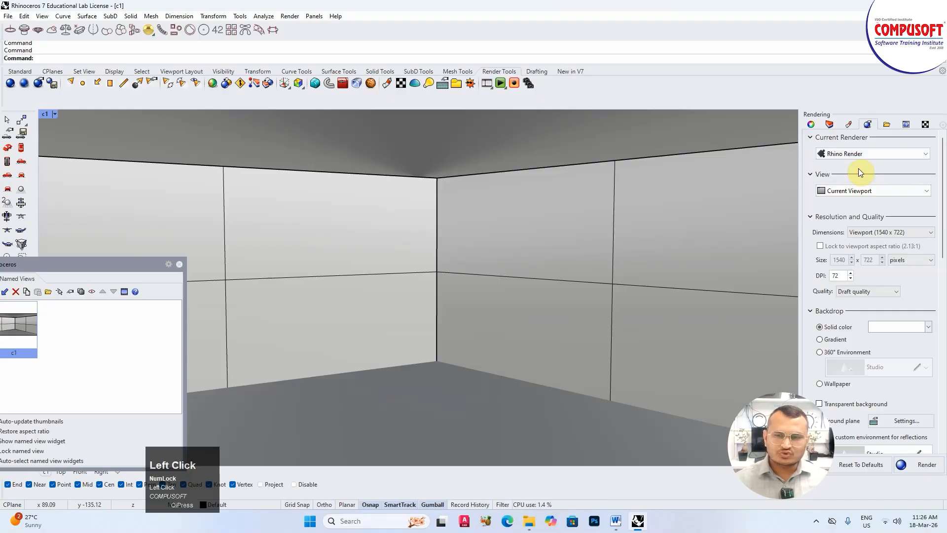
{"action": "left_click", "coordinate": [863, 192]}
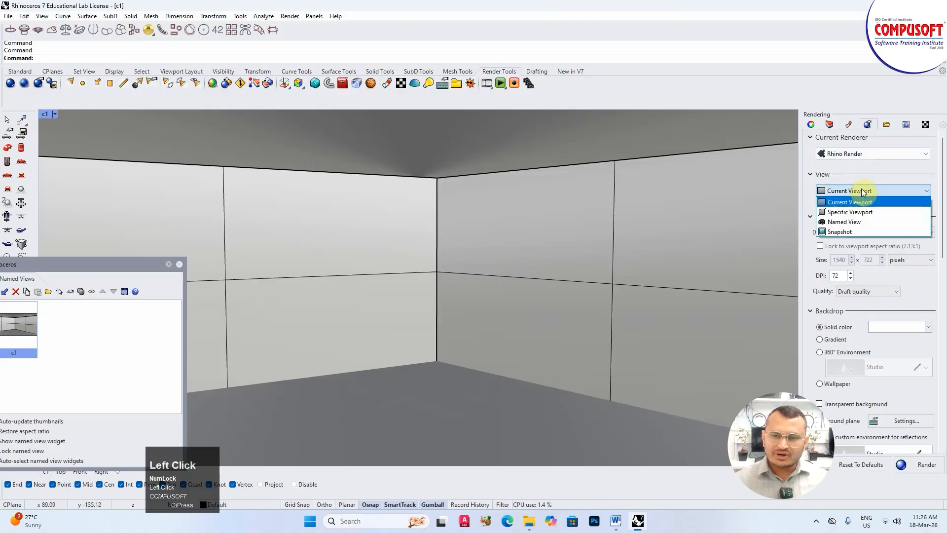
{"action": "left_click", "coordinate": [858, 223]}
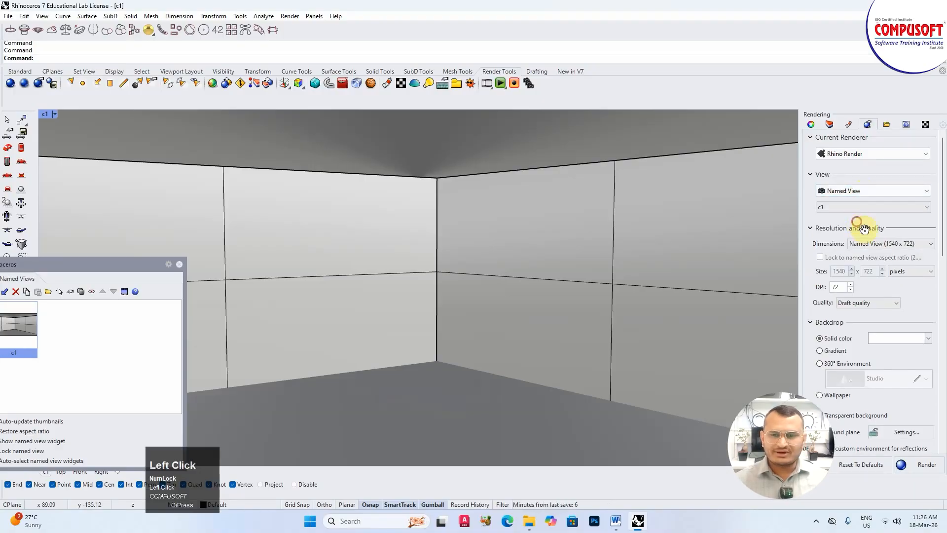
{"action": "left_click", "coordinate": [857, 207]}
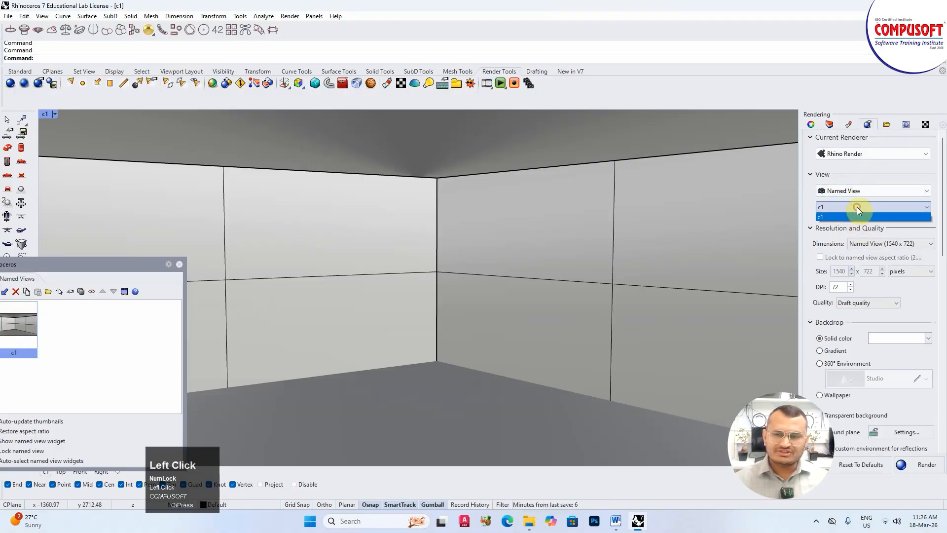
{"action": "left_click", "coordinate": [857, 206]}
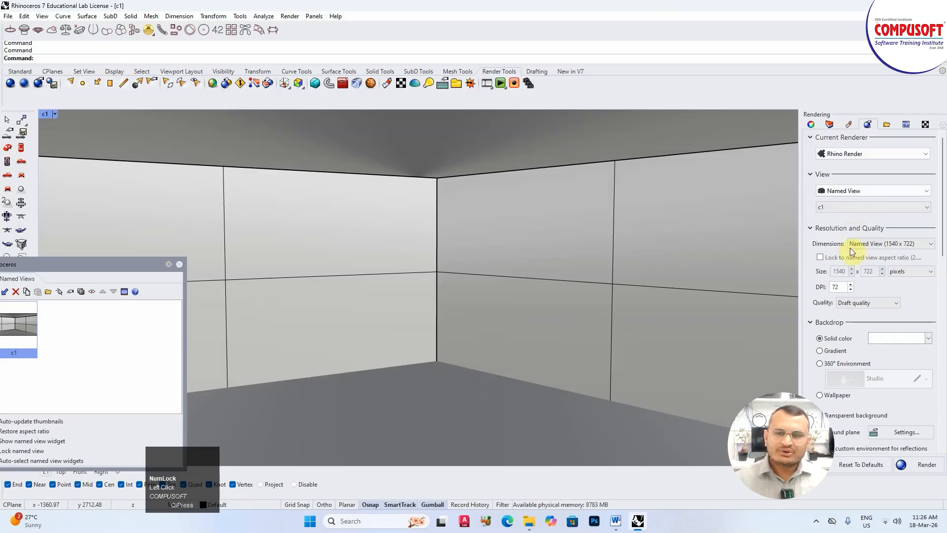
Set the render dimensions to 1024 x 768 (4:3) and choose Draft quality
{"action": "left_click", "coordinate": [911, 244]}
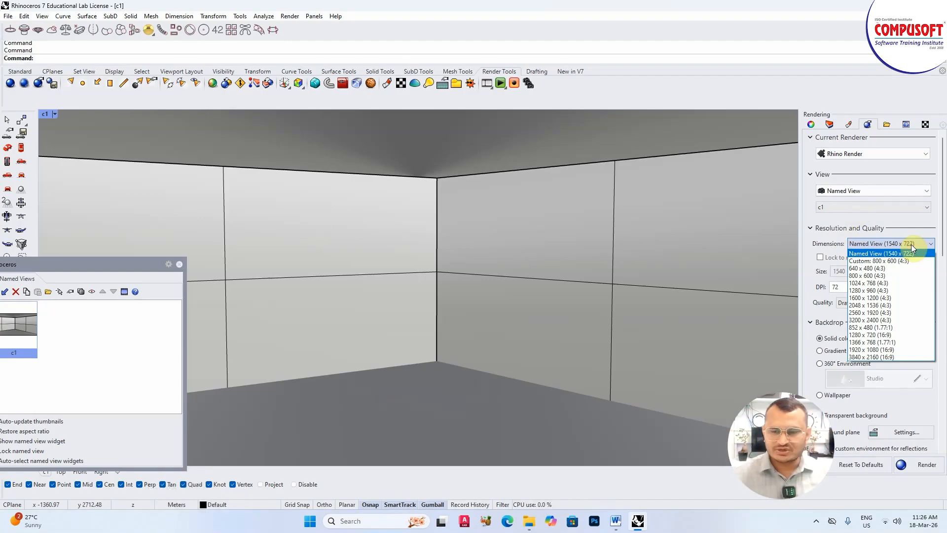
{"action": "left_click", "coordinate": [879, 284]}
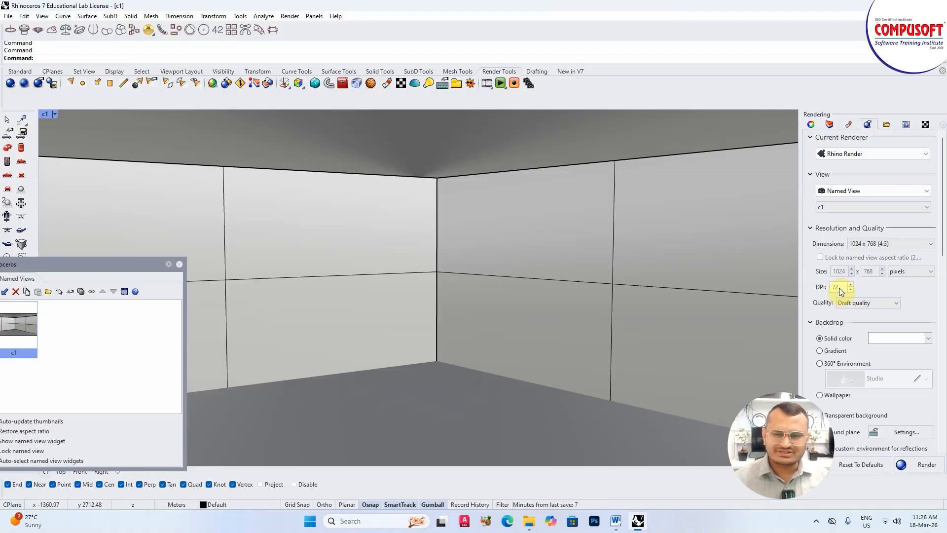
{"action": "left_click", "coordinate": [854, 302]}
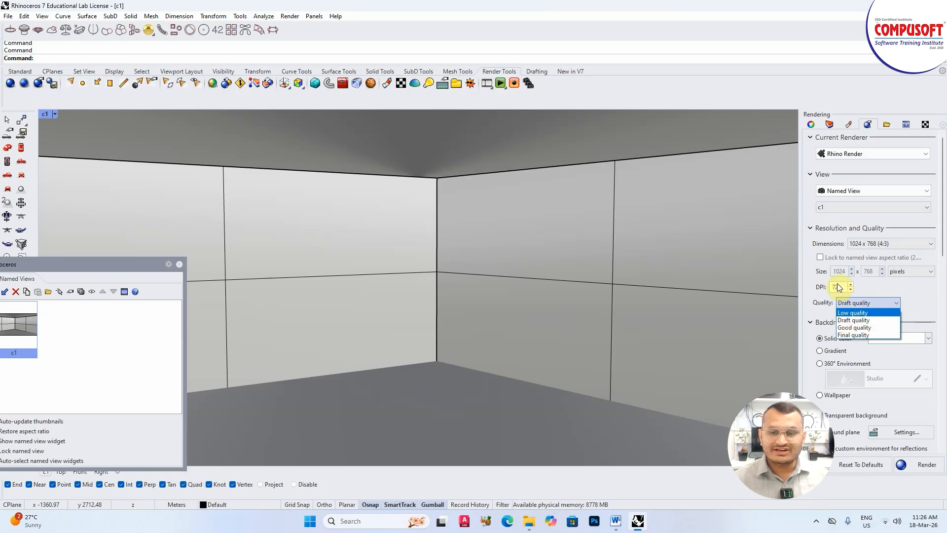
{"action": "left_click", "coordinate": [855, 319]}
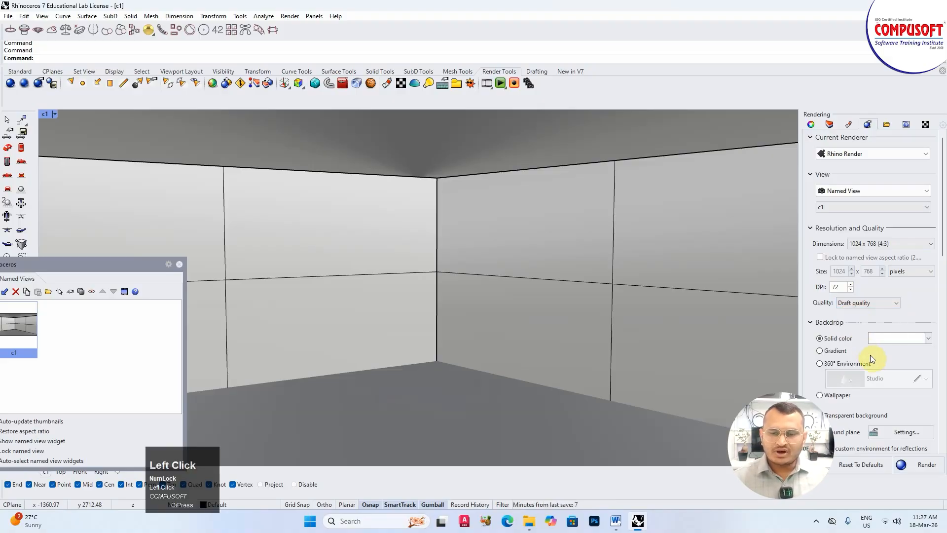
Turn Skylight off and back on in the render lighting settings
{"action": "left_click_drag", "start_coordinate": [870, 354], "coordinate": [848, 176]}
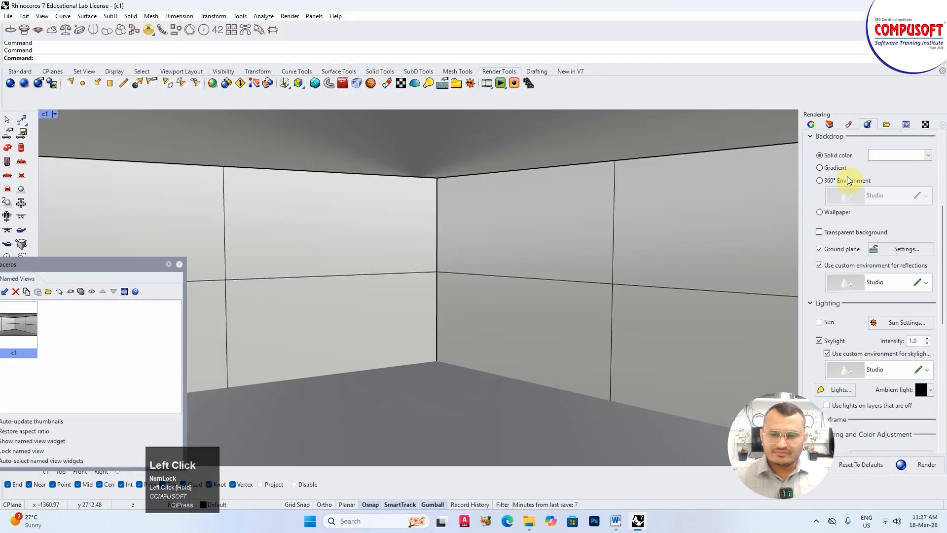
{"action": "scroll", "coordinate": [848, 176], "scroll_direction": "down", "scroll_amount": 2}
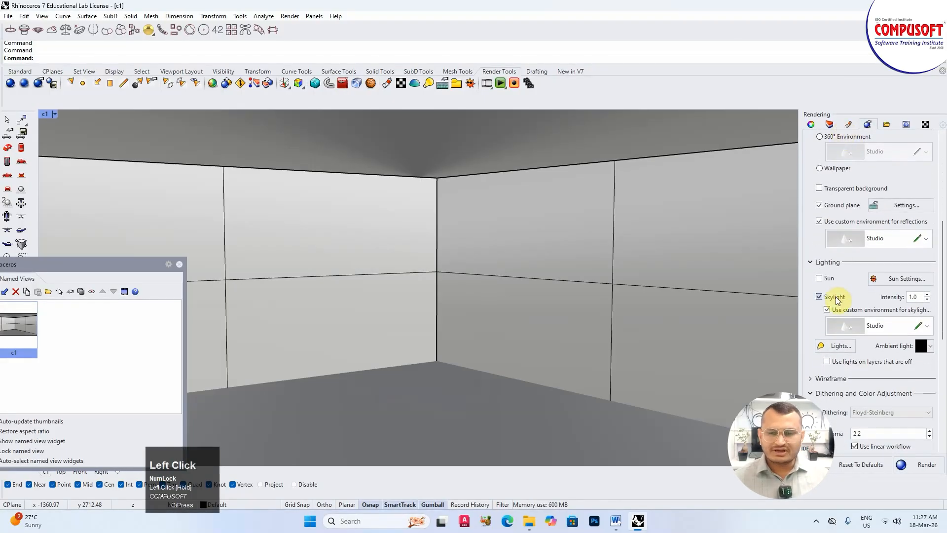
{"action": "left_click", "coordinate": [818, 297]}
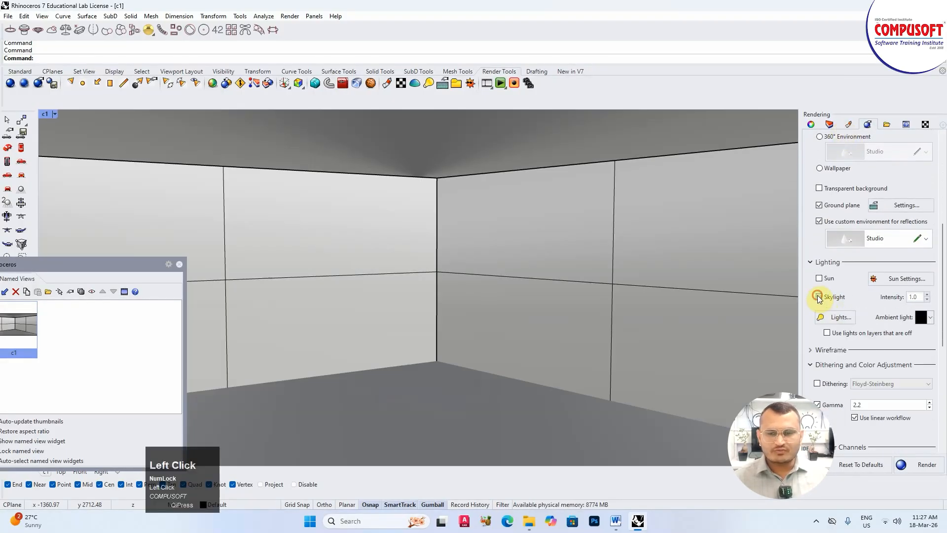
{"action": "left_click", "coordinate": [818, 296]}
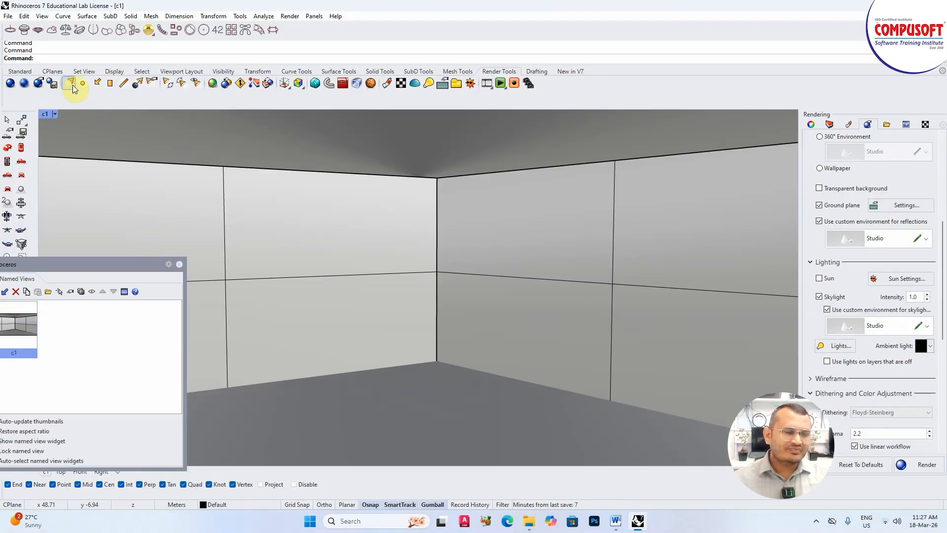
Show all four viewports and start a spotlight with its circular base on the floor near the room's back corner, centered at about (3, 13)
{"action": "double_click", "coordinate": [45, 114]}
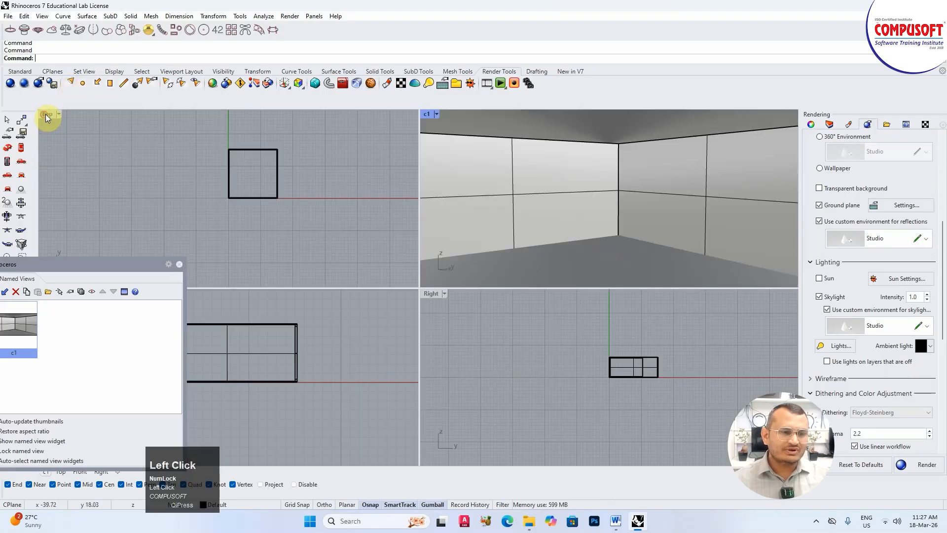
{"action": "scroll", "coordinate": [310, 299], "scroll_direction": "down", "scroll_amount": 3}
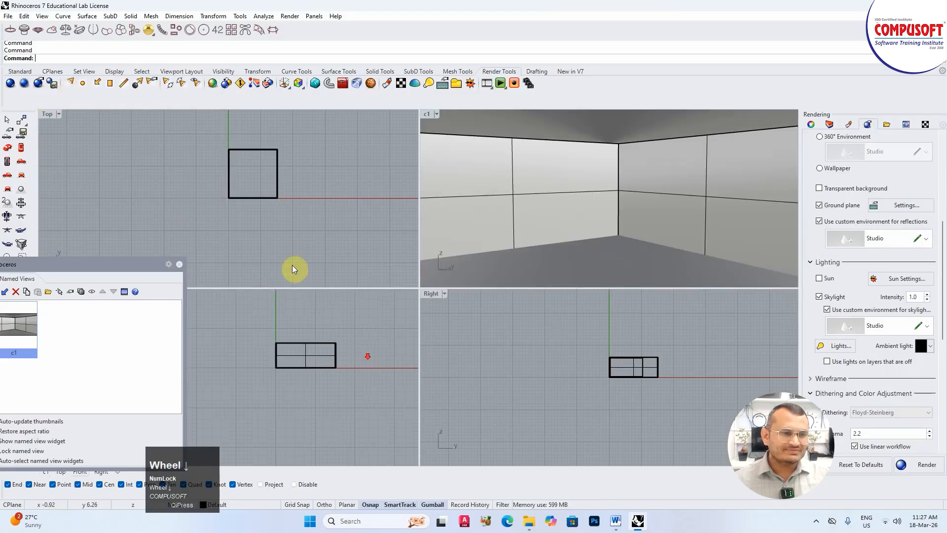
{"action": "left_click", "coordinate": [70, 85]}
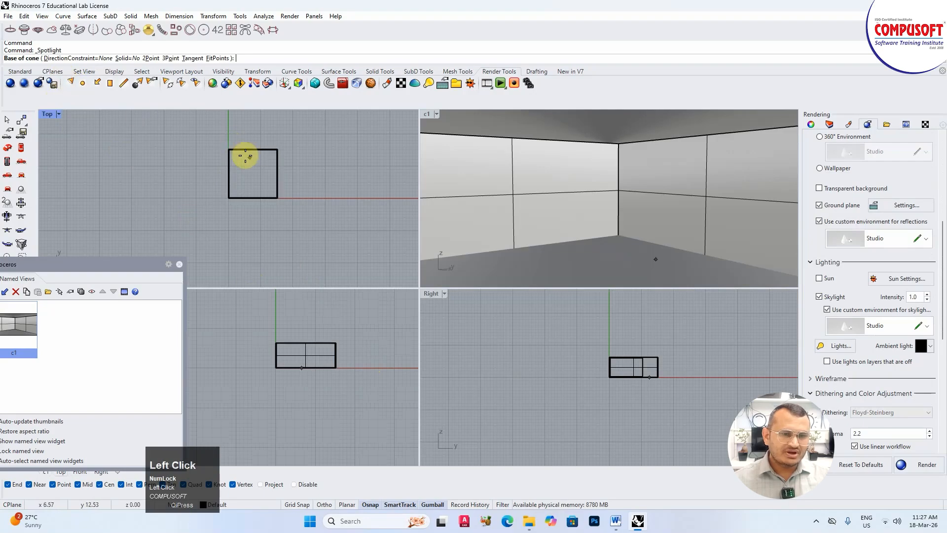
{"action": "scroll", "coordinate": [250, 156], "scroll_direction": "up", "scroll_amount": 1}
{"action": "left_click", "coordinate": [620, 246]}
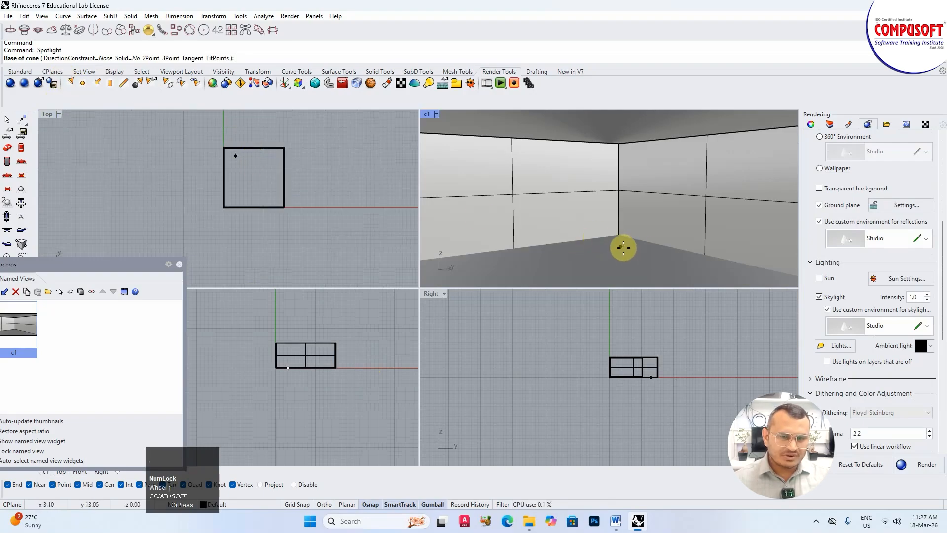
{"action": "scroll", "coordinate": [243, 153], "scroll_direction": "up", "scroll_amount": 4}
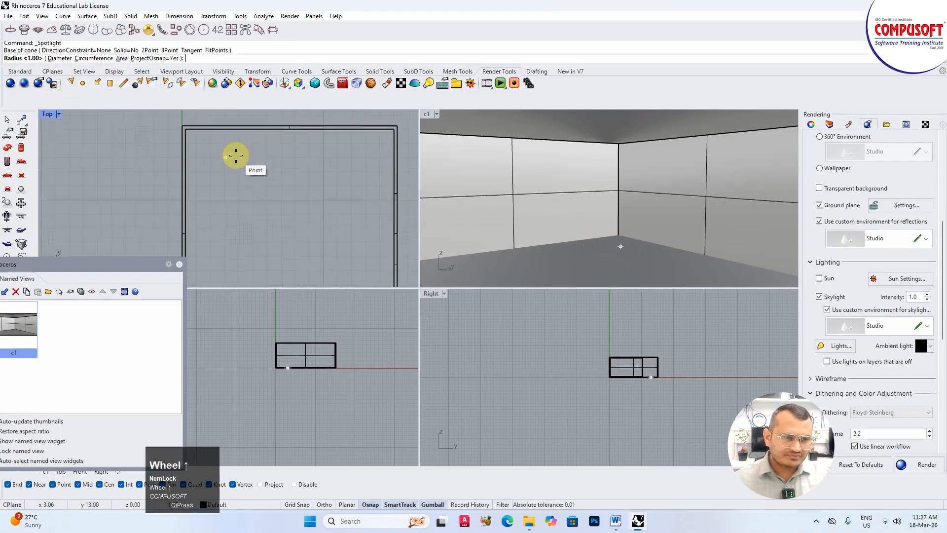
{"action": "left_click", "coordinate": [238, 153]}
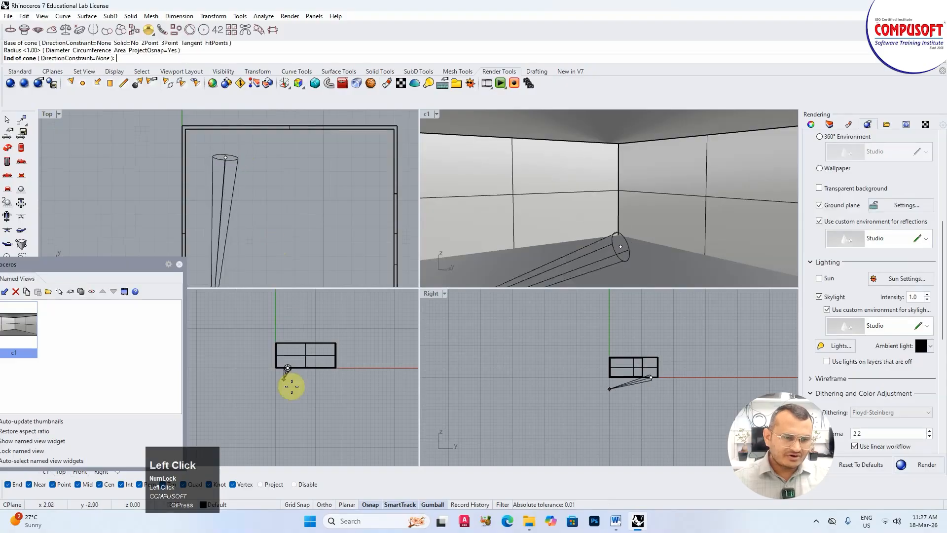
Place the spotlight's source straight above its base, then raise the whole light vertically to just below the ceiling
{"action": "scroll", "coordinate": [292, 346], "scroll_direction": "up", "scroll_amount": 4}
{"action": "scroll", "coordinate": [292, 347], "scroll_direction": "up", "scroll_amount": 2}
{"action": "key", "text": "shift"}
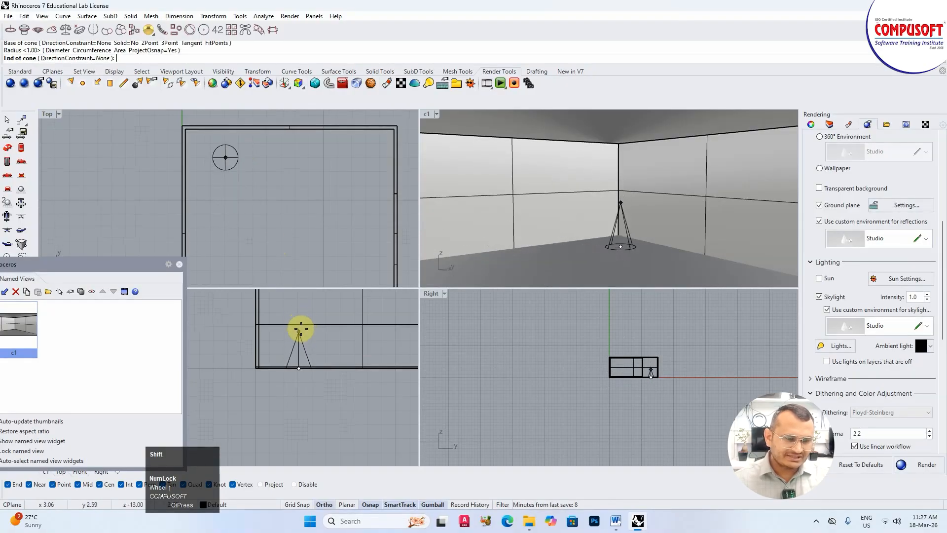
{"action": "left_click", "coordinate": [301, 342]}
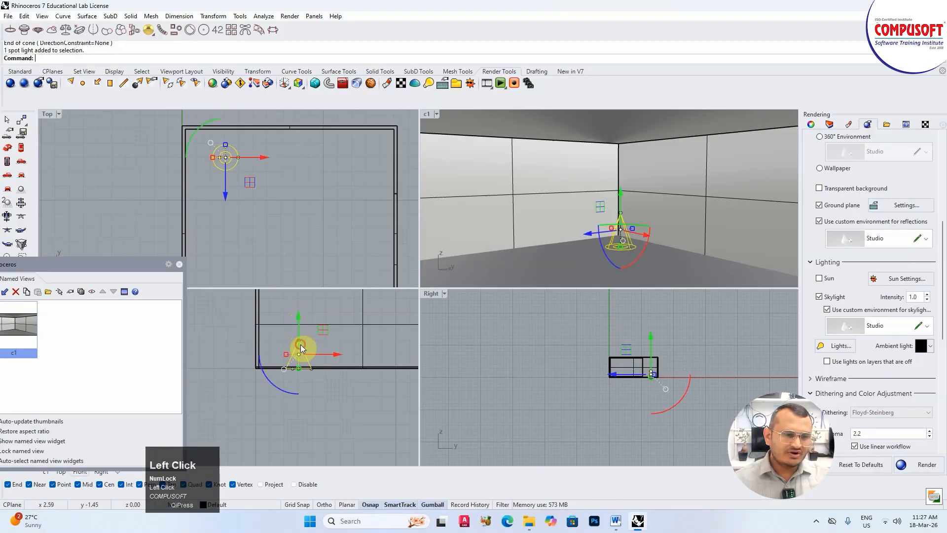
{"action": "scroll", "coordinate": [295, 378], "scroll_direction": "down", "scroll_amount": 2}
{"action": "left_click_drag", "start_coordinate": [294, 338], "coordinate": [290, 311]}
Switch the c1 viewport to Rendered display mode and clear the wall selection
{"action": "left_click", "coordinate": [567, 203]}
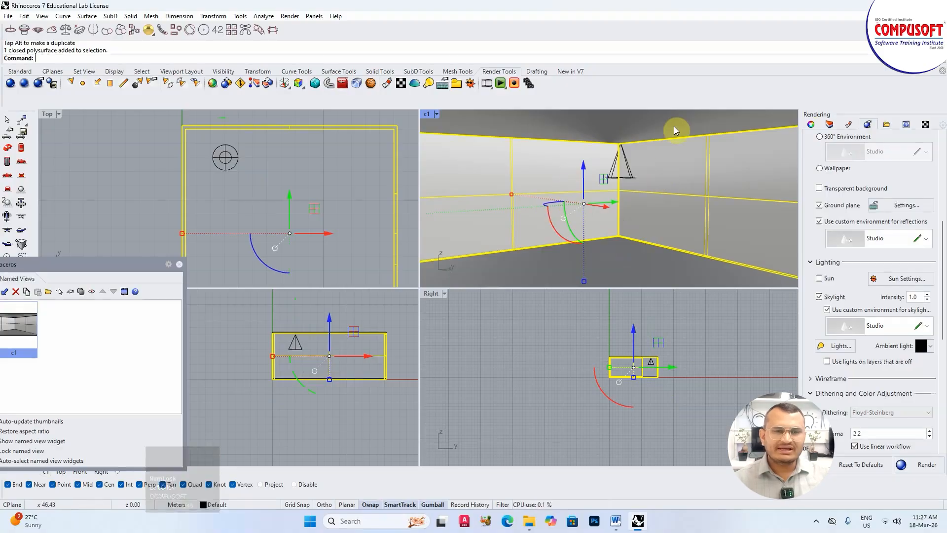
{"action": "left_click", "coordinate": [436, 114]}
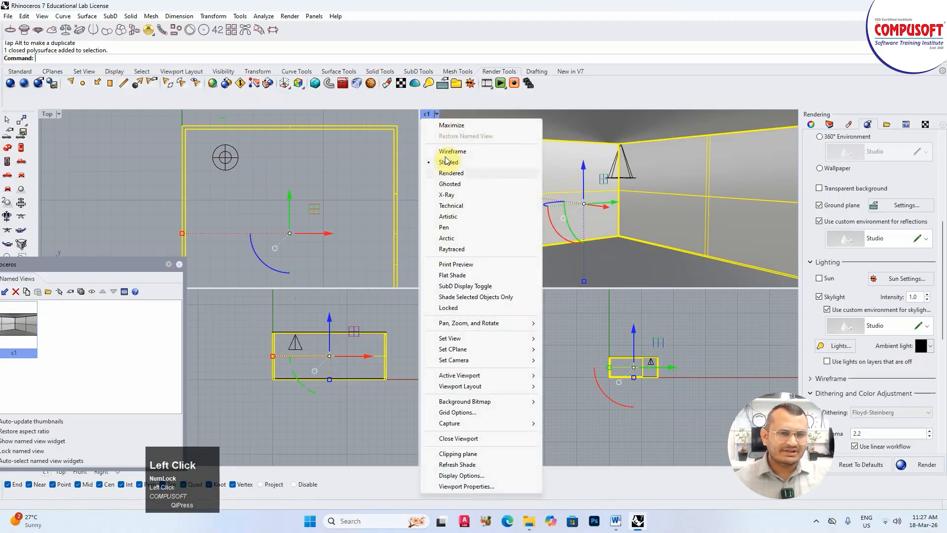
{"action": "left_click", "coordinate": [444, 90]}
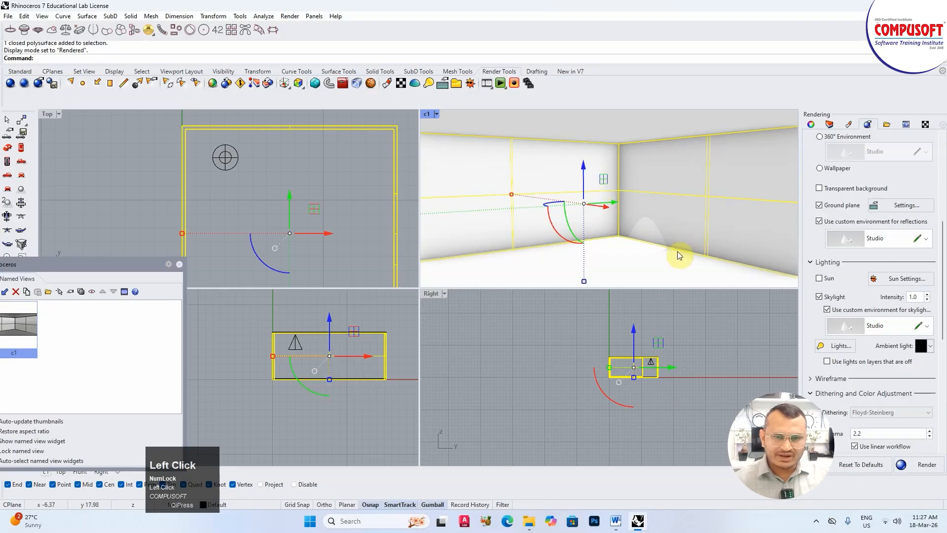
{"action": "left_click", "coordinate": [589, 252]}
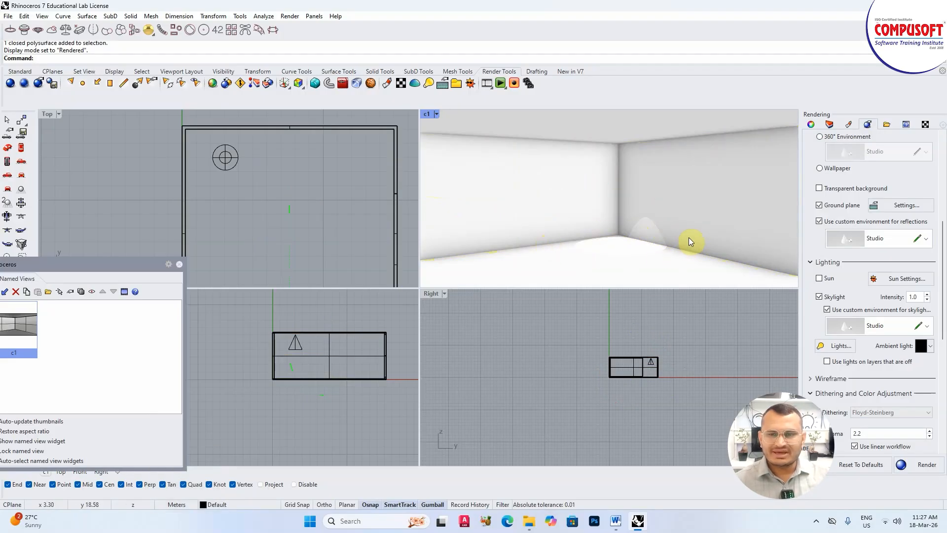
Create a Custom material with a pale pink color and apply it to the room's walls
{"action": "left_click", "coordinate": [848, 125]}
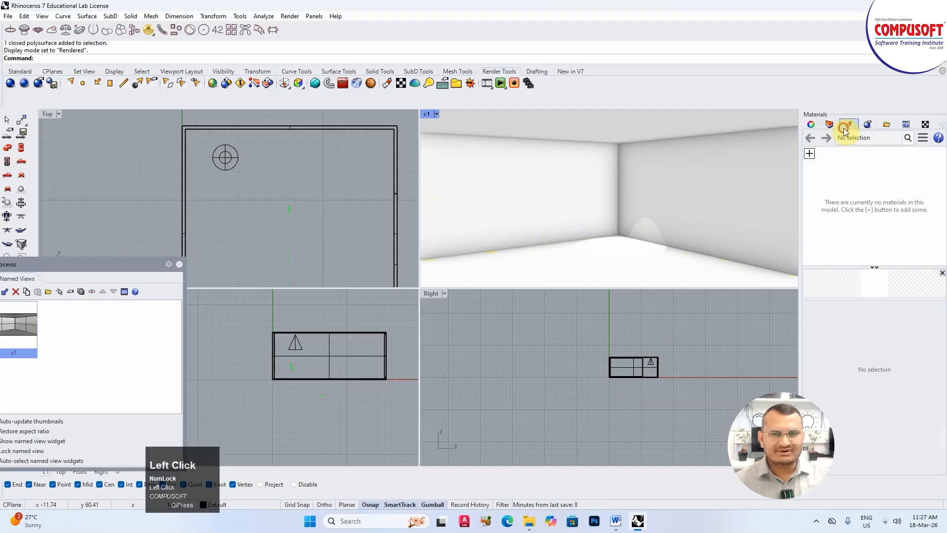
{"action": "left_click", "coordinate": [810, 152]}
{"action": "left_click", "coordinate": [811, 186]}
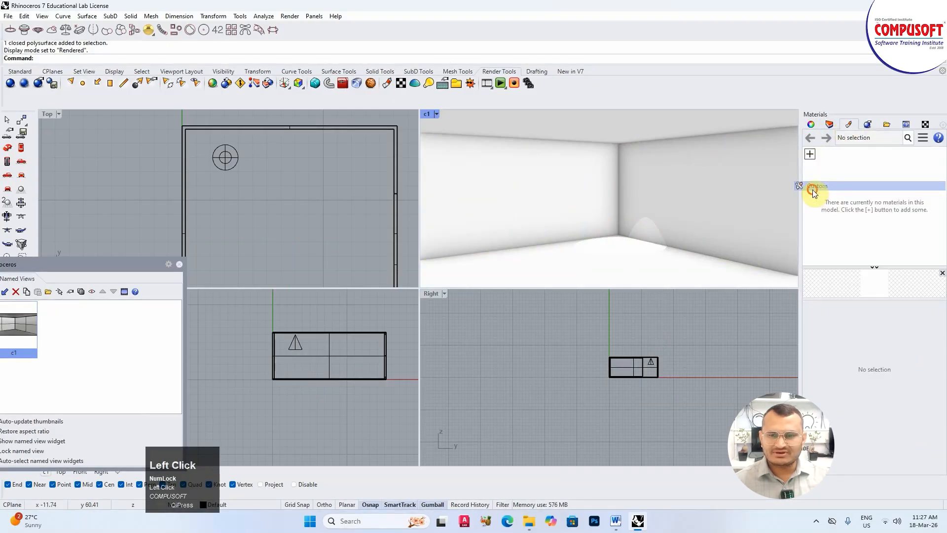
{"action": "left_click", "coordinate": [839, 322]}
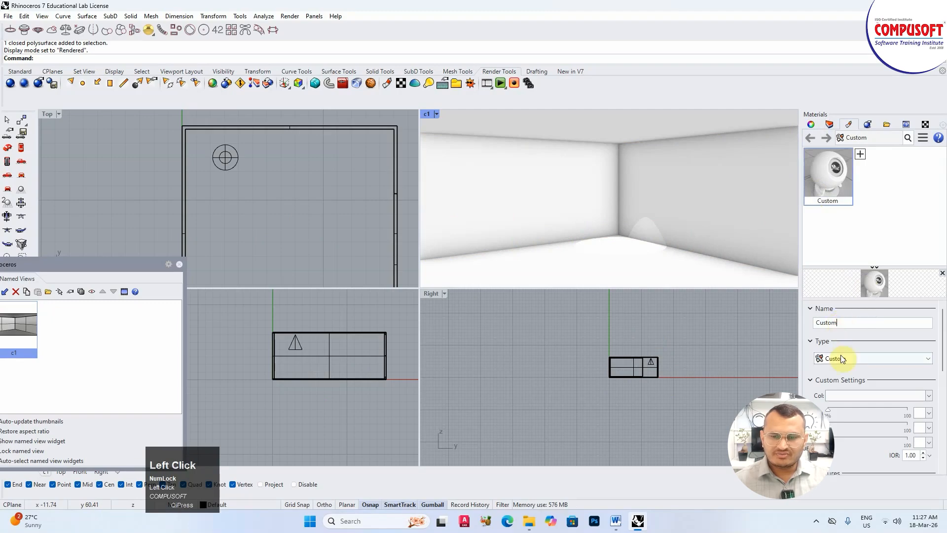
{"action": "left_click", "coordinate": [845, 396]}
{"action": "left_click_drag", "start_coordinate": [603, 280], "coordinate": [607, 280]}
{"action": "left_click", "coordinate": [672, 422]}
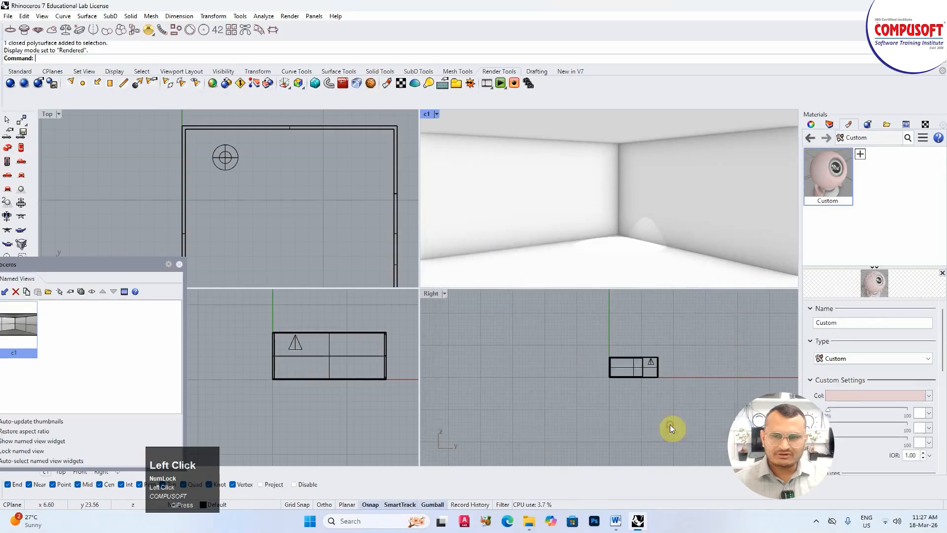
{"action": "left_click", "coordinate": [720, 181]}
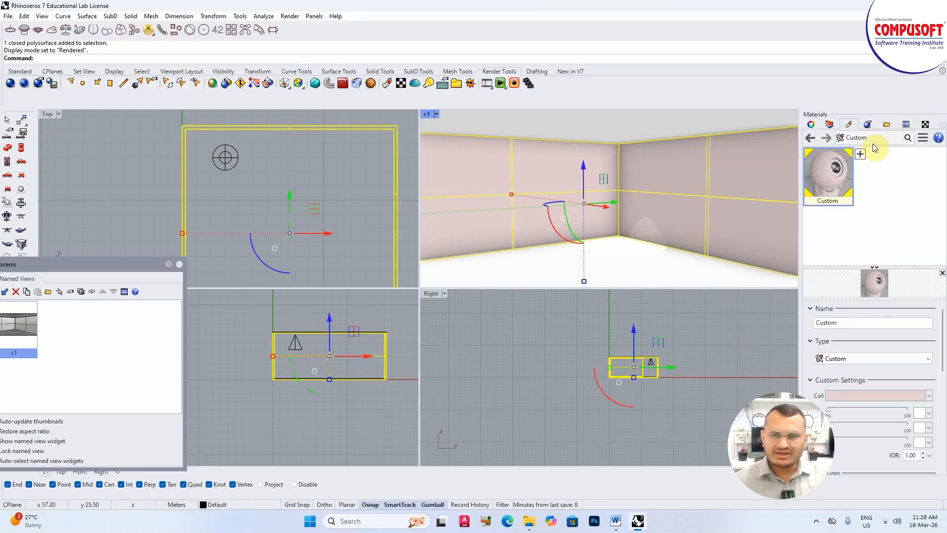
Create a second Custom material with a pale aqua color and apply it to the floor and ceiling slabs
{"action": "left_click", "coordinate": [860, 154]}
{"action": "left_click", "coordinate": [828, 194]}
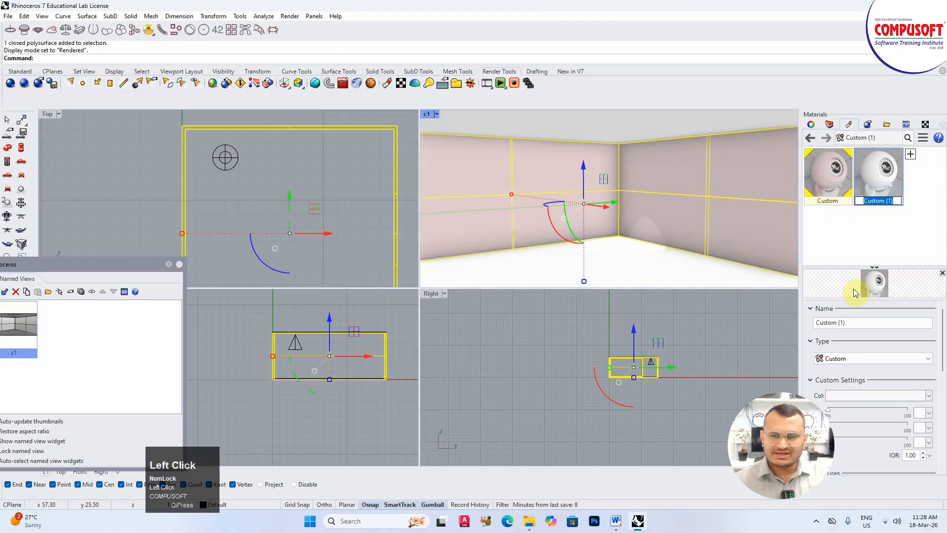
{"action": "left_click", "coordinate": [901, 395]}
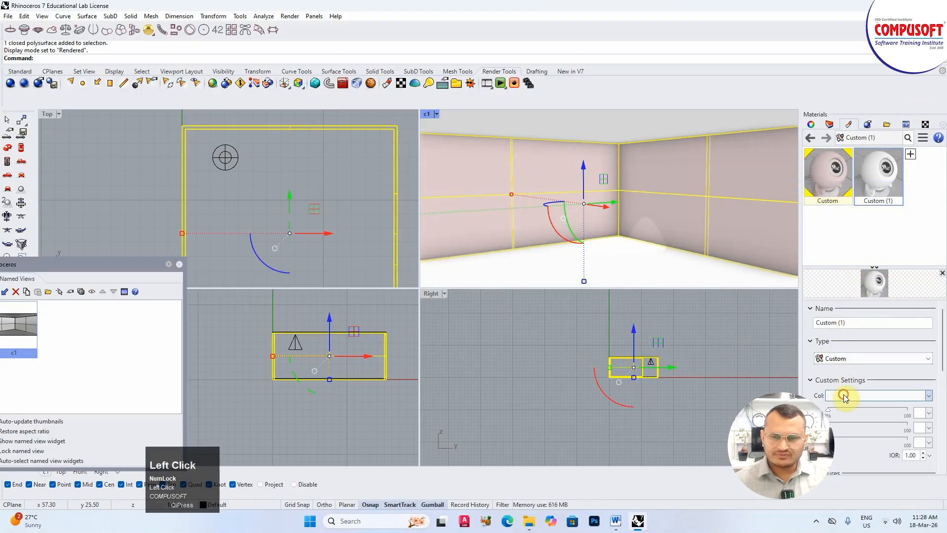
{"action": "left_click", "coordinate": [519, 295]}
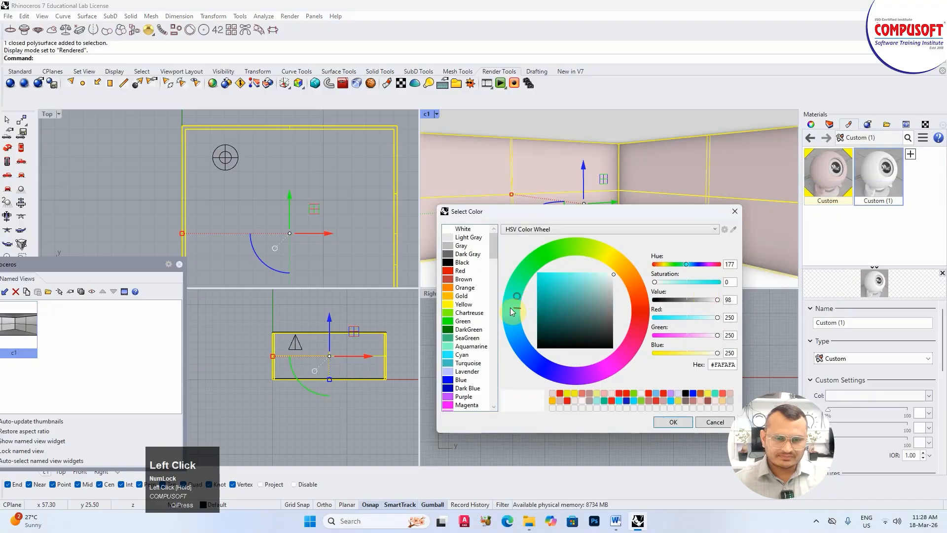
{"action": "left_click", "coordinate": [597, 285]}
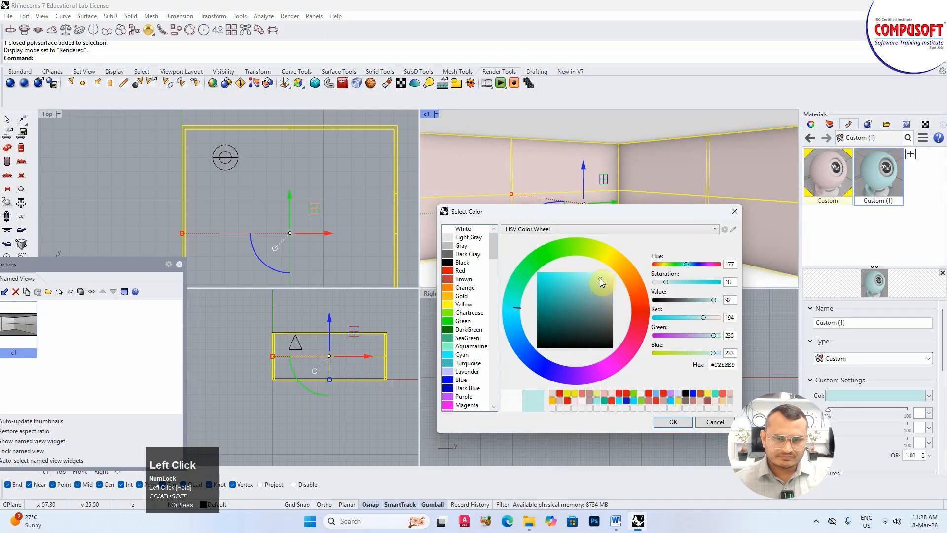
{"action": "left_click", "coordinate": [673, 422]}
{"action": "left_click_drag", "start_coordinate": [880, 192], "coordinate": [676, 266]}
{"action": "left_click_drag", "start_coordinate": [892, 172], "coordinate": [677, 126]}
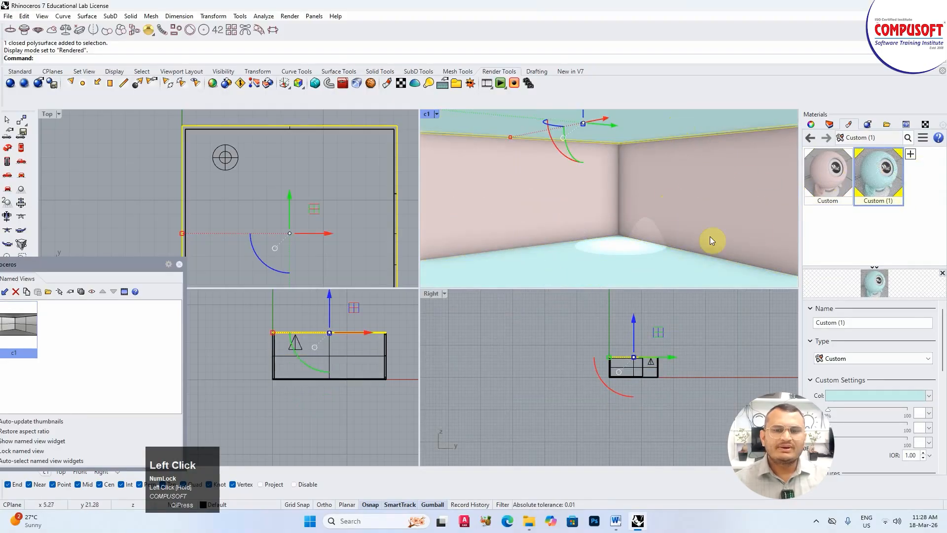
Review the rendering settings, then select the spotlight and examine its light properties
{"action": "left_click", "coordinate": [656, 219]}
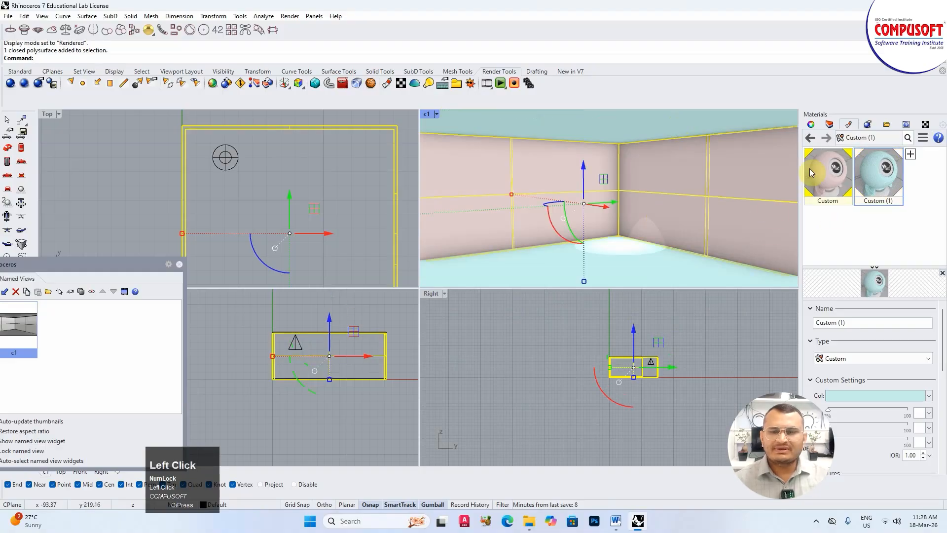
{"action": "left_click", "coordinate": [868, 123]}
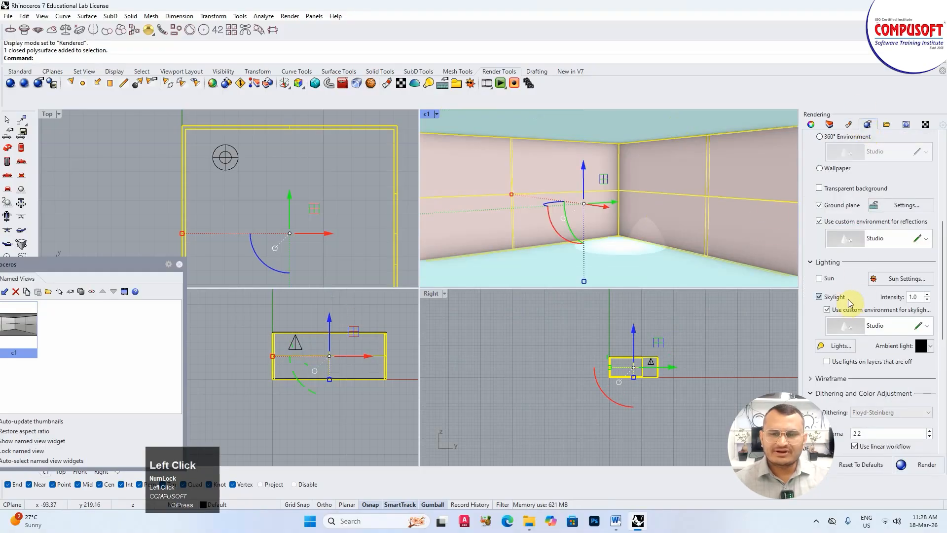
{"action": "left_click", "coordinate": [225, 158]}
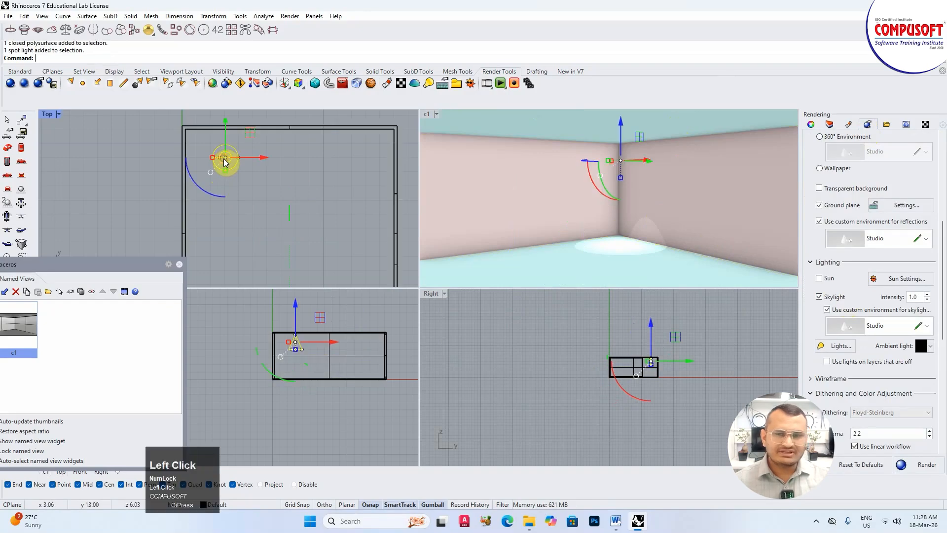
{"action": "left_click", "coordinate": [813, 125]}
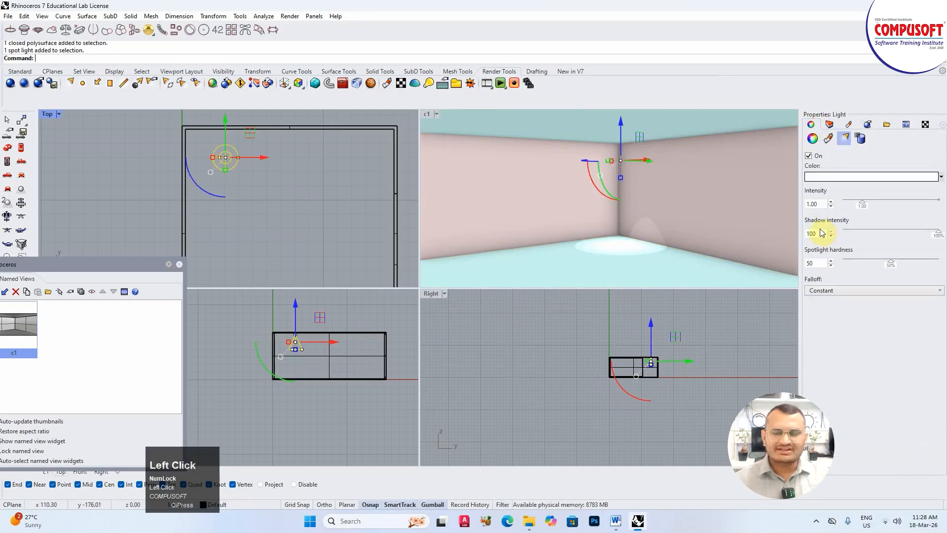
Render the c1 view, reposition the render window while it runs, and close it when the render is complete
{"action": "left_click", "coordinate": [515, 138]}
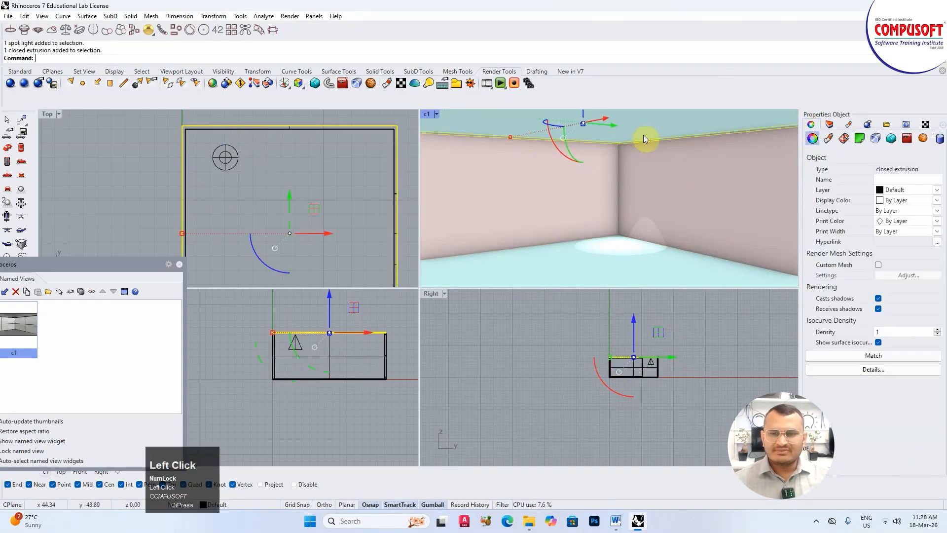
{"action": "left_click", "coordinate": [868, 124]}
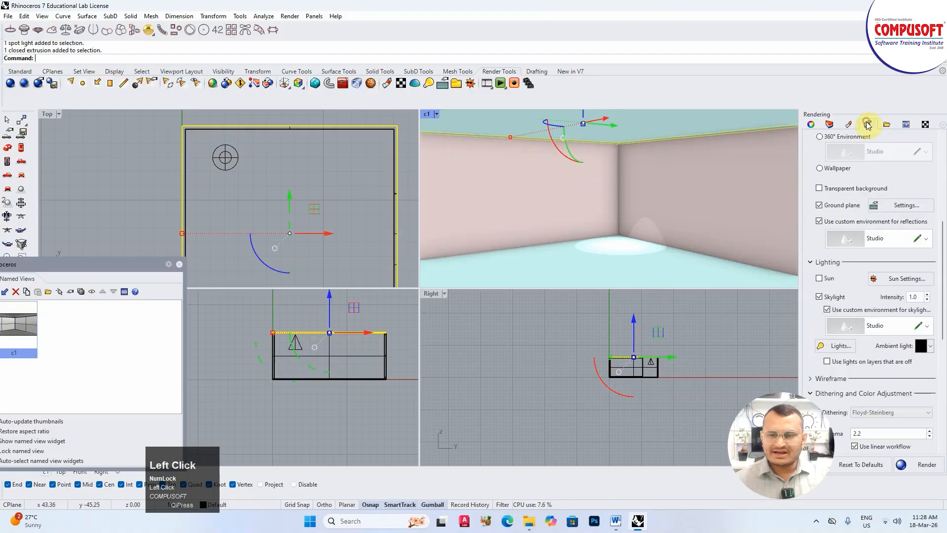
{"action": "left_click", "coordinate": [915, 468]}
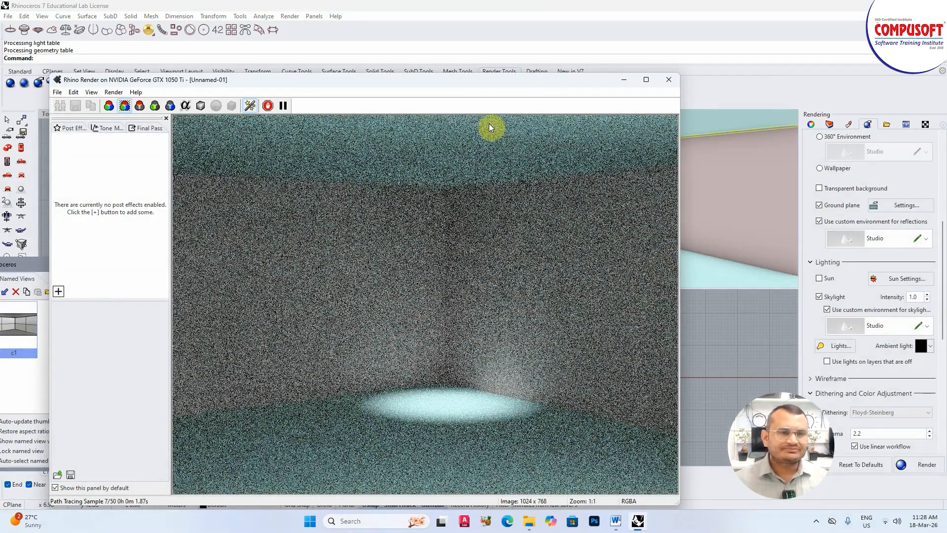
{"action": "left_click_drag", "start_coordinate": [400, 80], "coordinate": [453, 14]}
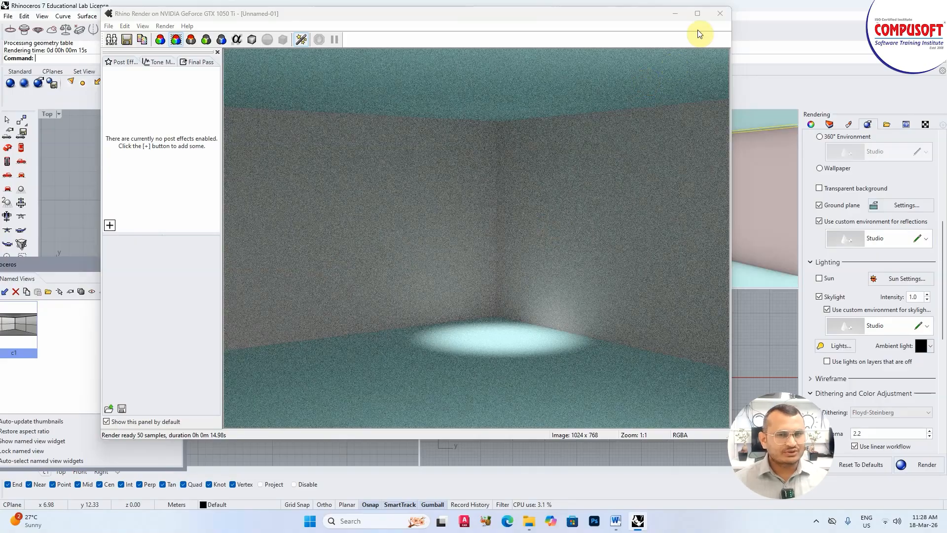
{"action": "left_click", "coordinate": [720, 13]}
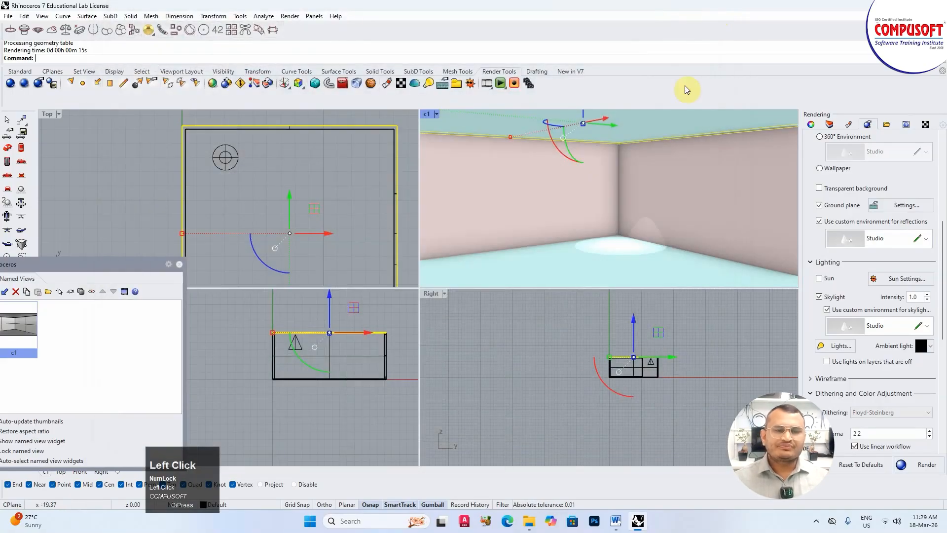
Raise the spotlight's intensity and adjust its shadow intensity
{"action": "left_click", "coordinate": [232, 157]}
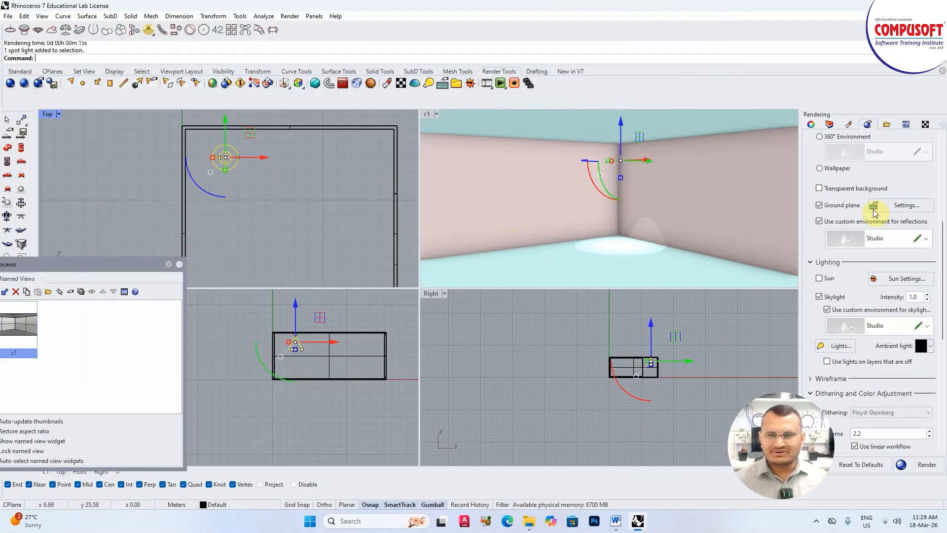
{"action": "left_click", "coordinate": [819, 127]}
{"action": "left_click_drag", "start_coordinate": [863, 203], "coordinate": [876, 210]}
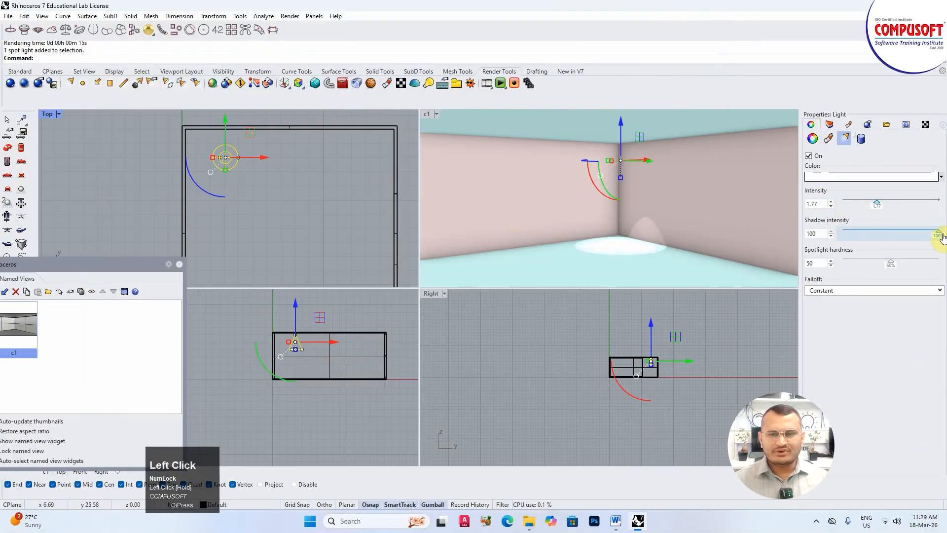
{"action": "left_click_drag", "start_coordinate": [940, 236], "coordinate": [885, 263]}
{"action": "left_click_drag", "start_coordinate": [877, 204], "coordinate": [909, 232]}
Render the c1 view with the adjusted spotlight and close the render window when the render is complete
{"action": "left_click", "coordinate": [507, 142]}
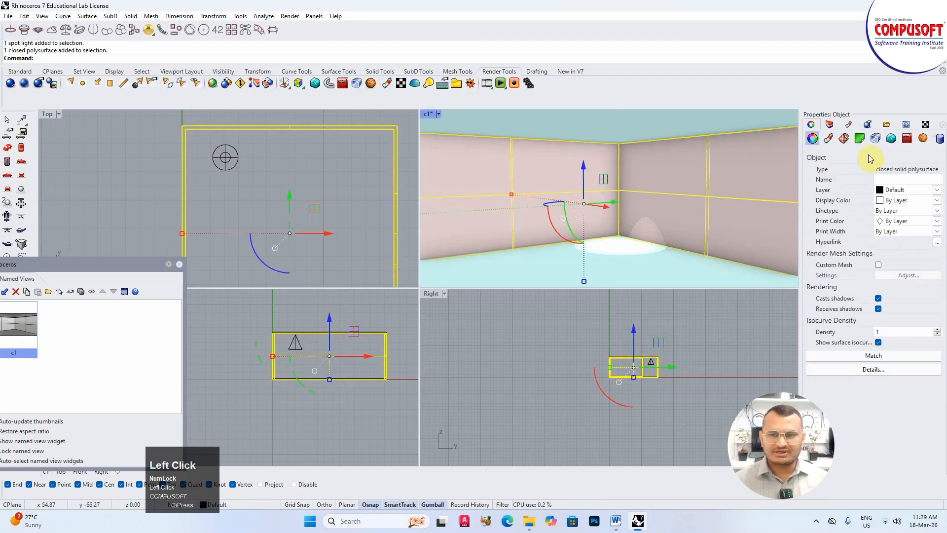
{"action": "left_click", "coordinate": [868, 124]}
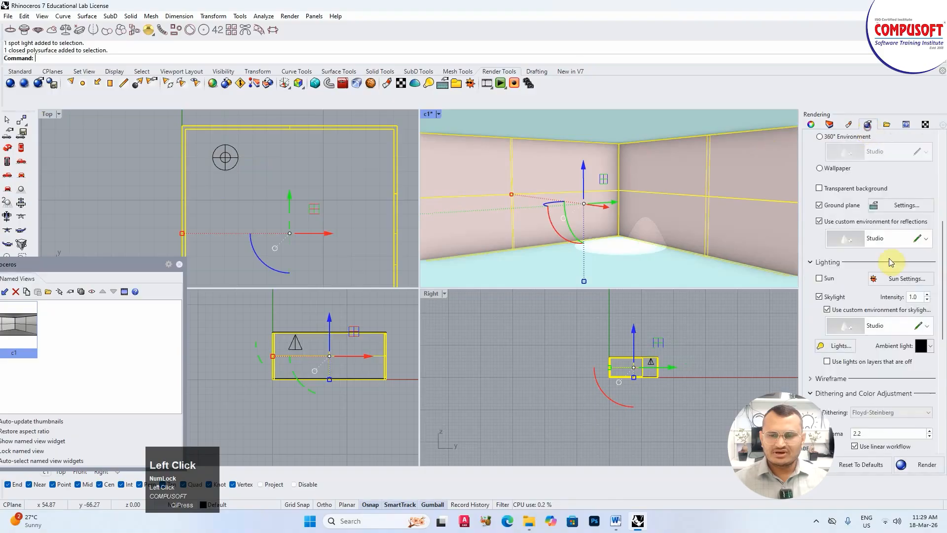
{"action": "left_click", "coordinate": [927, 464]}
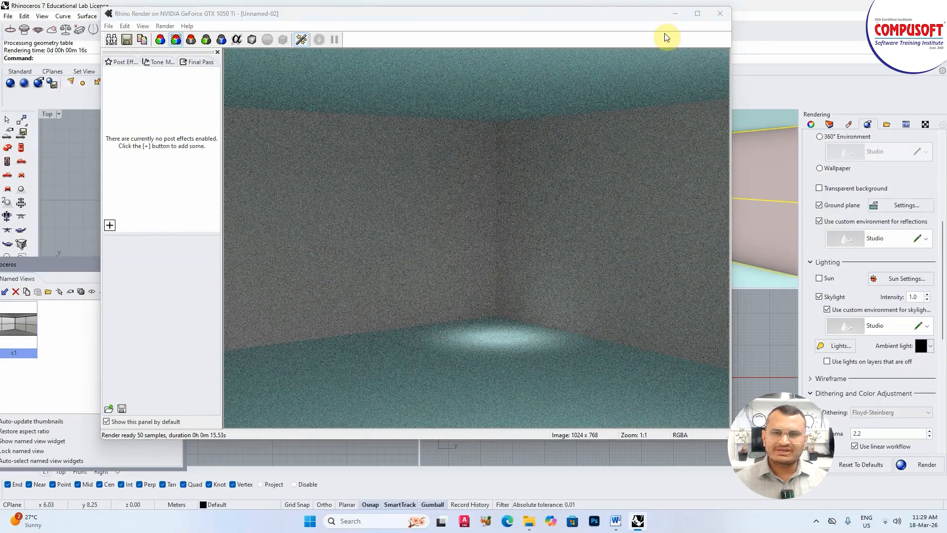
{"action": "left_click", "coordinate": [717, 15]}
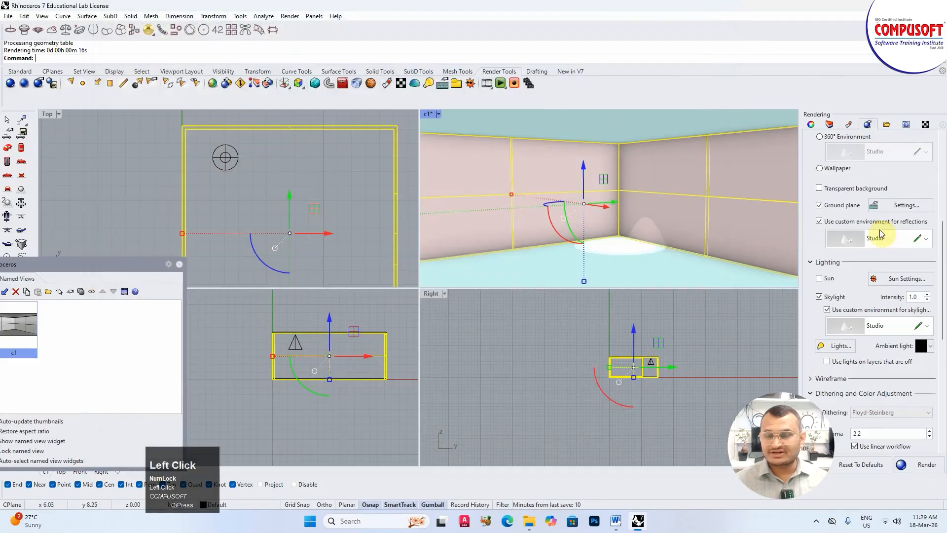
Delete the spotlight and place a point light near the middle of the room's floor
{"action": "left_click", "coordinate": [231, 163]}
{"action": "key", "text": "Delete"}
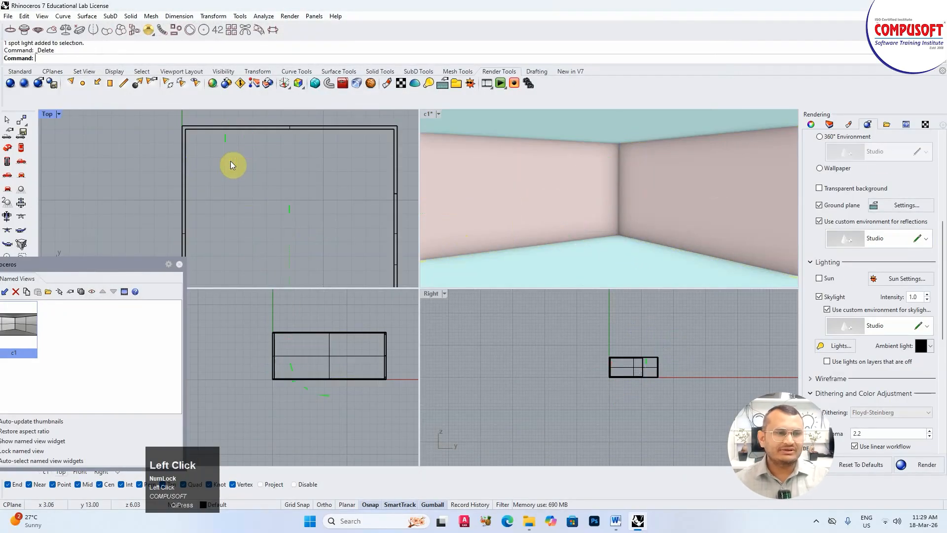
{"action": "left_click", "coordinate": [85, 87]}
{"action": "scroll", "coordinate": [289, 210], "scroll_direction": "down", "scroll_amount": 2}
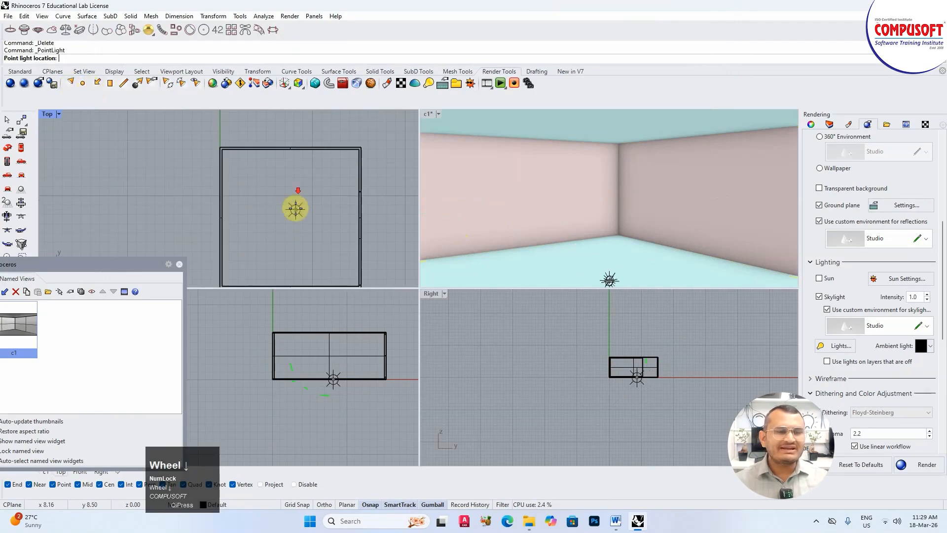
{"action": "left_click", "coordinate": [295, 224]}
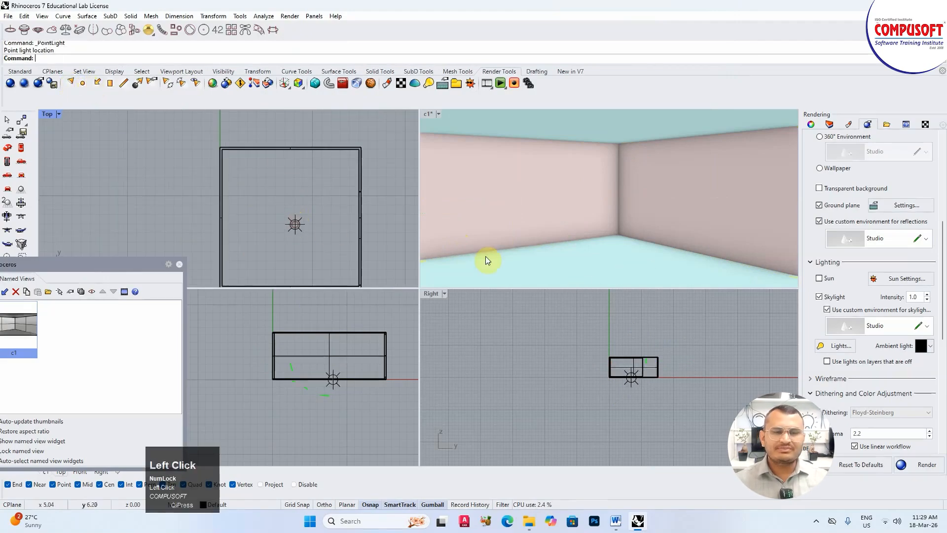
Raise the point light vertically from the floor to slightly above the room's mid-height
{"action": "left_click", "coordinate": [295, 225]}
{"action": "scroll", "coordinate": [339, 386], "scroll_direction": "up", "scroll_amount": 3}
{"action": "left_click_drag", "start_coordinate": [329, 362], "coordinate": [320, 321]}
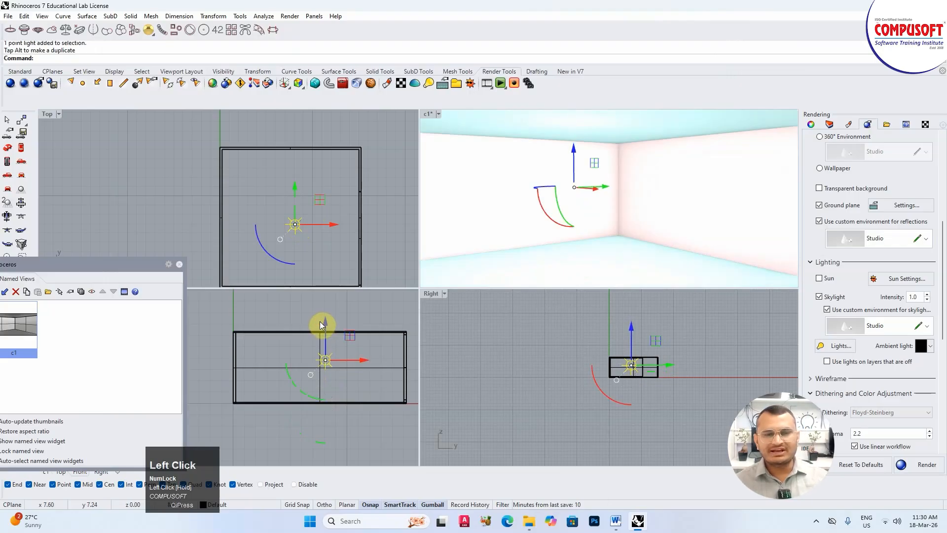
Select the point light inside the room and examine its light properties
{"action": "left_click", "coordinate": [508, 206]}
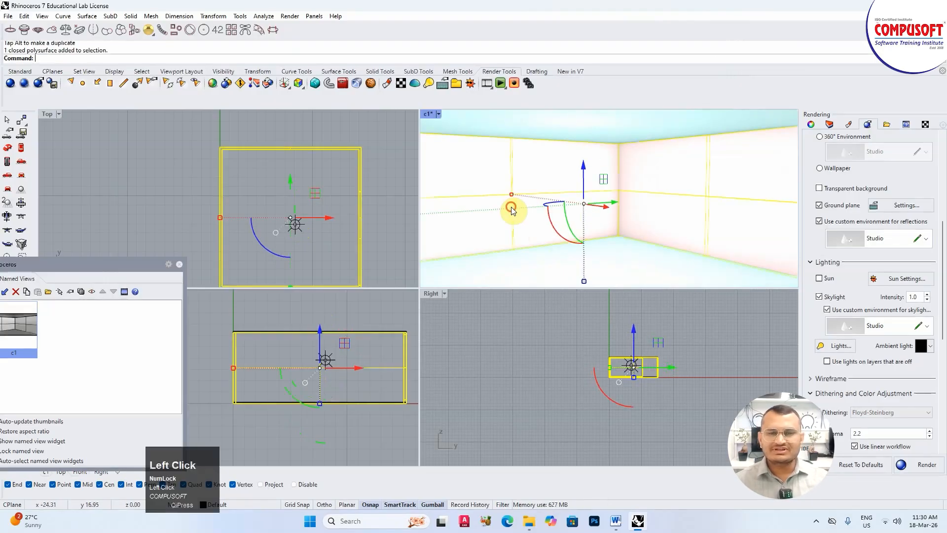
{"action": "left_click", "coordinate": [812, 124]}
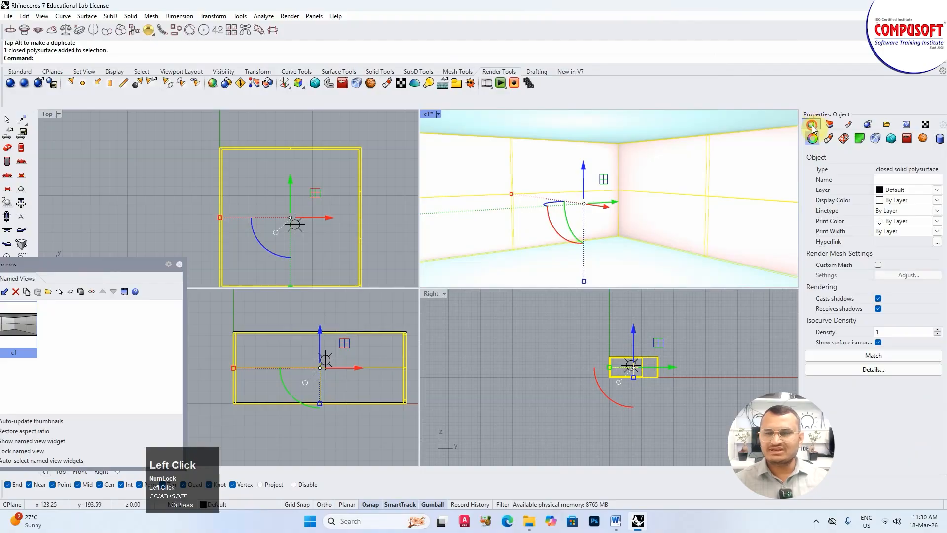
{"action": "left_click", "coordinate": [758, 184]}
{"action": "left_click", "coordinate": [335, 408]}
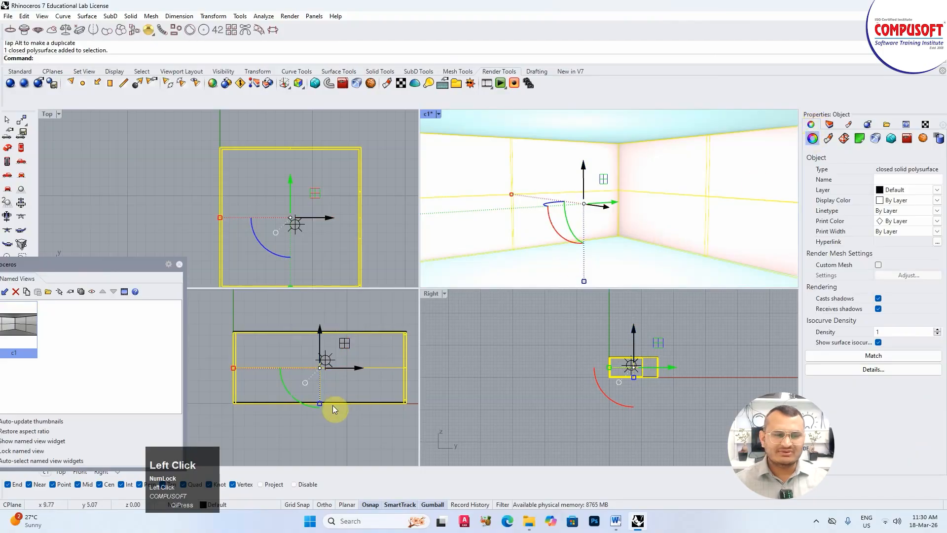
{"action": "left_click", "coordinate": [337, 356]}
{"action": "left_click", "coordinate": [340, 355]}
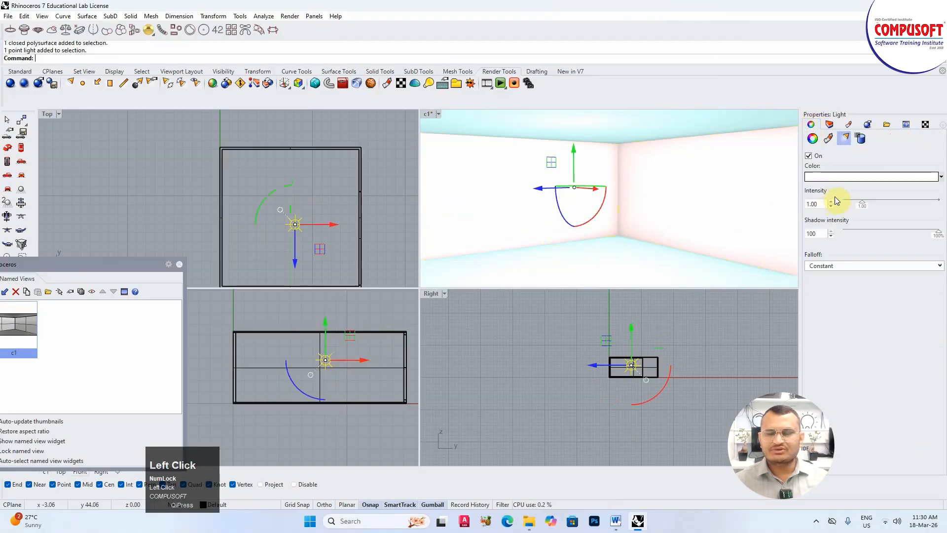
Render the c1 view with the point light, stop the render early and close the render window
{"action": "left_click", "coordinate": [867, 125]}
{"action": "left_click", "coordinate": [923, 465]}
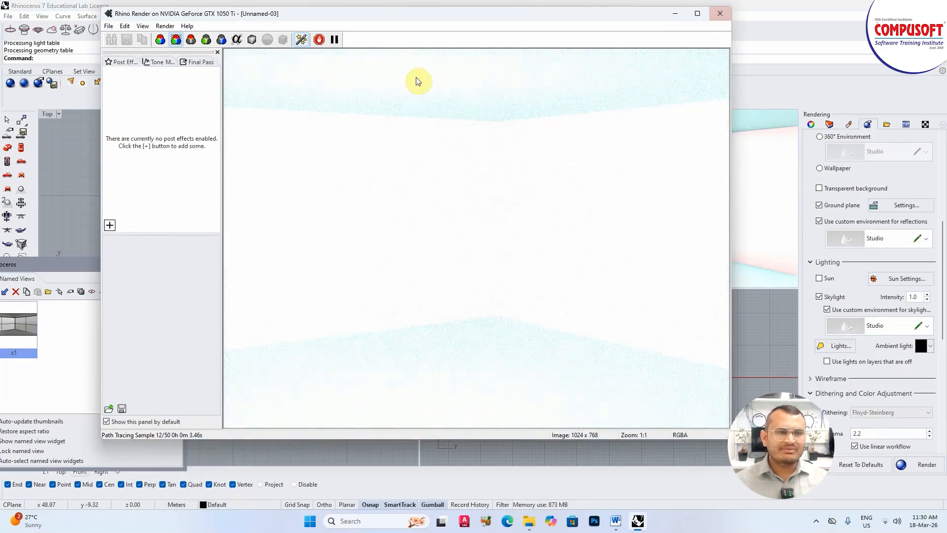
{"action": "left_click", "coordinate": [320, 40]}
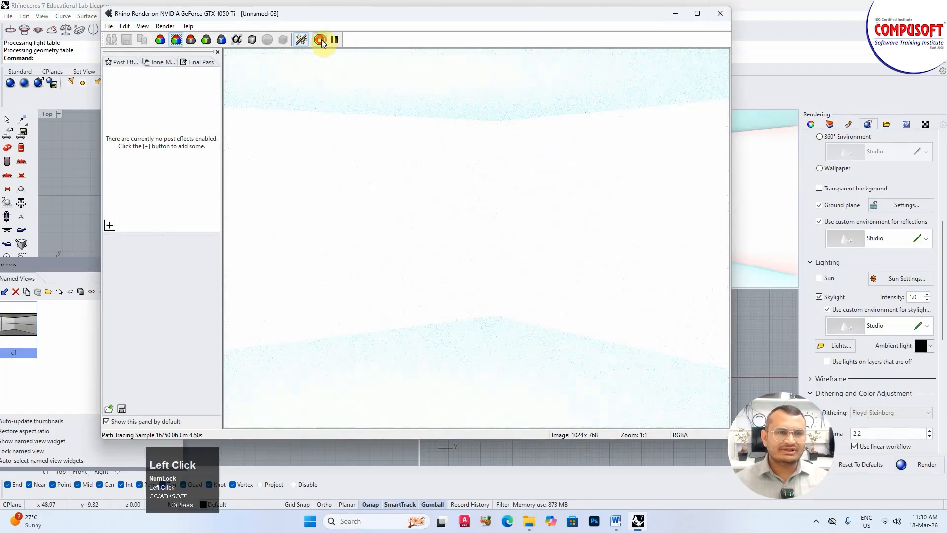
{"action": "left_click", "coordinate": [720, 14]}
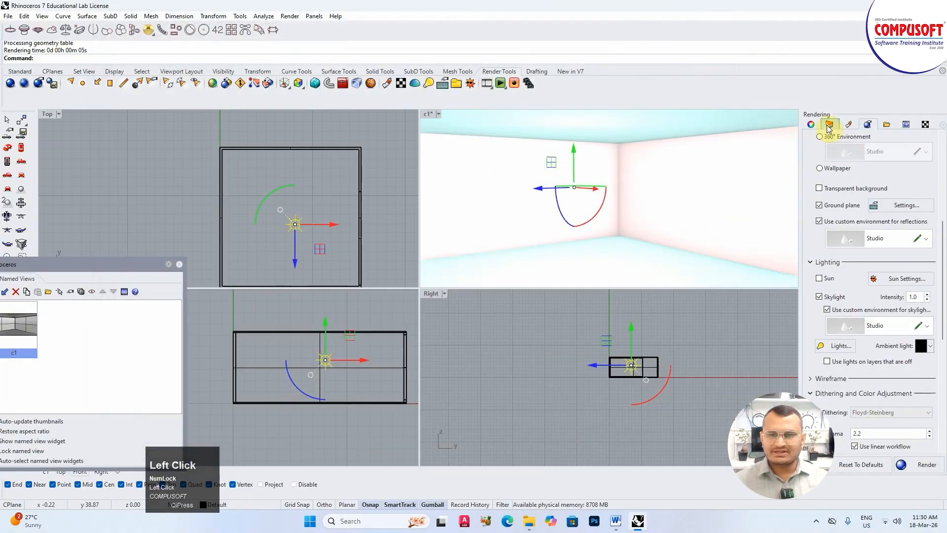
Reduce the point light's intensity to 0.5 and further down to 0.3
{"action": "left_click", "coordinate": [809, 124]}
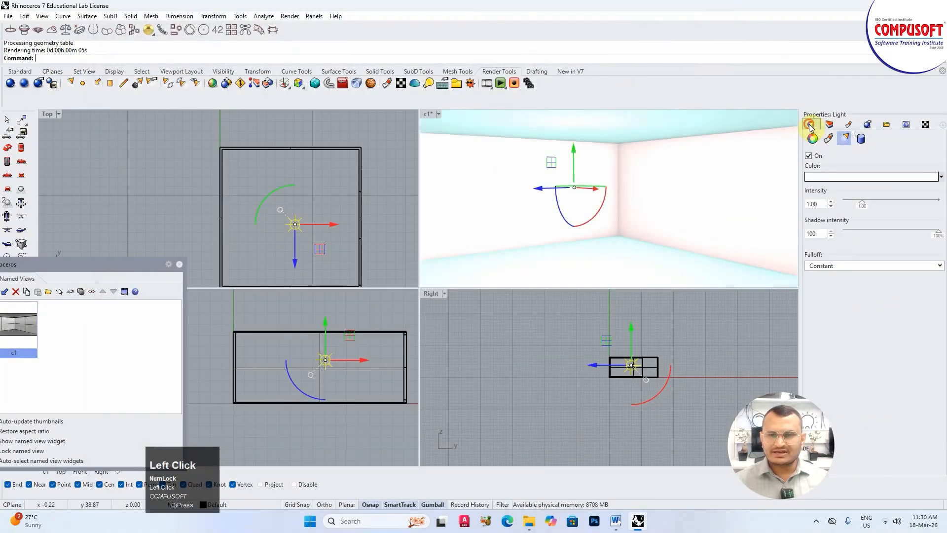
{"action": "double_click", "coordinate": [818, 203]}
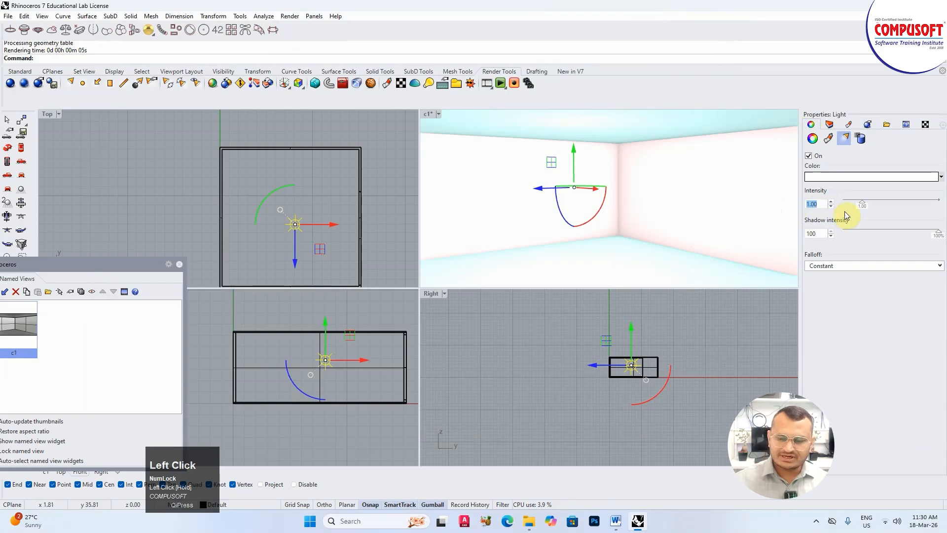
{"action": "type", "text": "0.5"}
{"action": "key", "text": "Return"}
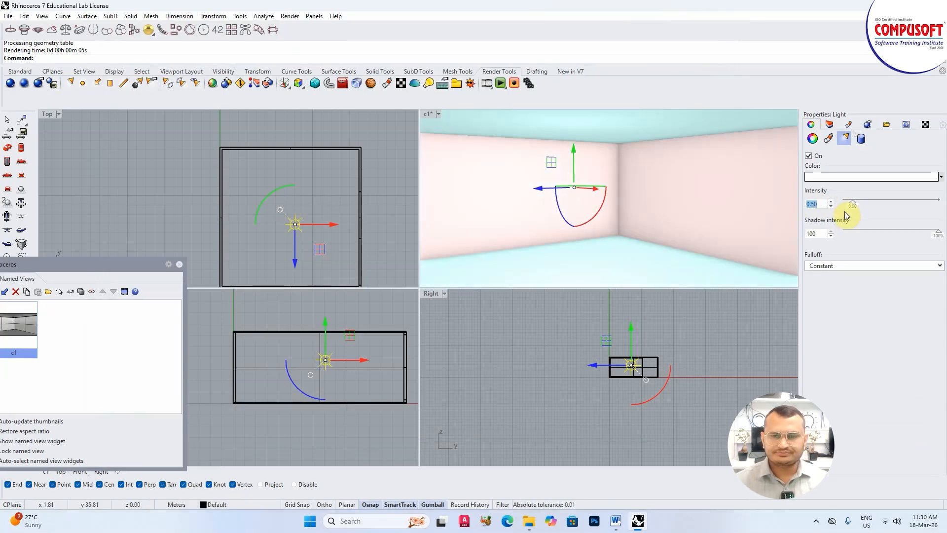
{"action": "type", "text": "0.3"}
{"action": "key", "text": "Return"}
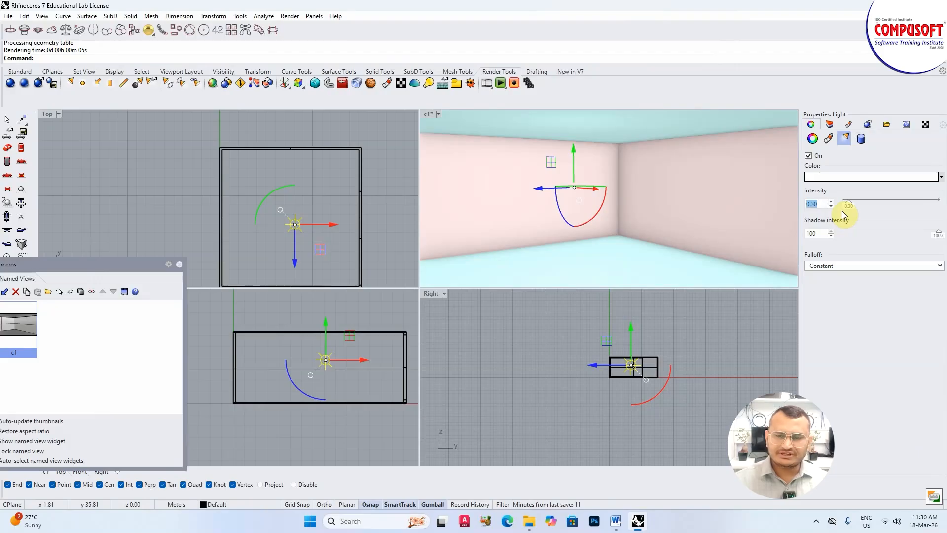
Render the c1 view with the dimmed point light to completion and close the render window
{"action": "left_click", "coordinate": [594, 213]}
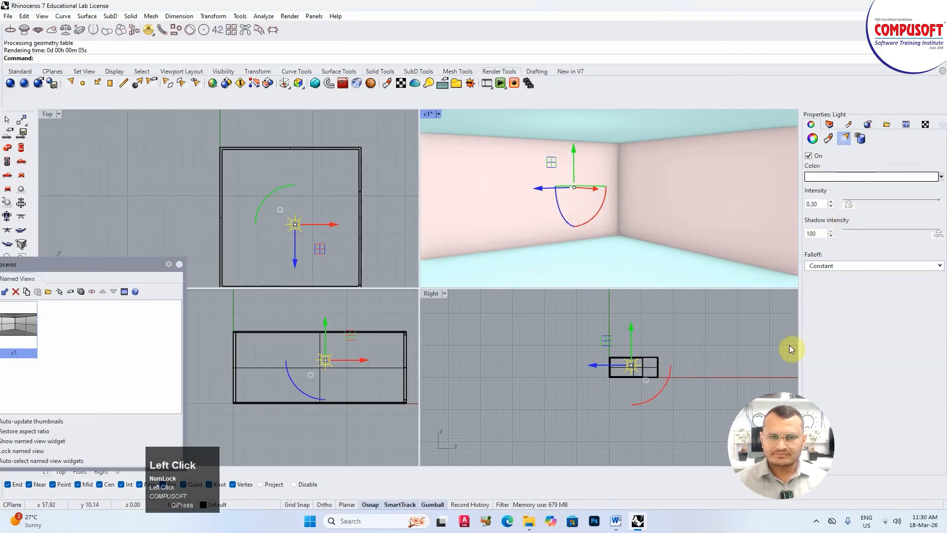
{"action": "left_click", "coordinate": [869, 124]}
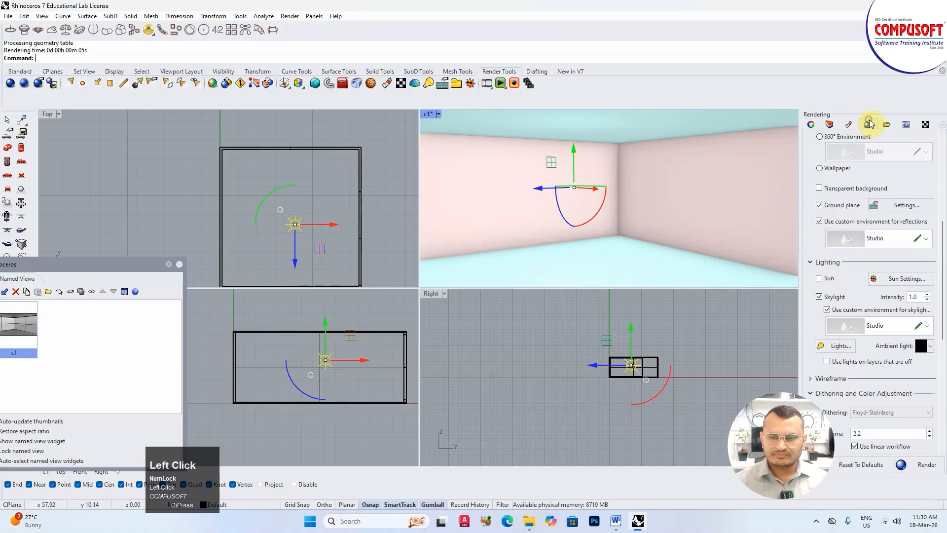
{"action": "left_click", "coordinate": [926, 468]}
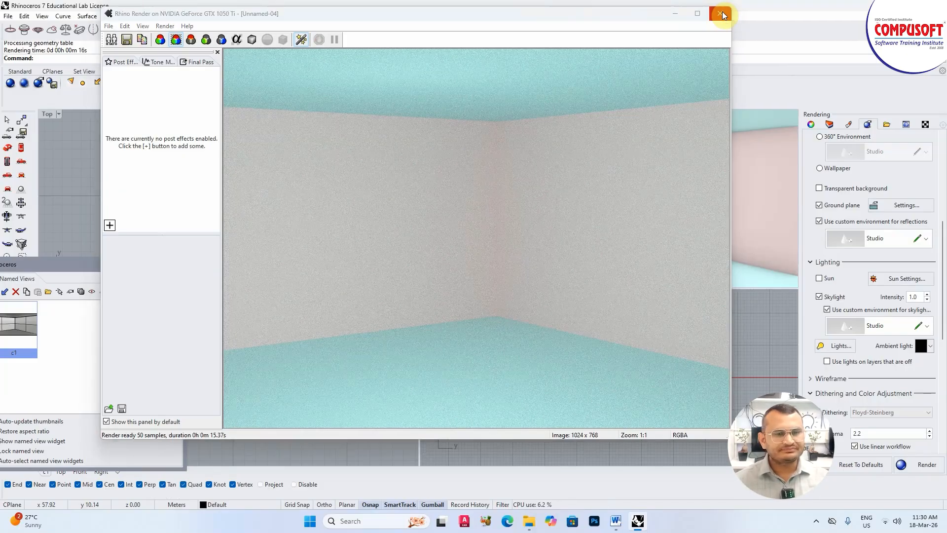
{"action": "left_click", "coordinate": [721, 15]}
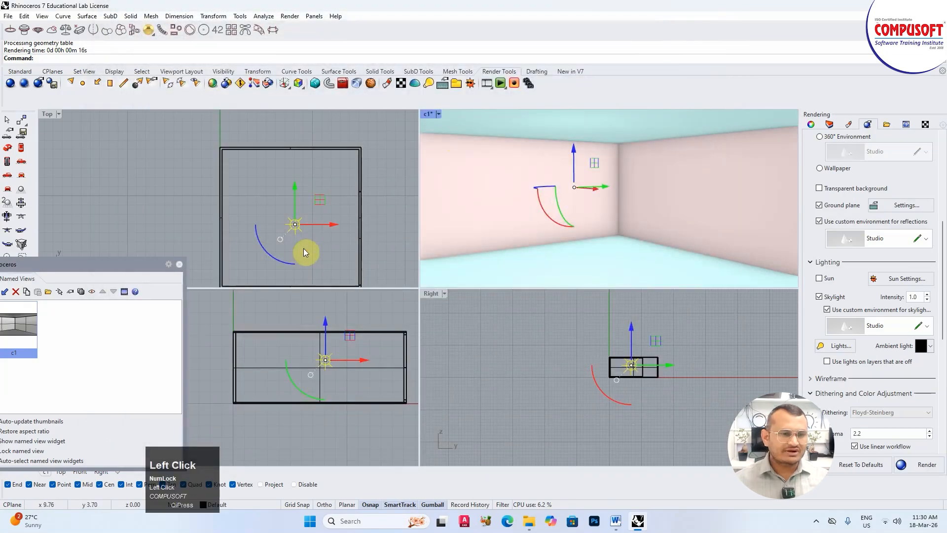
Delete the point light and draw a rectangular light about 3 by 3 m on the floor near the room's back corner
{"action": "left_click", "coordinate": [303, 222]}
{"action": "key", "text": "Delete"}
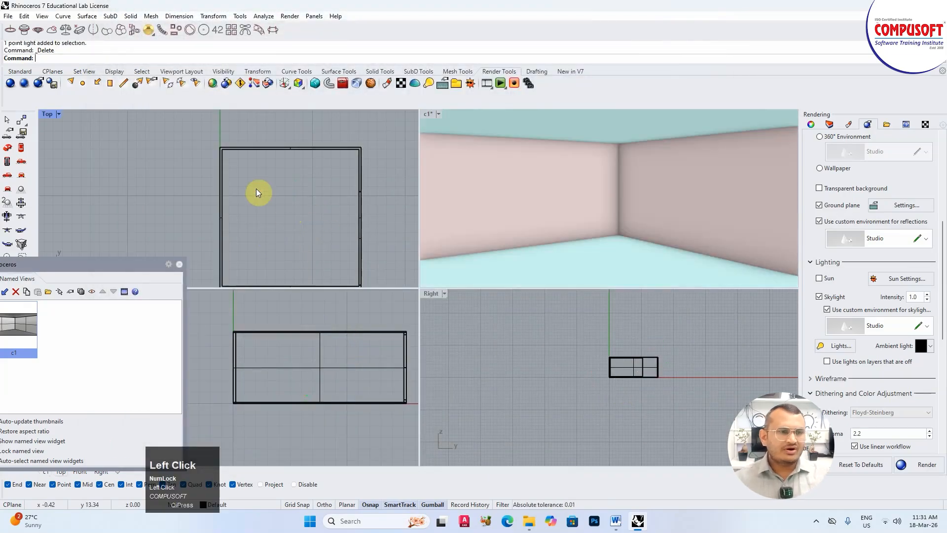
{"action": "left_click", "coordinate": [98, 87]}
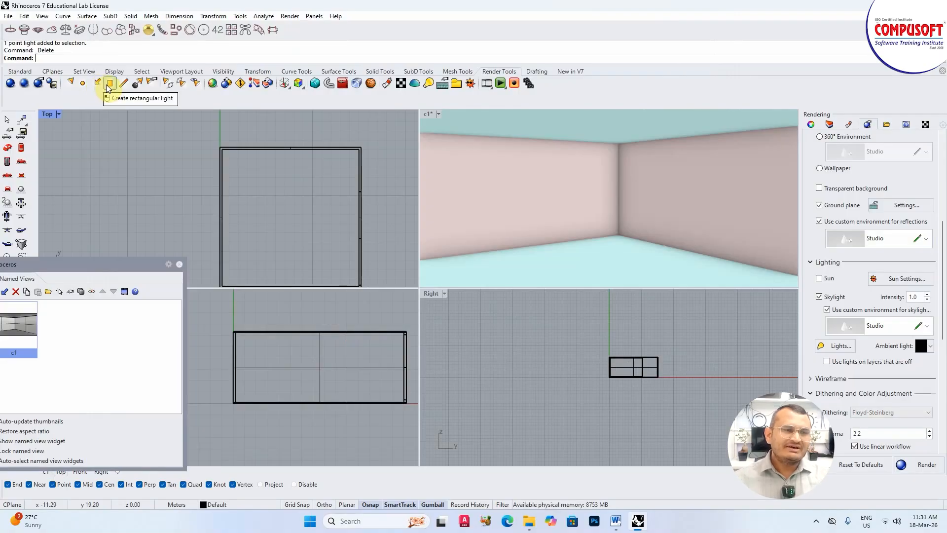
{"action": "left_click", "coordinate": [109, 84]}
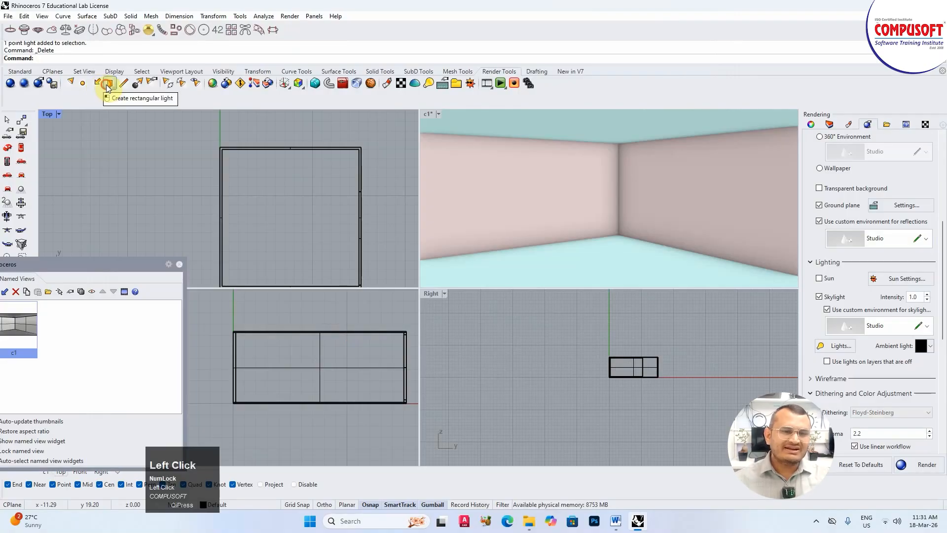
{"action": "left_click", "coordinate": [610, 247]}
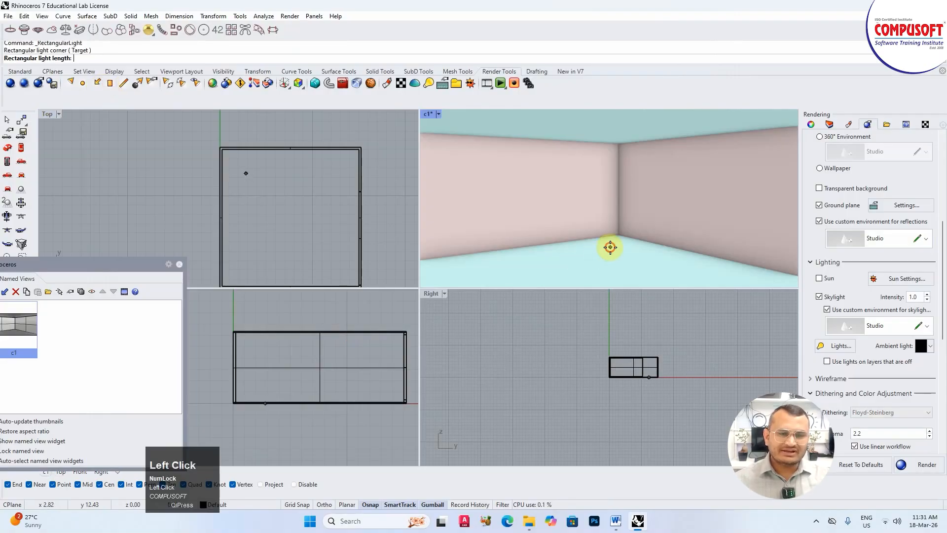
{"action": "left_click", "coordinate": [258, 202], "text": "shift"}
{"action": "left_click", "coordinate": [270, 203]}
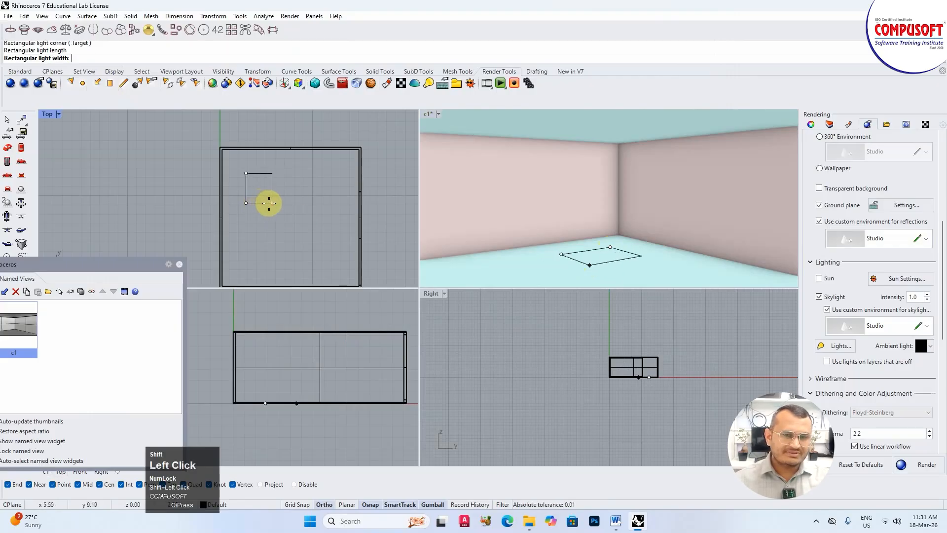
{"action": "left_click", "coordinate": [265, 204]}
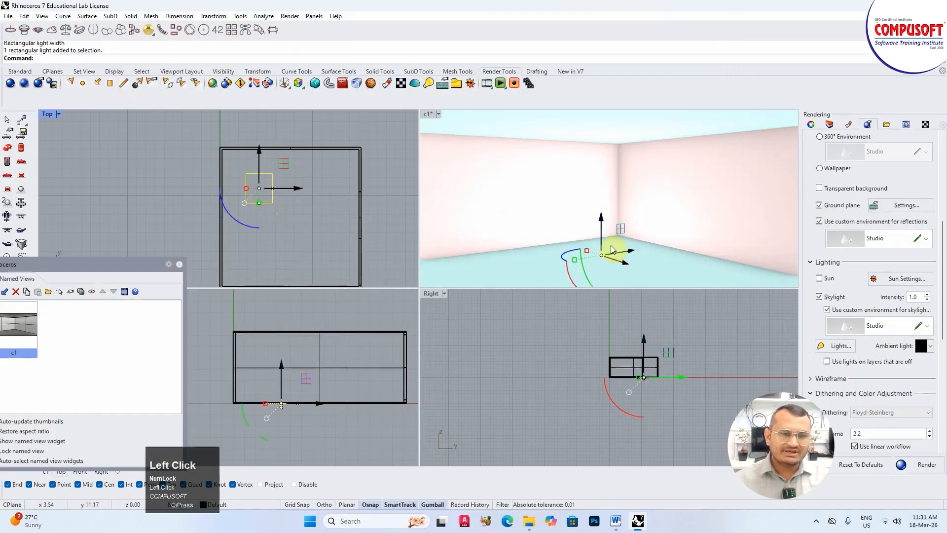
Raise the rectangular light vertically in stages until it sits just under the ceiling slab
{"action": "left_click_drag", "start_coordinate": [281, 374], "coordinate": [282, 337]}
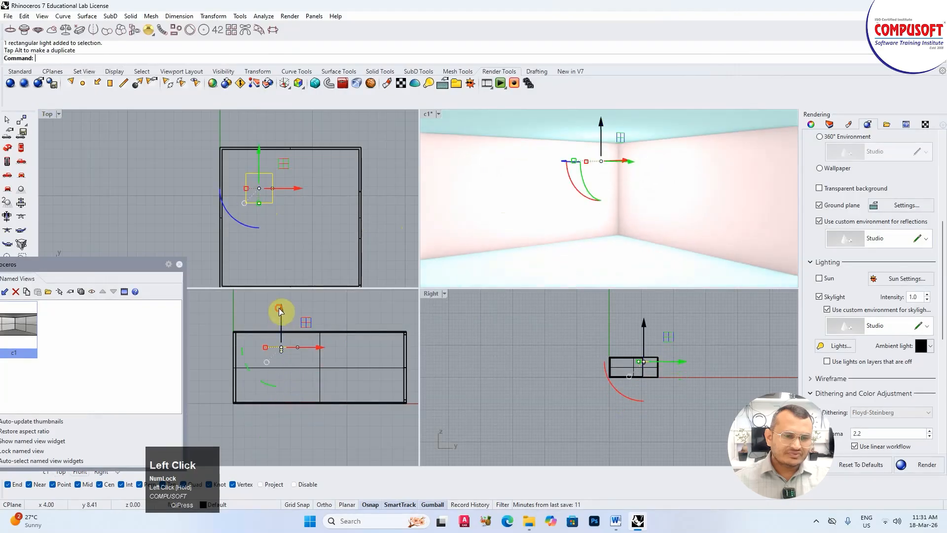
{"action": "scroll", "coordinate": [282, 345], "scroll_direction": "up", "scroll_amount": 5}
{"action": "left_click_drag", "start_coordinate": [301, 376], "coordinate": [297, 335]}
{"action": "scroll", "coordinate": [296, 353], "scroll_direction": "down", "scroll_amount": 3}
{"action": "scroll", "coordinate": [296, 340], "scroll_direction": "down", "scroll_amount": 3}
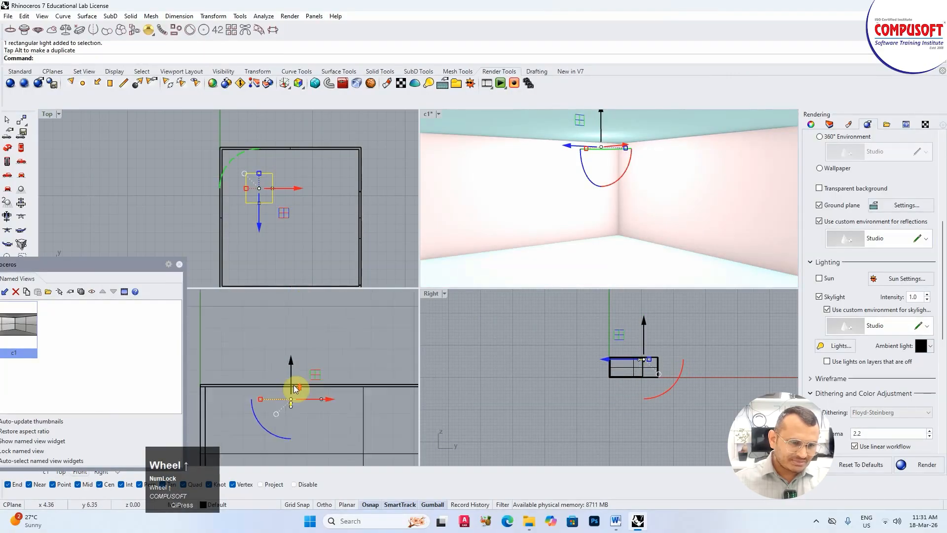
{"action": "left_click_drag", "start_coordinate": [292, 380], "coordinate": [290, 354]}
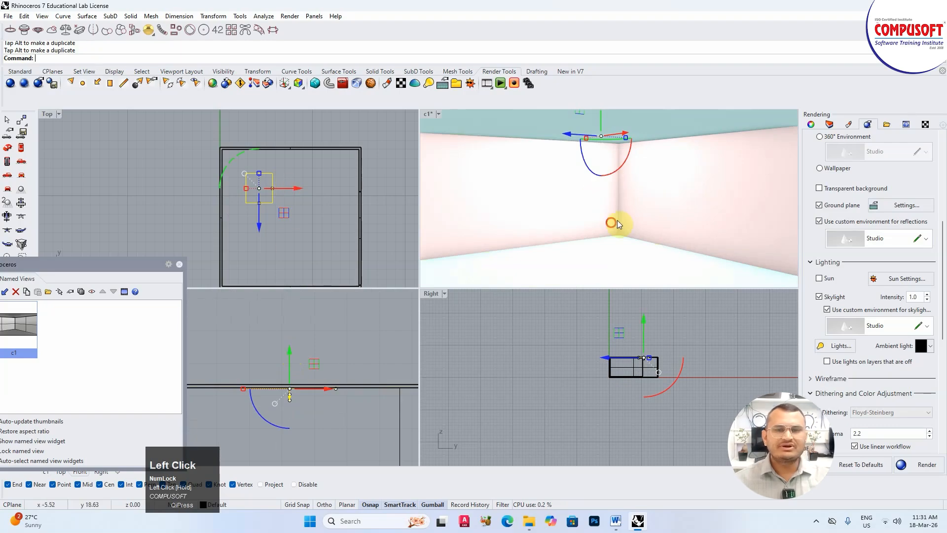
Start rendering the c1 view with the ceiling rectangular light, then stop the render and close its window
{"action": "left_click", "coordinate": [614, 226]}
{"action": "left_click", "coordinate": [829, 124]}
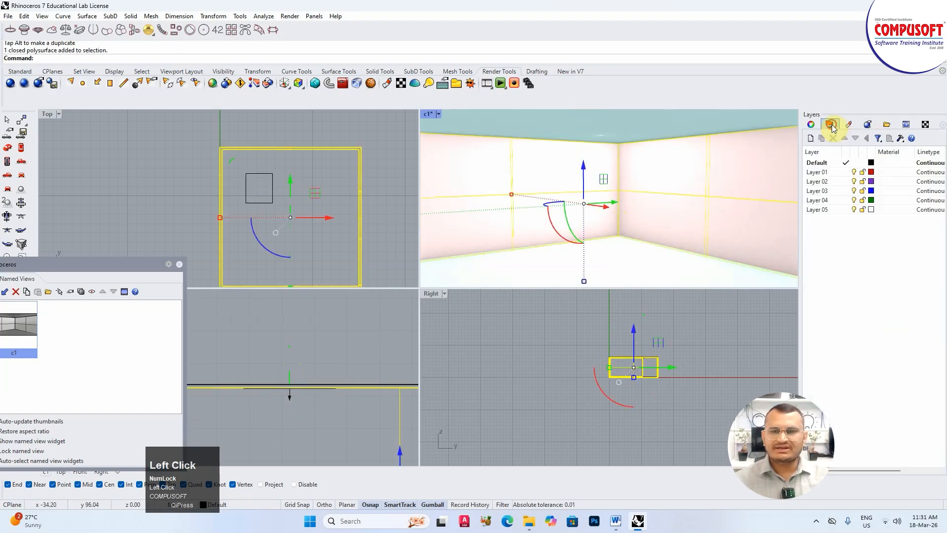
{"action": "left_click", "coordinate": [811, 125]}
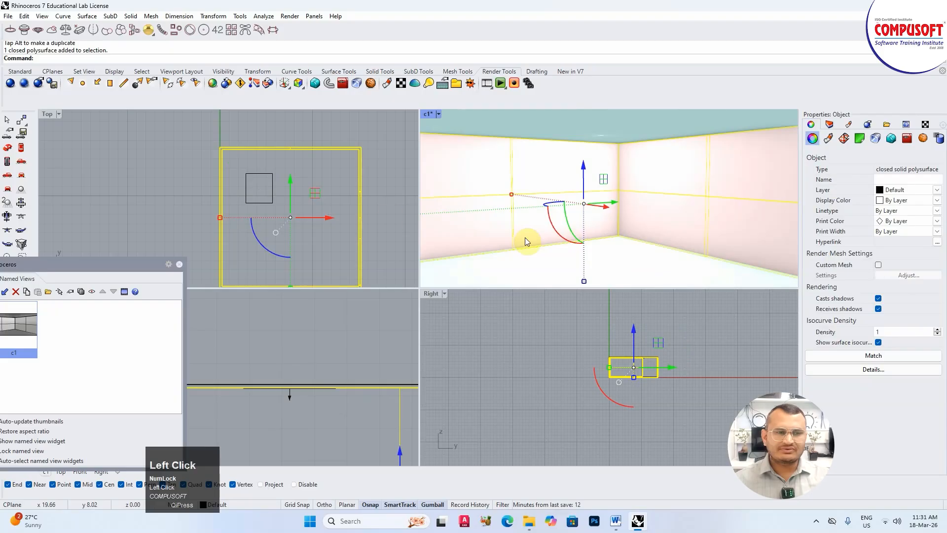
{"action": "left_click", "coordinate": [273, 192]}
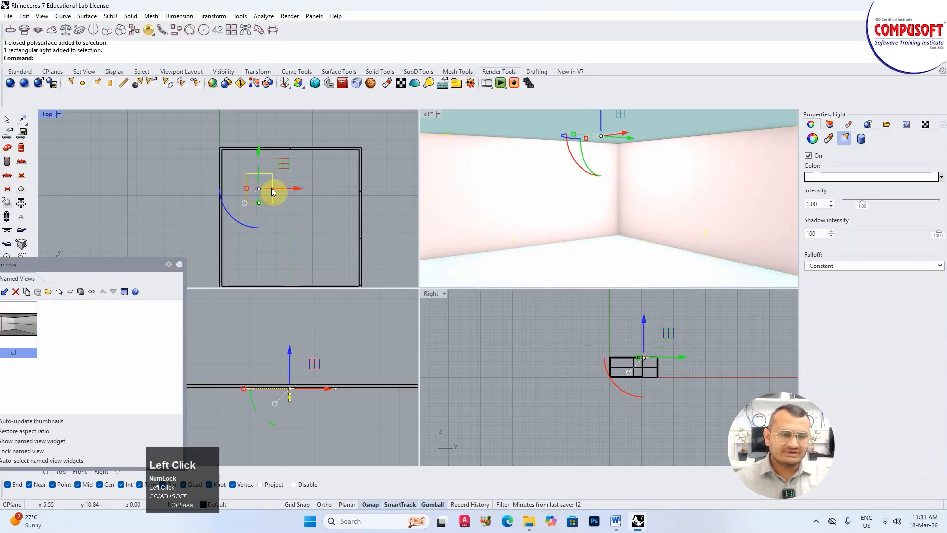
{"action": "scroll", "coordinate": [277, 400], "scroll_direction": "down", "scroll_amount": 4}
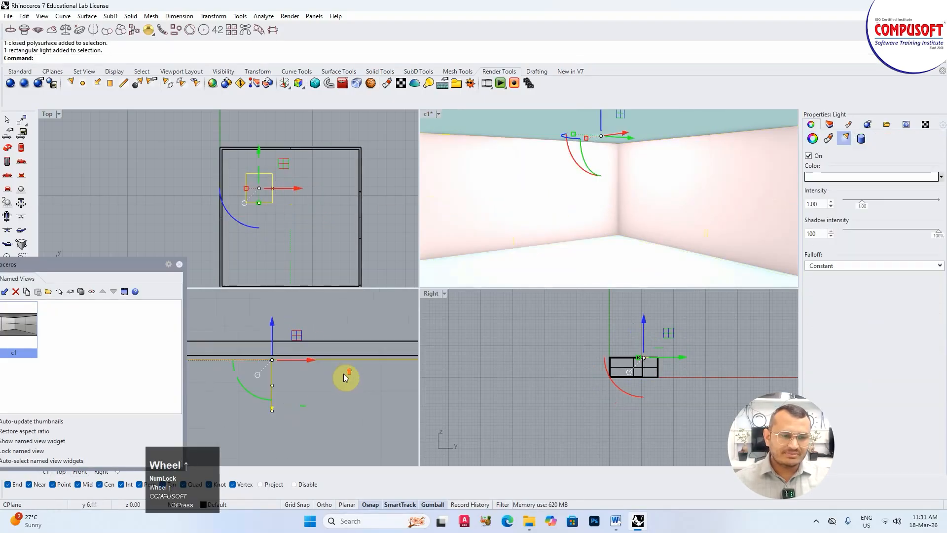
{"action": "left_click", "coordinate": [713, 203]}
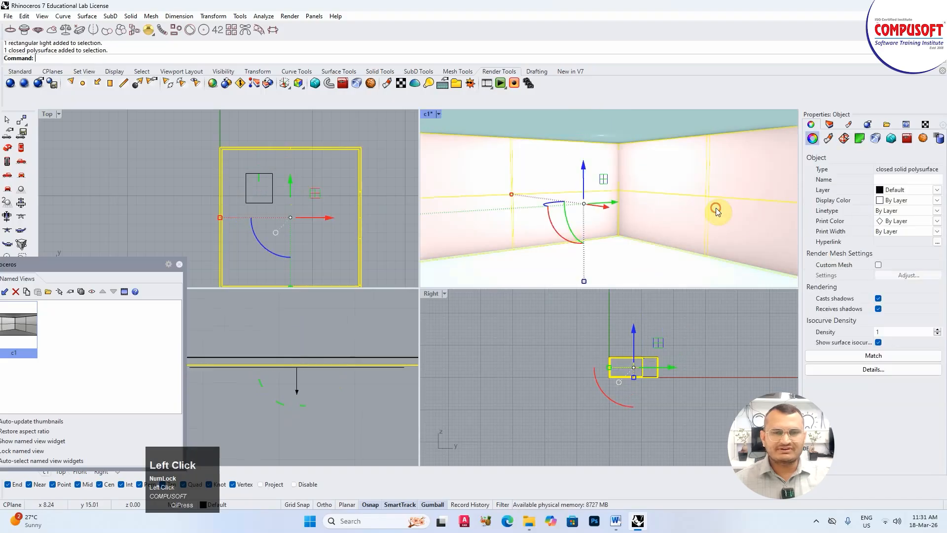
{"action": "left_click", "coordinate": [868, 124]}
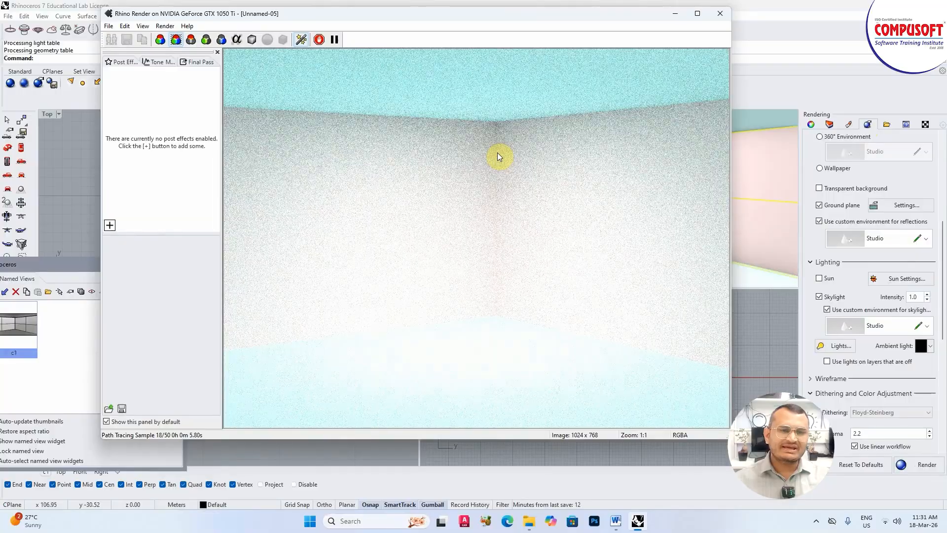
{"action": "left_click", "coordinate": [723, 15]}
{"action": "left_click", "coordinate": [521, 281]}
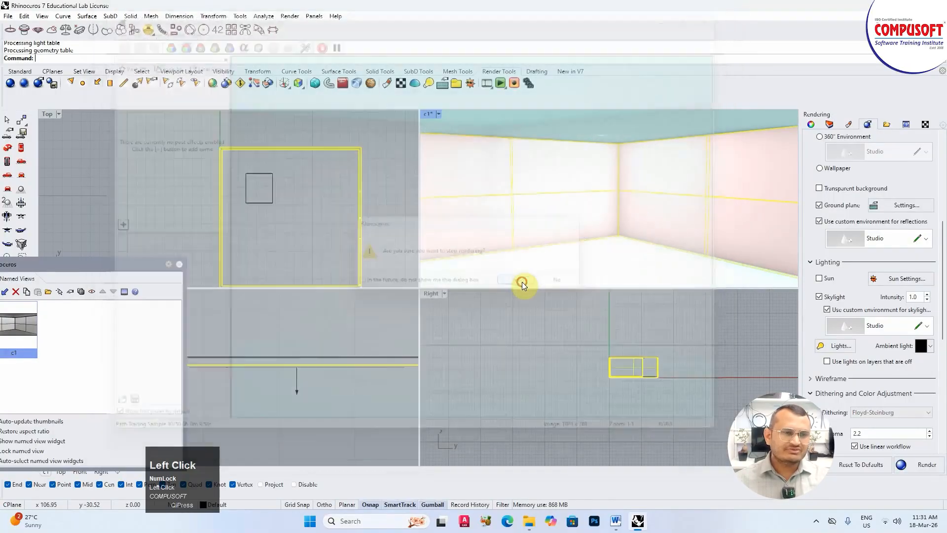
Scale the rectangular light down slightly and copy it straight across toward the opposite side wall
{"action": "left_click", "coordinate": [268, 204]}
{"action": "left_click_drag", "start_coordinate": [269, 206], "coordinate": [363, 186]}
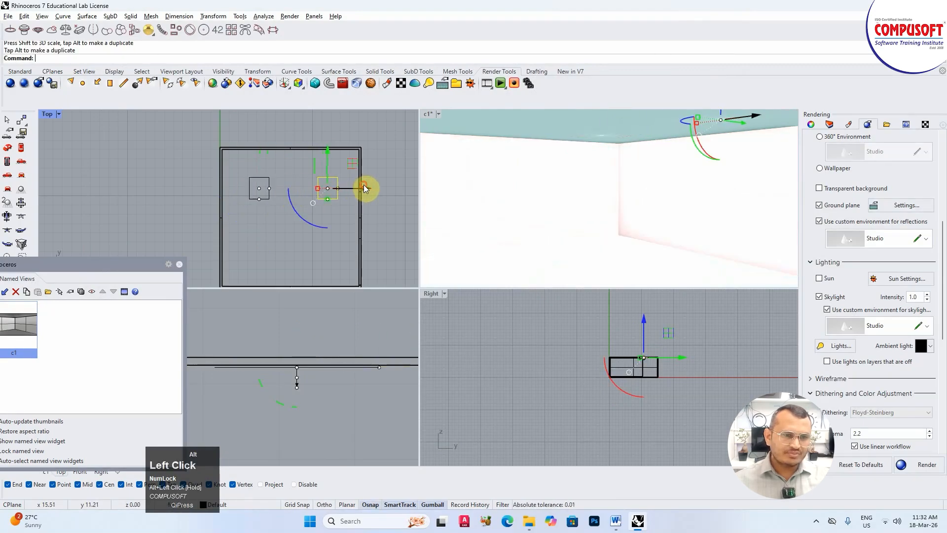
{"action": "left_click", "coordinate": [263, 190]}
Copy the pair of rectangular lights toward the front wall and shift the copied pair closer to that wall
{"action": "left_click_drag", "start_coordinate": [245, 172], "coordinate": [348, 212]}
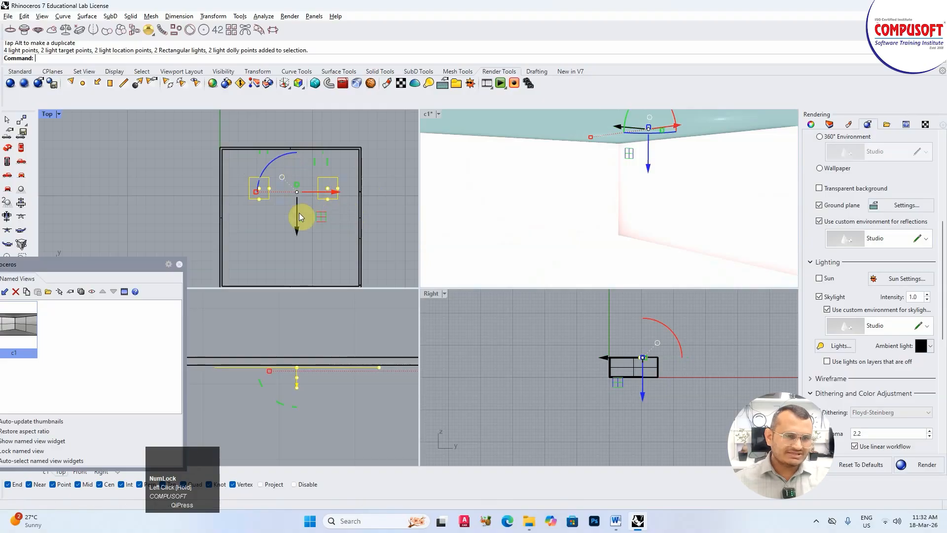
{"action": "left_click_drag", "start_coordinate": [296, 233], "coordinate": [290, 272], "text": "alt"}
{"action": "scroll", "coordinate": [312, 248], "scroll_direction": "up", "scroll_amount": 3}
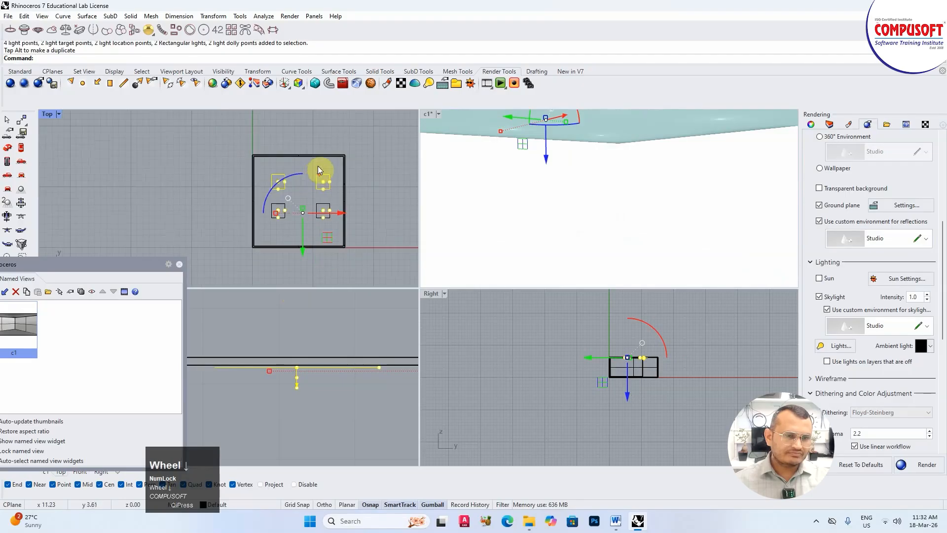
{"action": "left_click", "coordinate": [394, 180]}
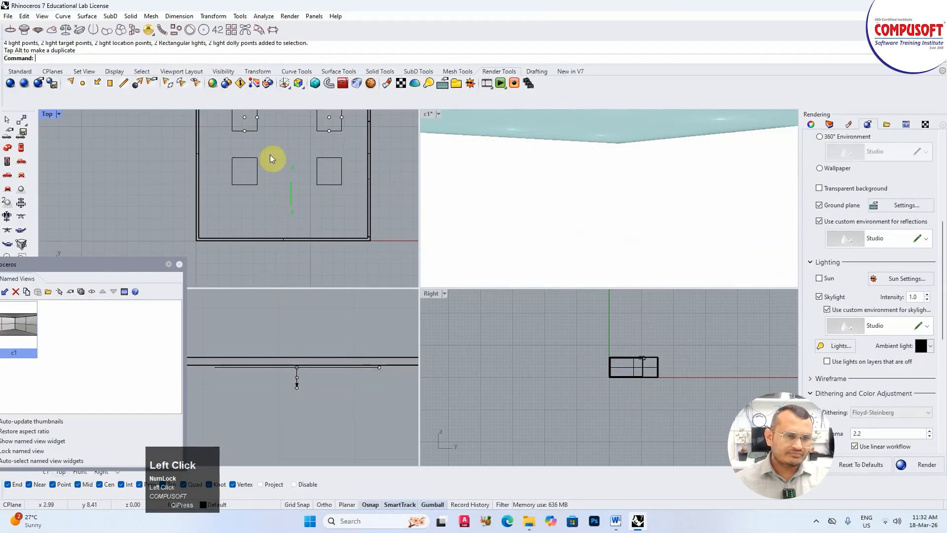
{"action": "left_click_drag", "start_coordinate": [226, 145], "coordinate": [342, 205]}
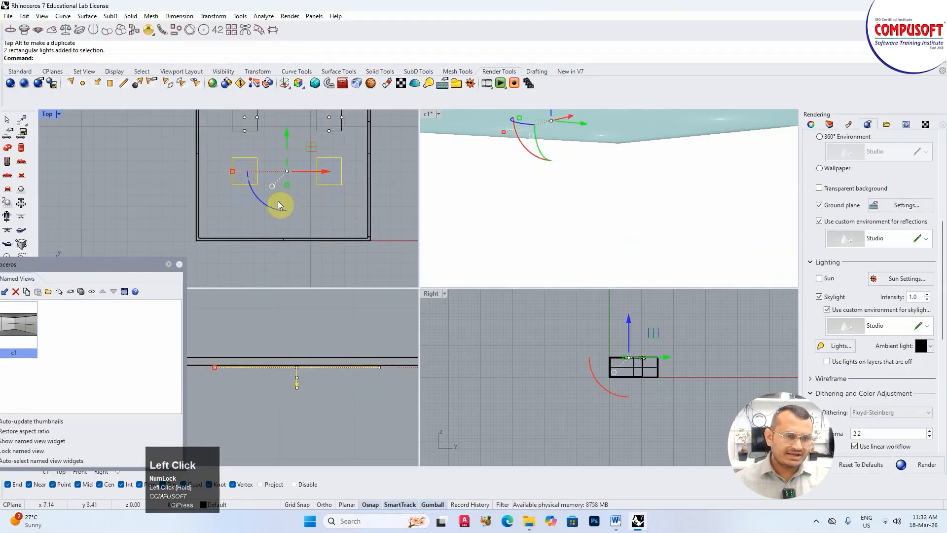
{"action": "mouse_move", "coordinate": [285, 159]}
{"action": "left_mouse_down"}
{"action": "mouse_move", "coordinate": [289, 143]}
{"action": "mouse_move", "coordinate": [292, 156]}
{"action": "left_mouse_up"}
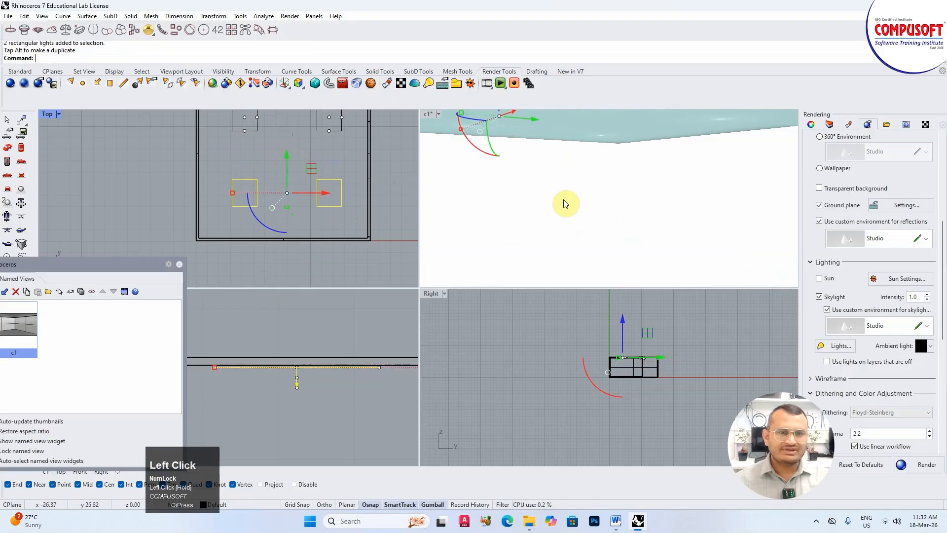
{"action": "scroll", "coordinate": [297, 393], "scroll_direction": "down", "scroll_amount": 2}
{"action": "scroll", "coordinate": [321, 359], "scroll_direction": "up", "scroll_amount": 3}
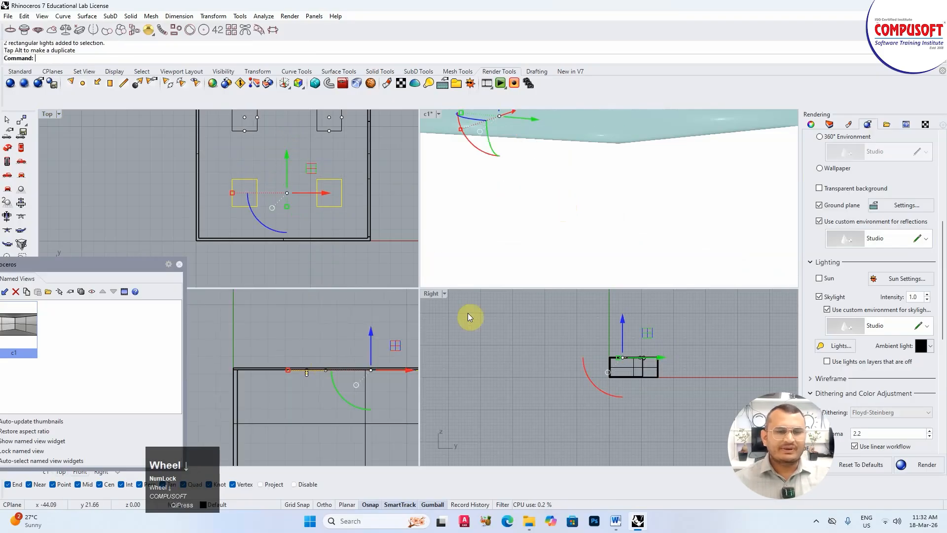
Set the intensity of each of the two rectangular lights nearest the front wall to 0.2
{"action": "left_click", "coordinate": [314, 271]}
{"action": "left_click", "coordinate": [336, 206]}
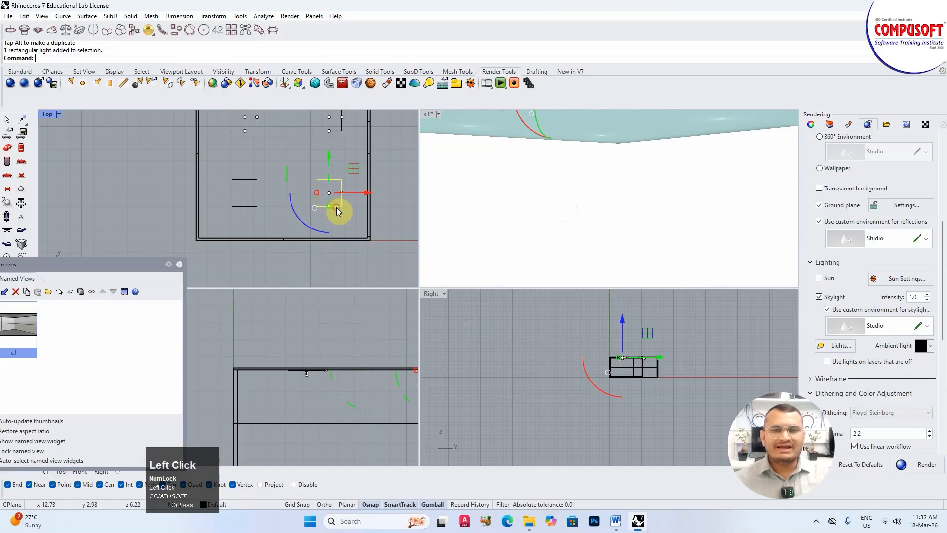
{"action": "left_click", "coordinate": [829, 125]}
{"action": "left_click", "coordinate": [811, 125]}
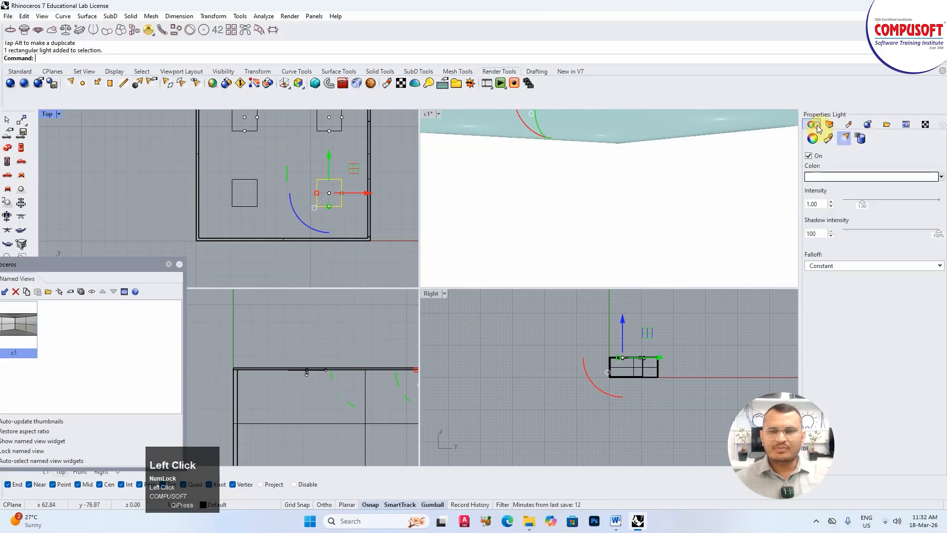
{"action": "double_click", "coordinate": [821, 206]}
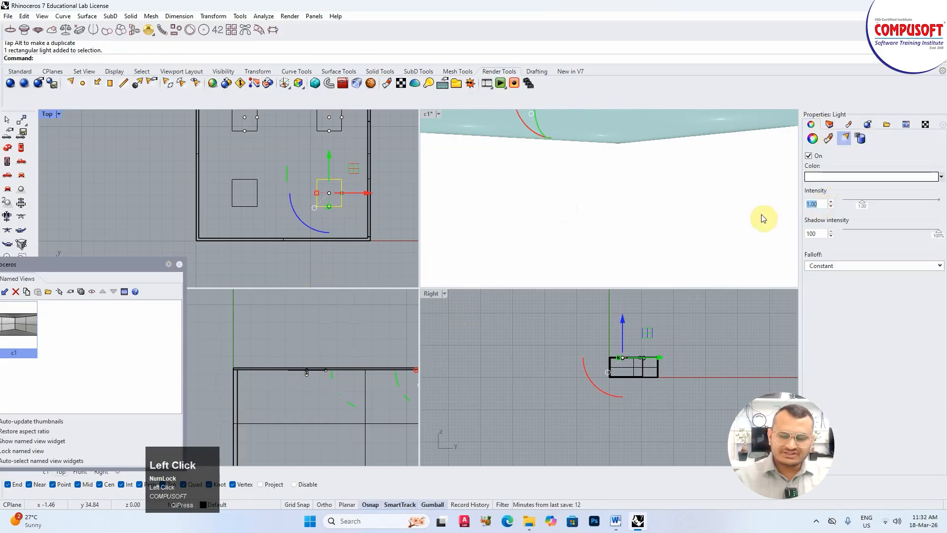
{"action": "type", "text": ".2"}
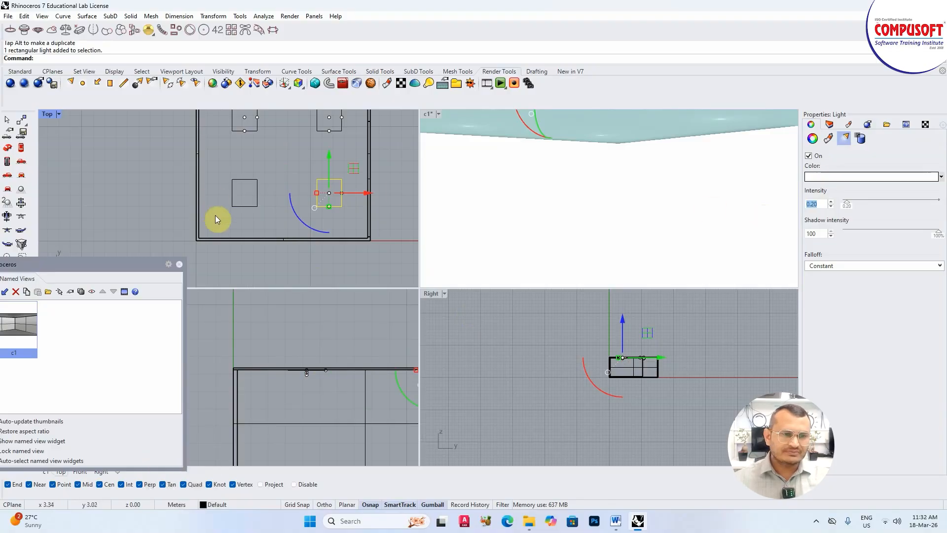
{"action": "left_click", "coordinate": [244, 207]}
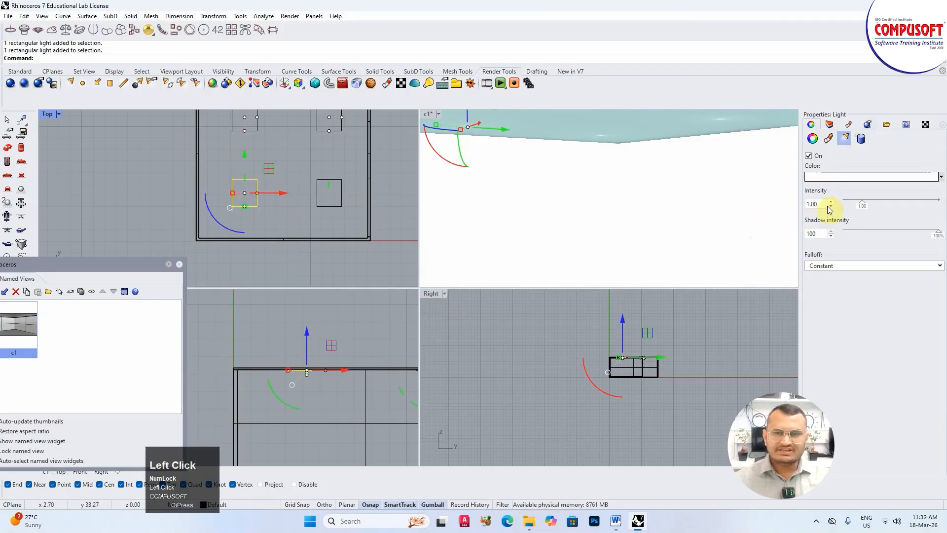
{"action": "type", "text": ".2"}
{"action": "key", "text": "Return"}
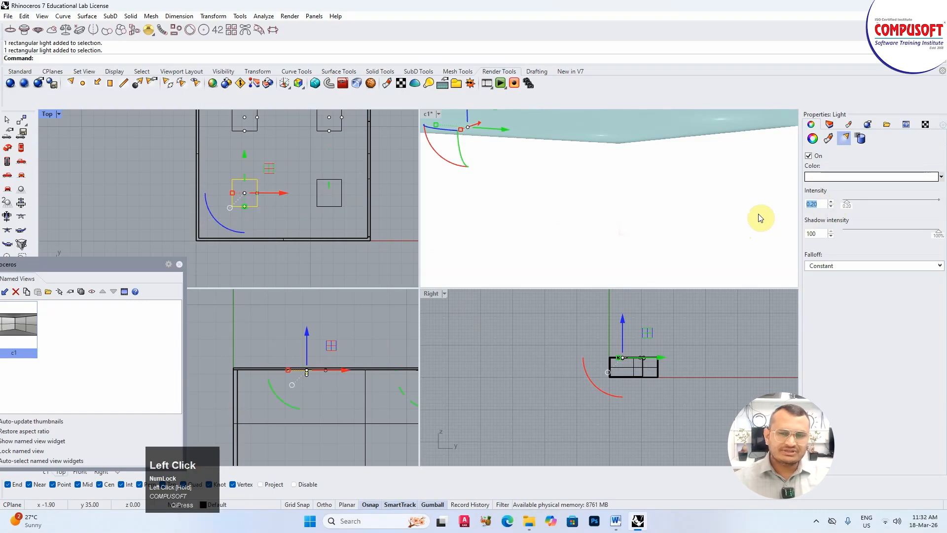
Set the intensity of each of the two rectangular lights nearest the back wall to 0.2
{"action": "scroll", "coordinate": [306, 171], "scroll_direction": "down", "scroll_amount": 2}
{"action": "left_click", "coordinate": [317, 153]}
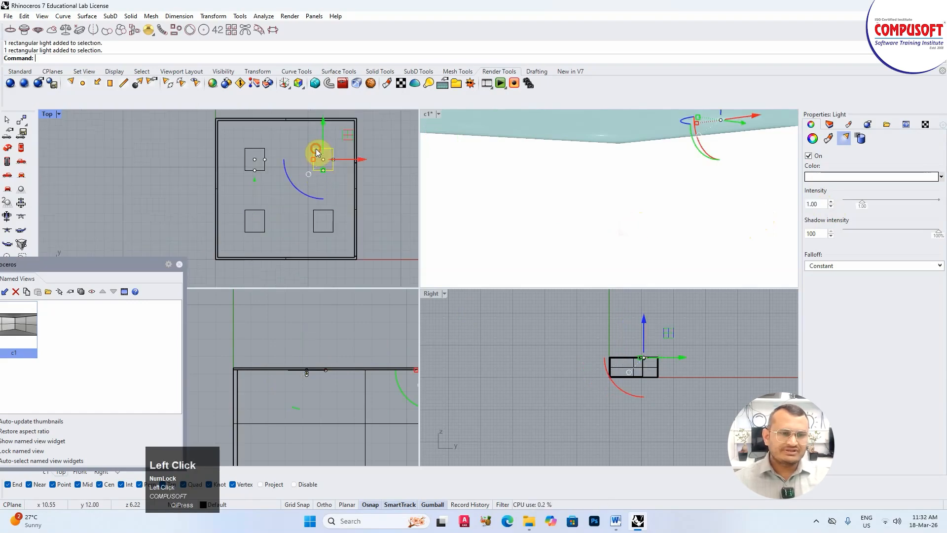
{"action": "double_click", "coordinate": [815, 204]}
{"action": "type", "text": ".2"}
{"action": "key", "text": "Return"}
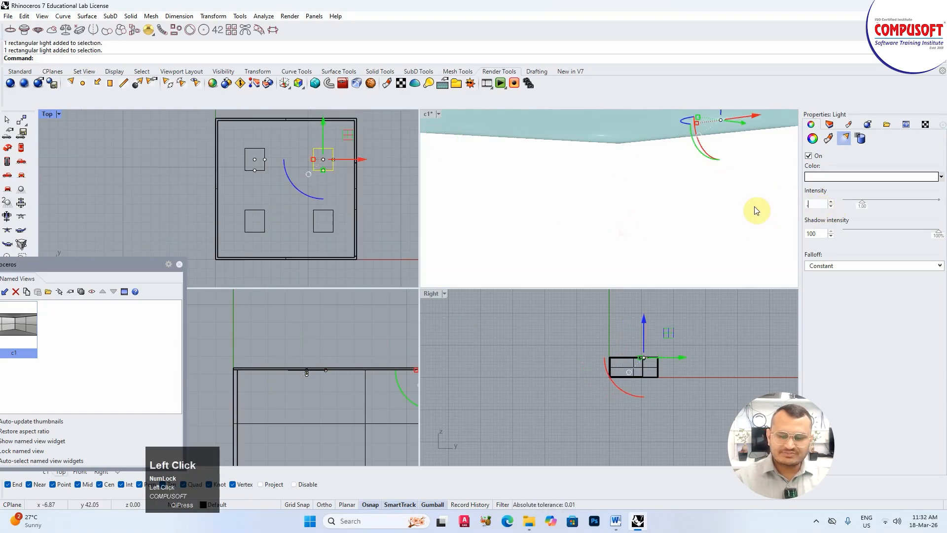
{"action": "left_click", "coordinate": [262, 167]}
{"action": "double_click", "coordinate": [817, 204]}
{"action": "type", "text": ".2"}
{"action": "key", "text": "Return"}
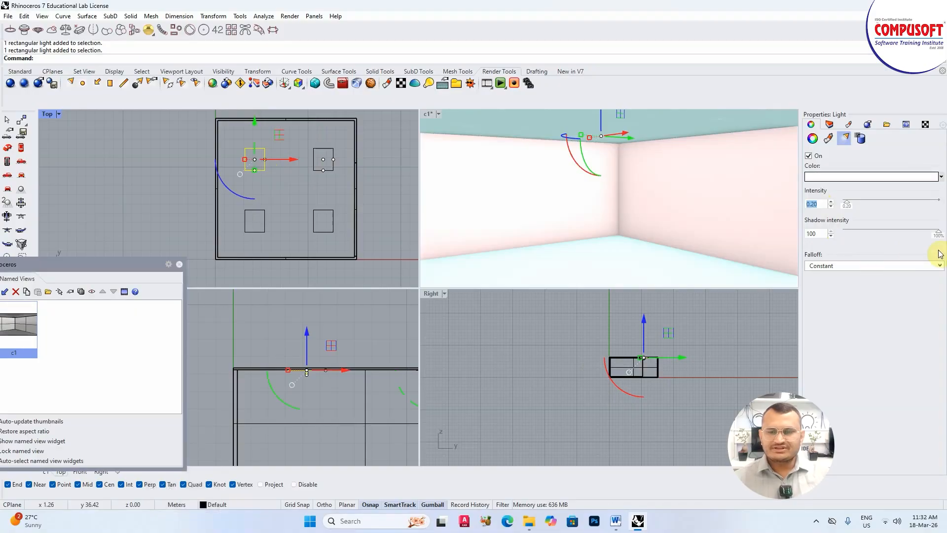
Switch the render quality to Good quality and render the c1 view to completion
{"action": "left_click", "coordinate": [547, 211]}
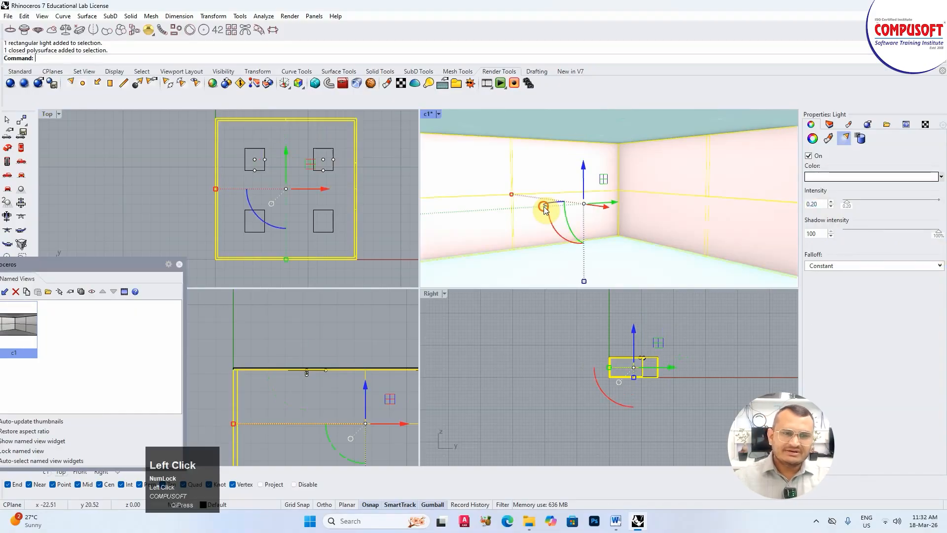
{"action": "left_click", "coordinate": [871, 125]}
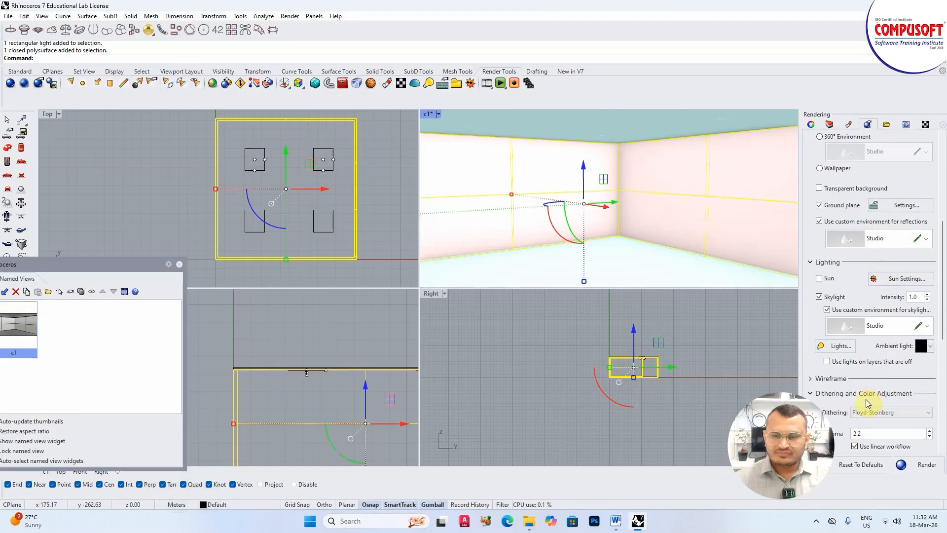
{"action": "scroll", "coordinate": [856, 302], "scroll_direction": "up", "scroll_amount": 4}
{"action": "scroll", "coordinate": [856, 303], "scroll_direction": "up", "scroll_amount": 3}
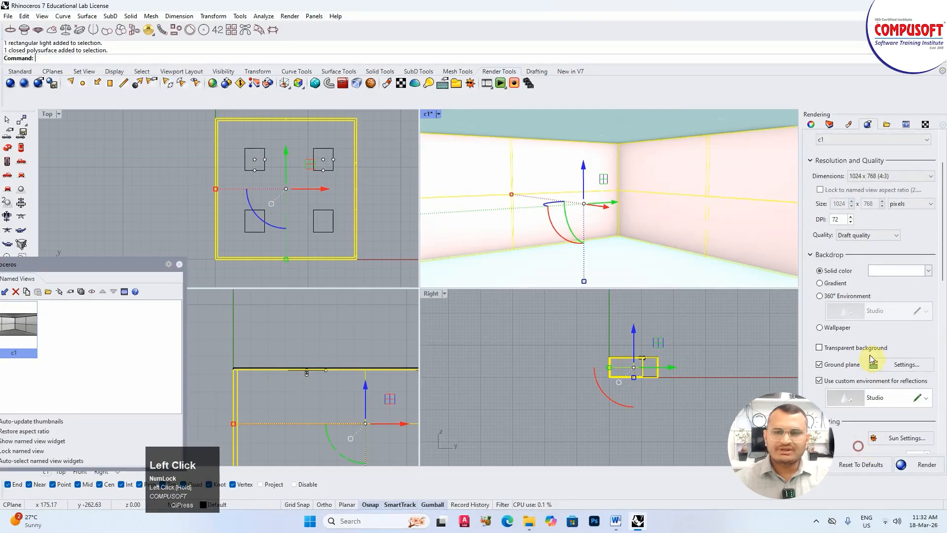
{"action": "left_click", "coordinate": [869, 235]}
{"action": "left_click", "coordinate": [858, 260]}
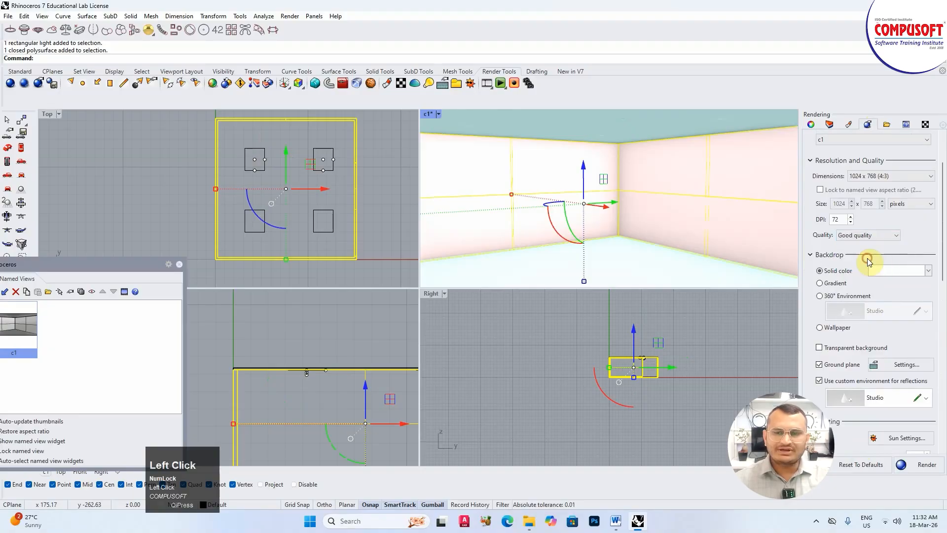
{"action": "left_click", "coordinate": [919, 469]}
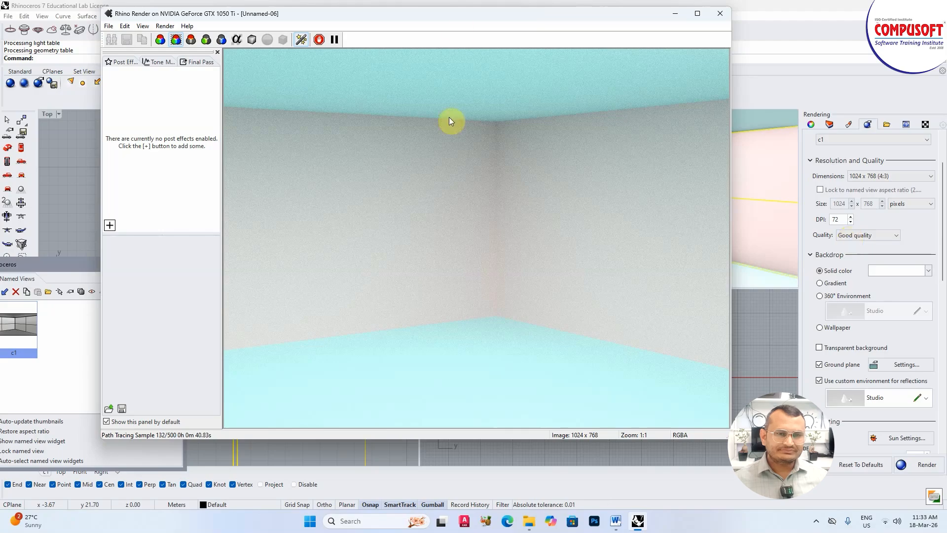
{"action": "left_click_drag", "start_coordinate": [465, 19], "coordinate": [478, 31]}
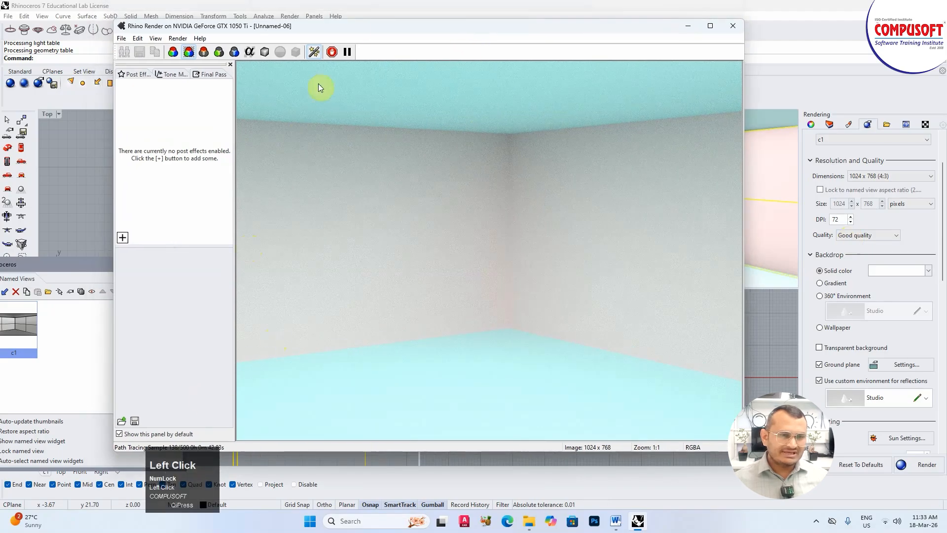
{"action": "left_click_drag", "start_coordinate": [355, 25], "coordinate": [359, 11]}
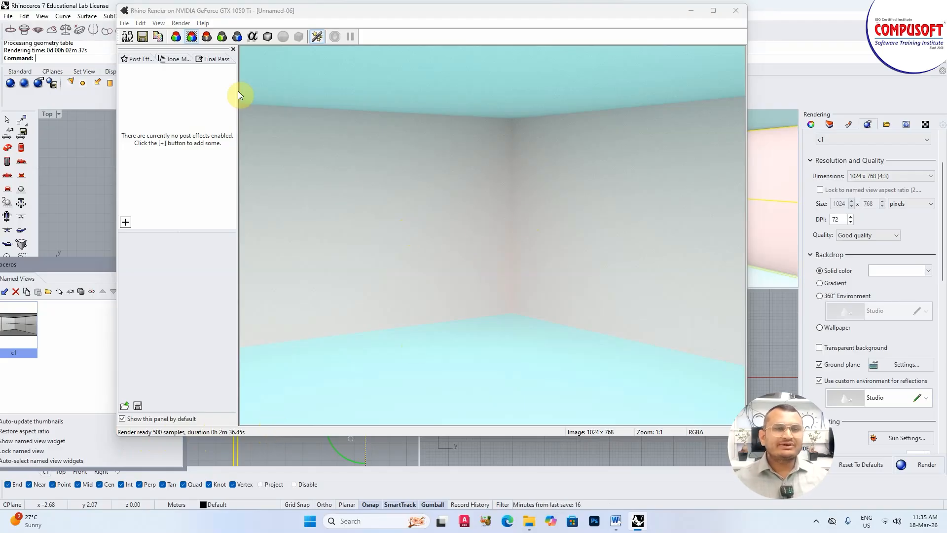
Save the finished render to the Desktop as a JPEG named sw and close the render window
{"action": "left_click", "coordinate": [142, 37]}
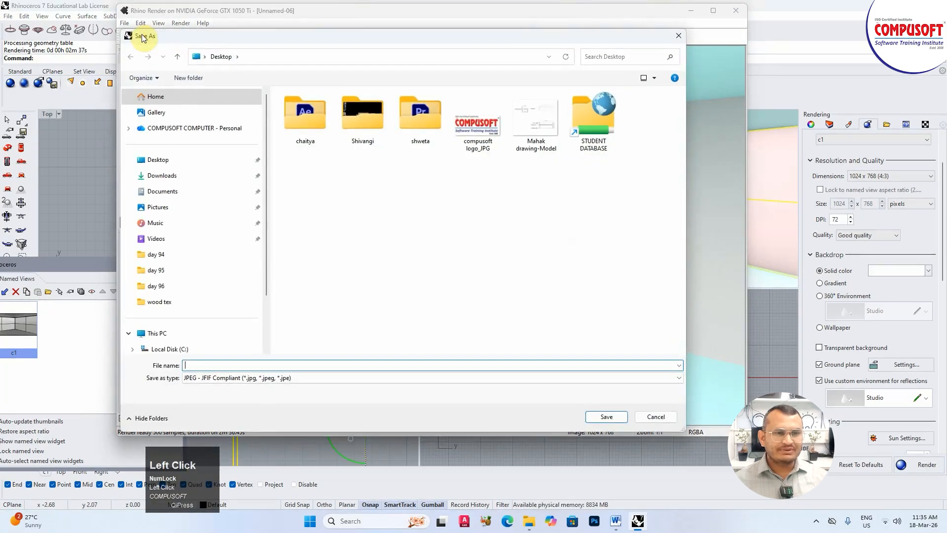
{"action": "left_click", "coordinate": [178, 161]}
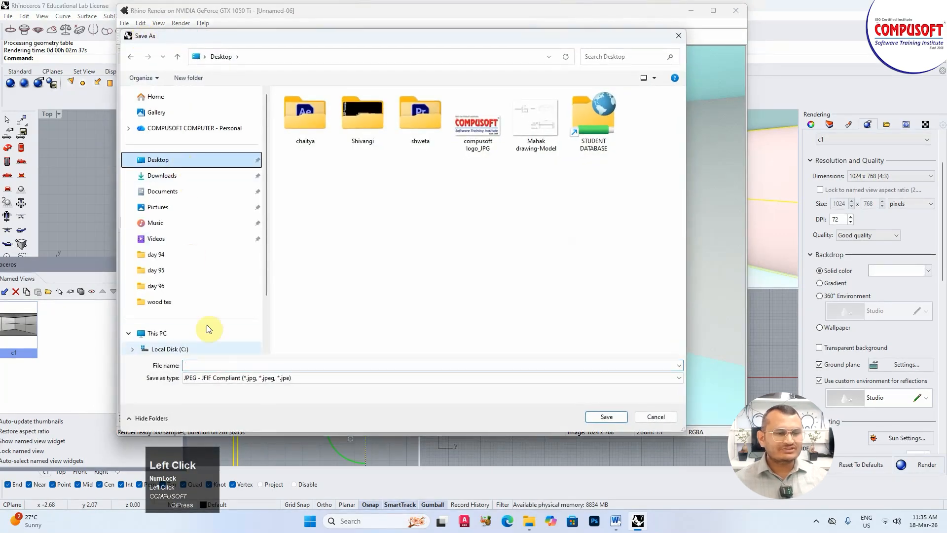
{"action": "left_click", "coordinate": [215, 366]}
{"action": "type", "text": "sw"}
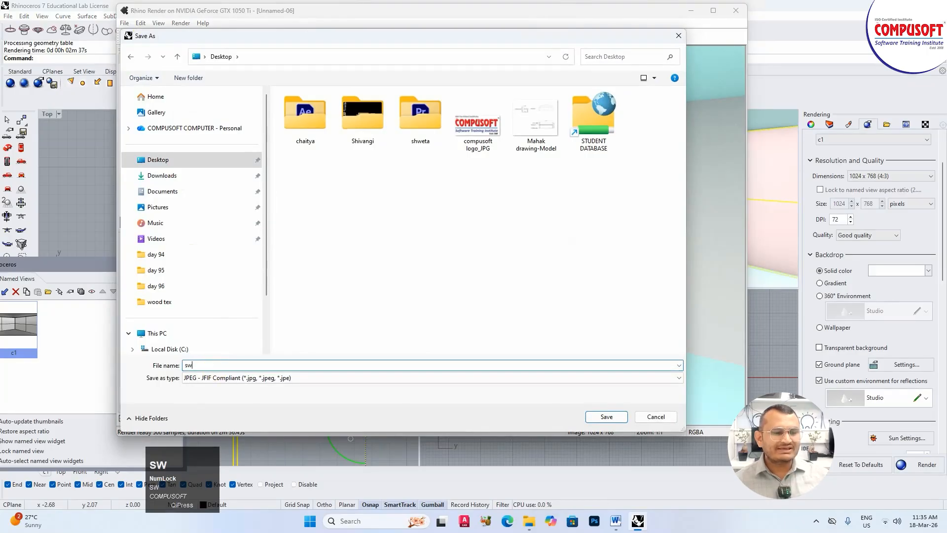
{"action": "left_click", "coordinate": [607, 417]}
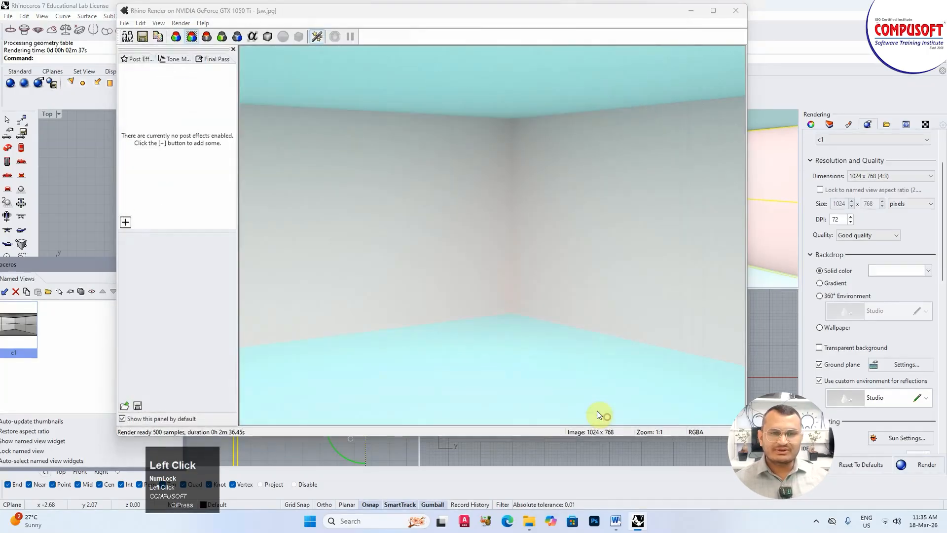
{"action": "left_click", "coordinate": [731, 11]}
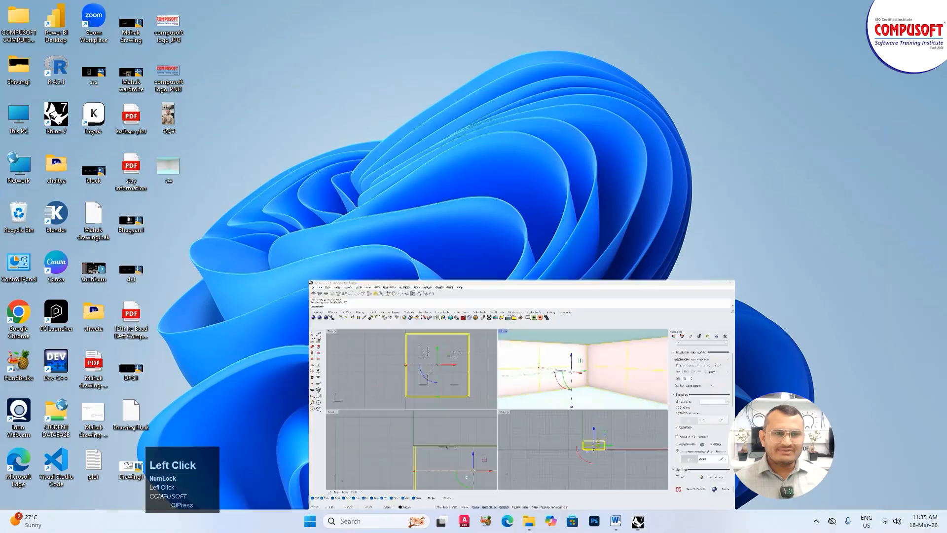
Open the saved sw.jpg render from the desktop to inspect it, return to Rhino and review the render quality options
{"action": "left_click", "coordinate": [864, 15]}
{"action": "left_click", "coordinate": [168, 172]}
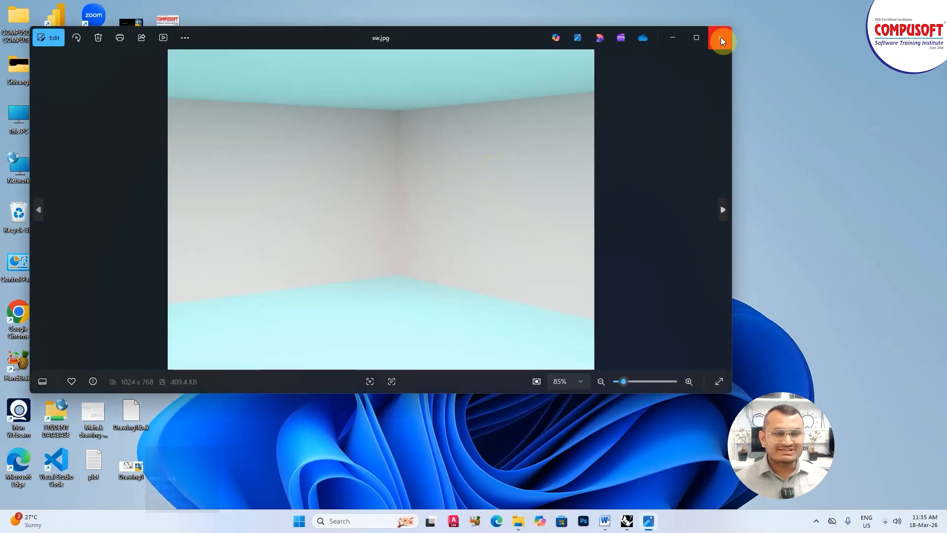
{"action": "left_click", "coordinate": [722, 40]}
{"action": "left_click", "coordinate": [637, 521]}
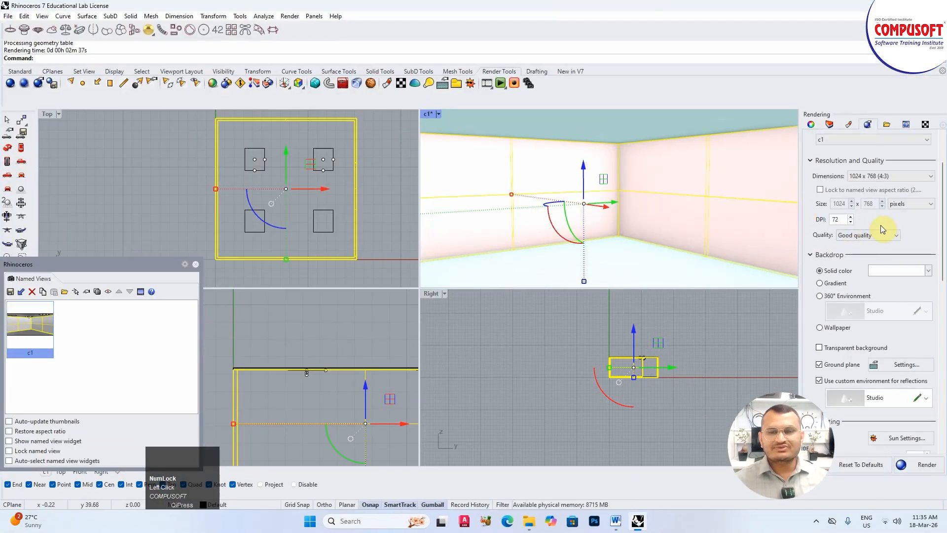
{"action": "left_click", "coordinate": [858, 232]}
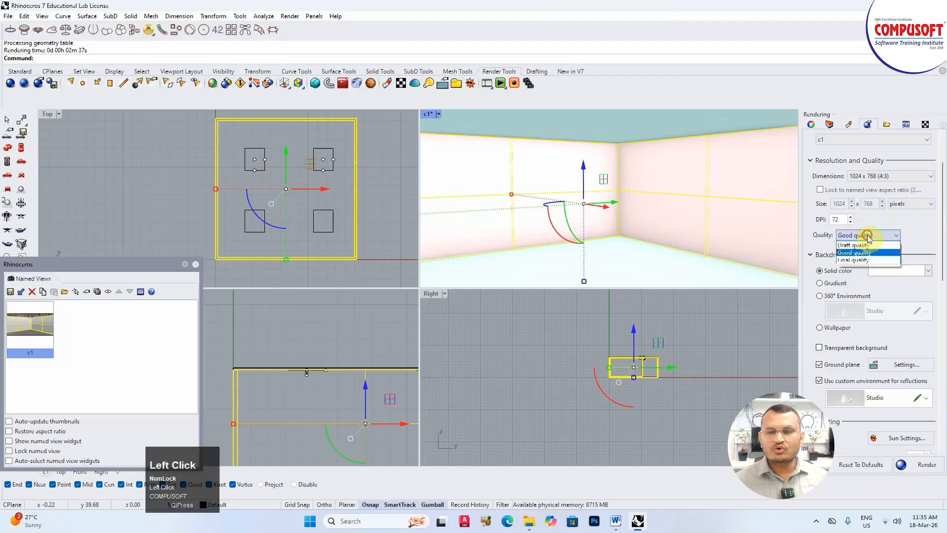
{"action": "left_click", "coordinate": [911, 220]}
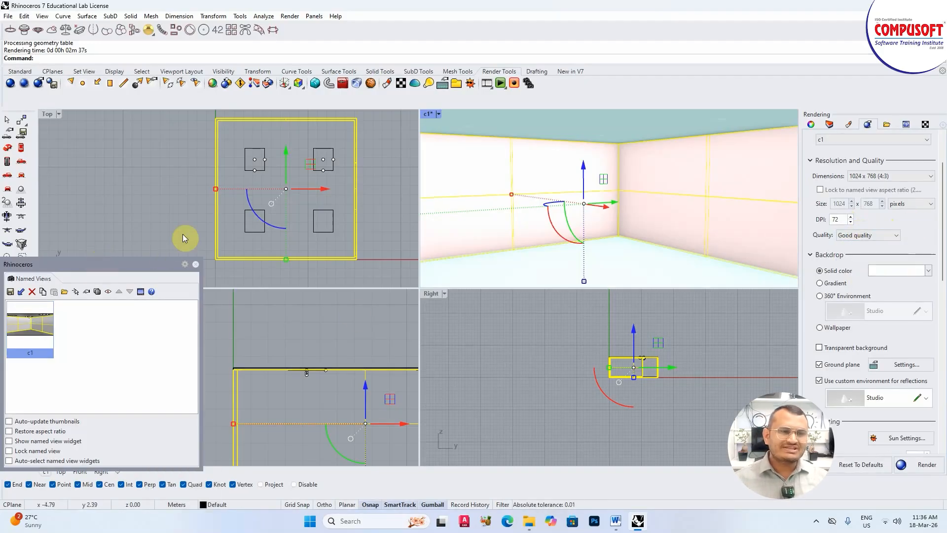
Delete all the rectangular, spot and point lights inside the room
{"action": "left_click", "coordinate": [126, 211]}
{"action": "left_click_drag", "start_coordinate": [236, 123], "coordinate": [340, 244]}
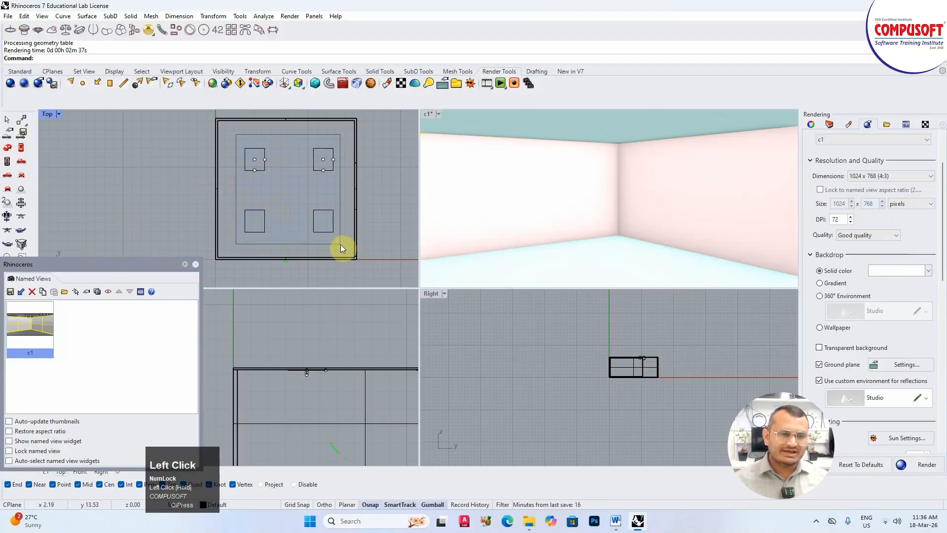
{"action": "key", "text": "Delete"}
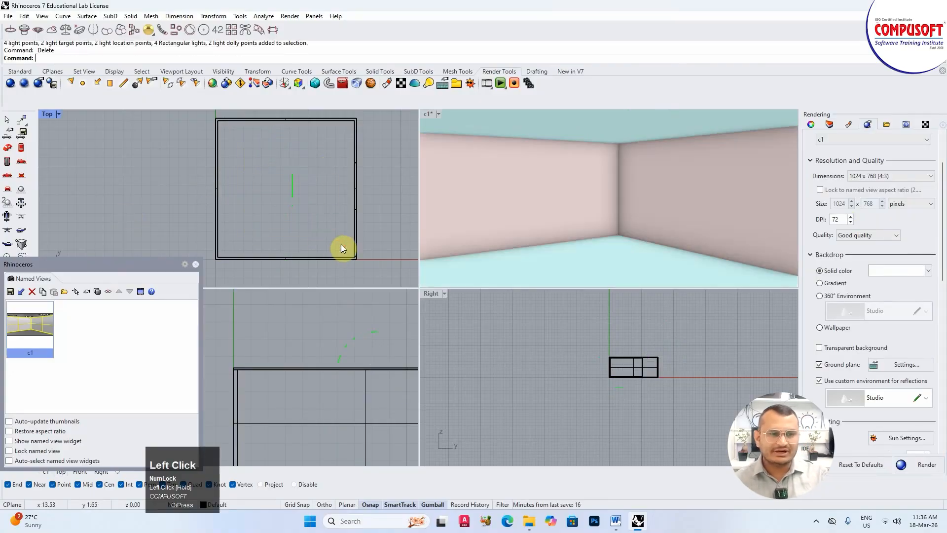
Add a horizontal linear light near the room's back wall and raise it to just below the ceiling
{"action": "left_click", "coordinate": [123, 85]}
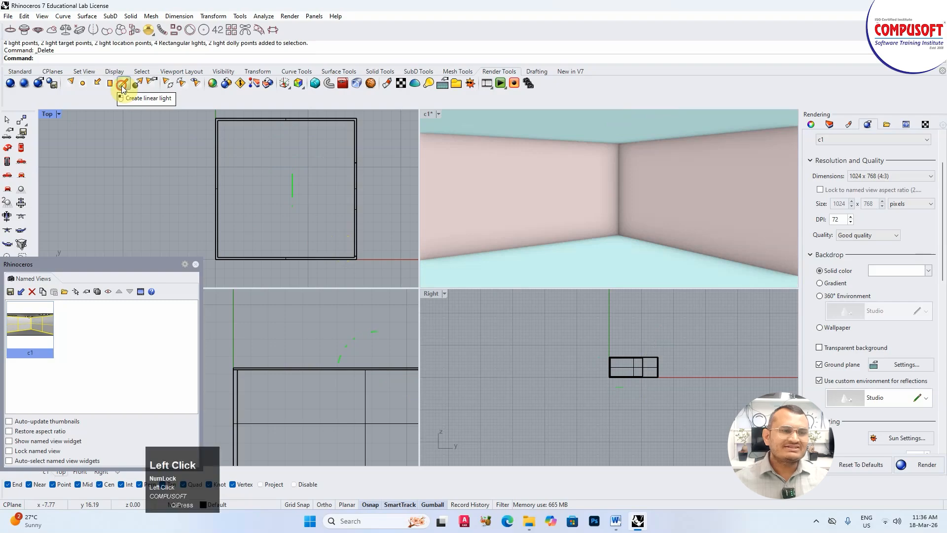
{"action": "left_click", "coordinate": [245, 147]}
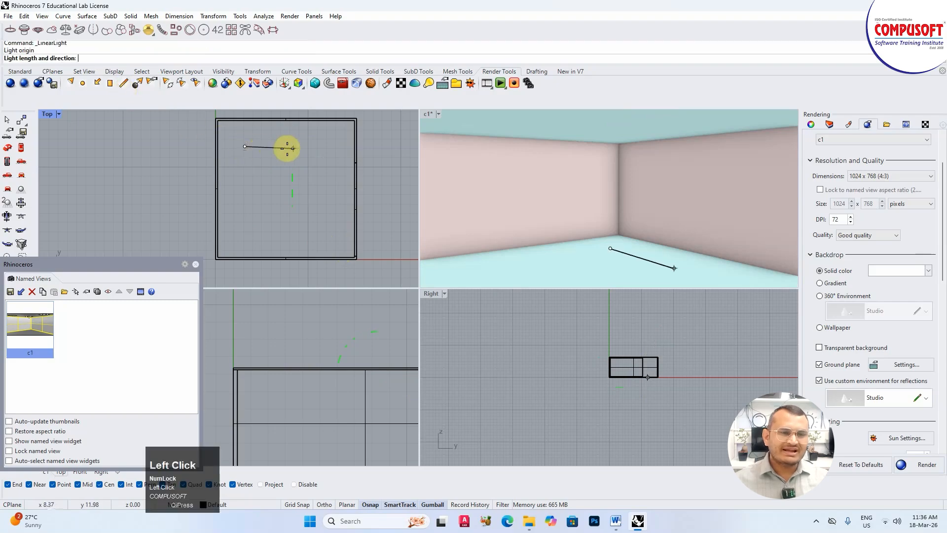
{"action": "left_click", "coordinate": [328, 147]}
{"action": "left_click", "coordinate": [328, 147]}
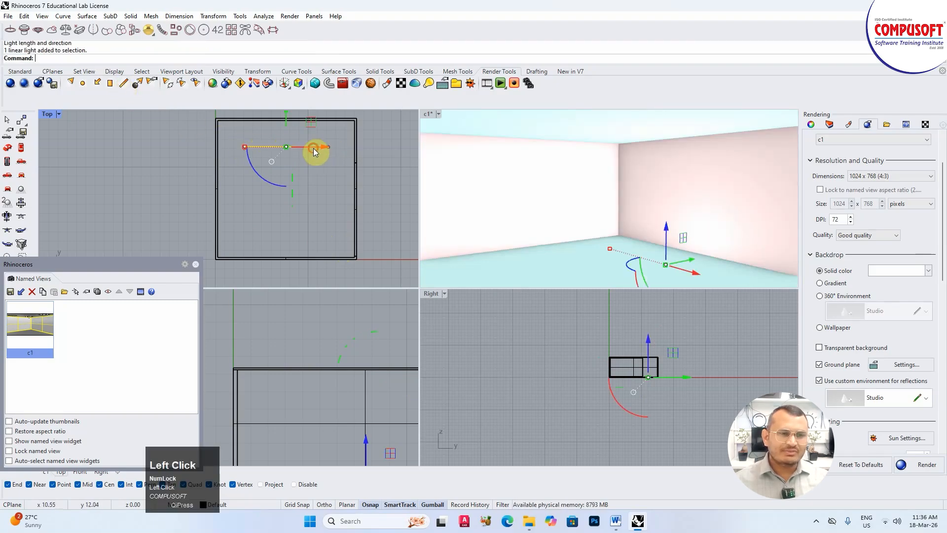
{"action": "scroll", "coordinate": [267, 350], "scroll_direction": "down", "scroll_amount": 4}
{"action": "scroll", "coordinate": [285, 367], "scroll_direction": "up", "scroll_amount": 3}
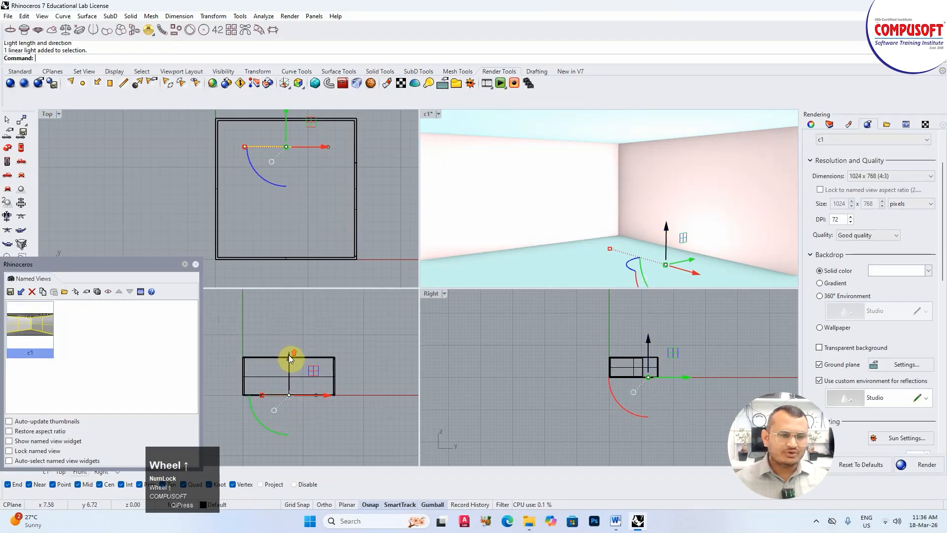
{"action": "left_click_drag", "start_coordinate": [289, 355], "coordinate": [294, 325]}
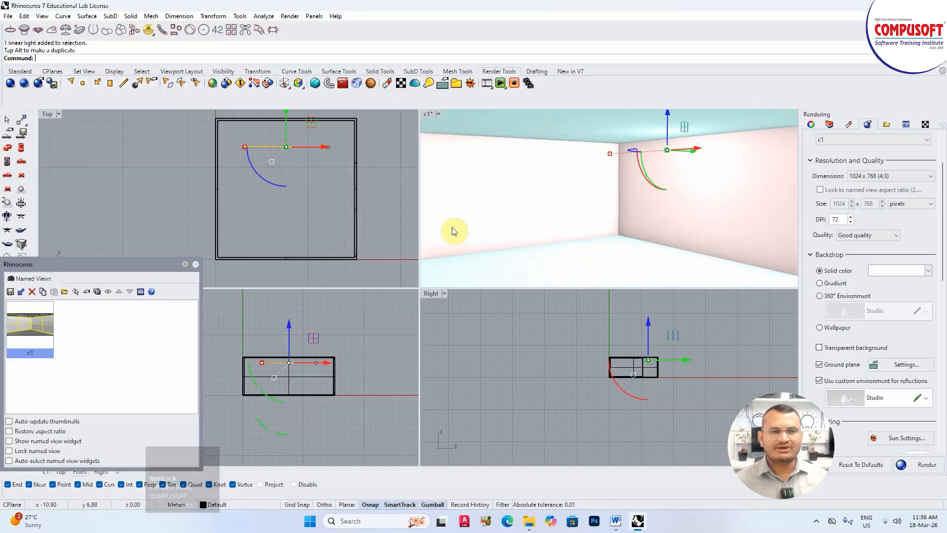
Delete the linear light from the room
{"action": "left_click", "coordinate": [487, 188]}
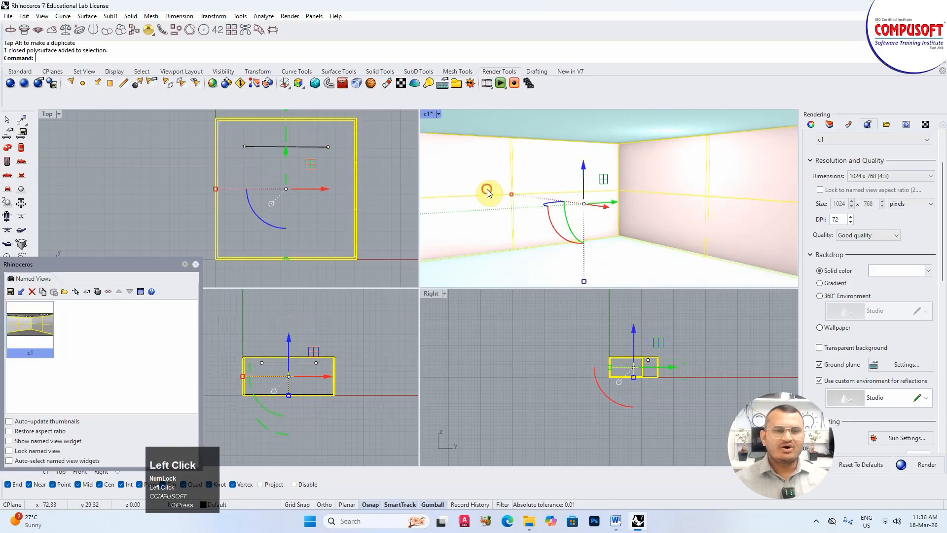
{"action": "left_click", "coordinate": [257, 146]}
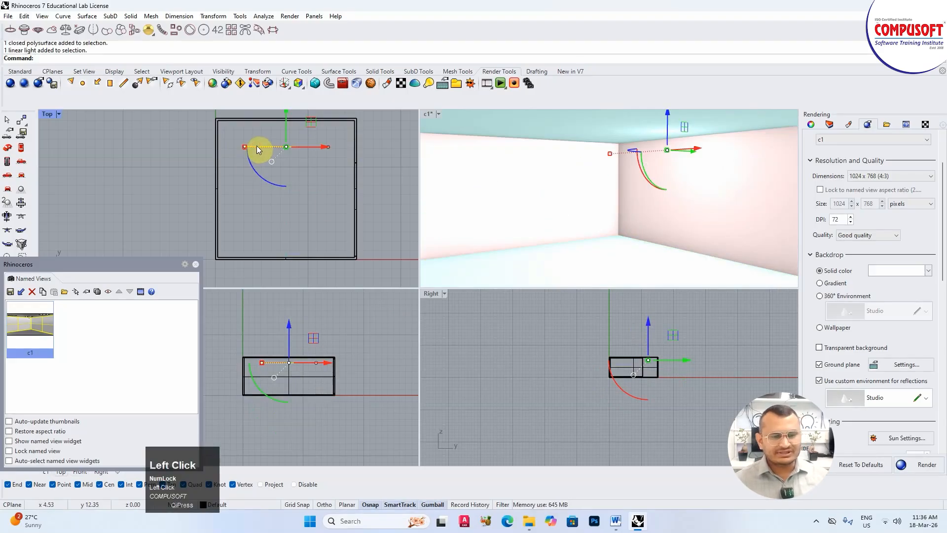
{"action": "key", "text": "End"}
{"action": "key", "text": "Delete"}
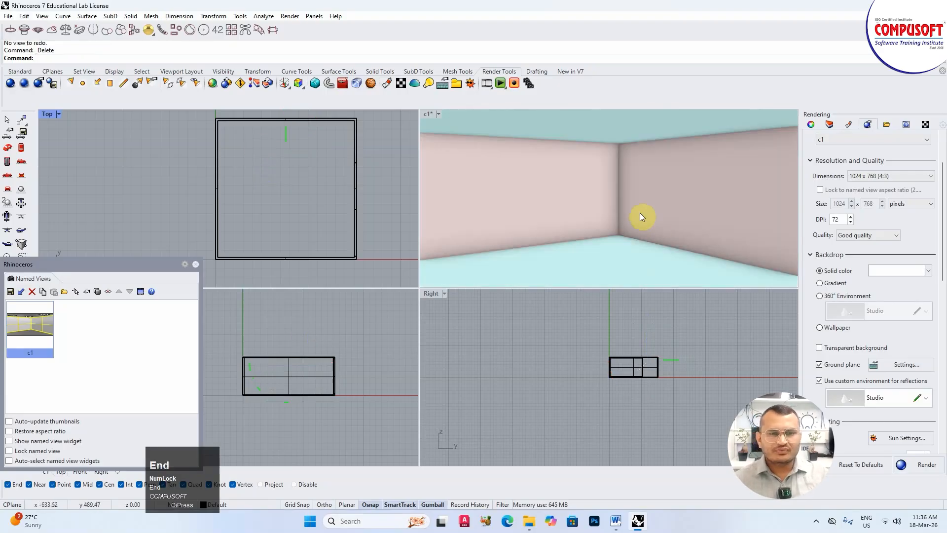
Maximize the c1 viewport and frame the room's exterior at an angle that shows the roof and the front opening
{"action": "scroll", "coordinate": [636, 213], "scroll_direction": "down", "scroll_amount": 5}
{"action": "right_click_drag", "start_coordinate": [557, 199], "coordinate": [567, 237]}
{"action": "scroll", "coordinate": [565, 209], "scroll_direction": "down", "scroll_amount": 5}
{"action": "right_click", "coordinate": [569, 242]}
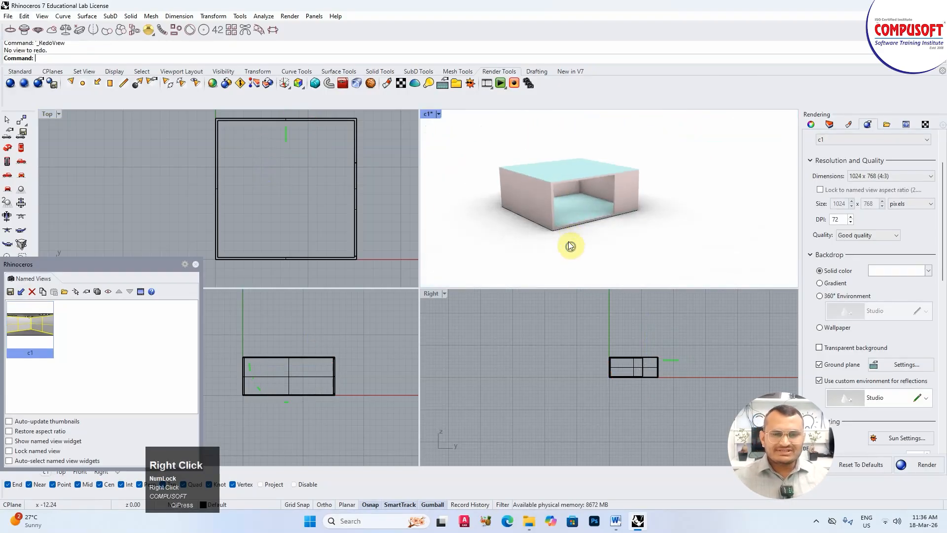
{"action": "scroll", "coordinate": [575, 207], "scroll_direction": "up", "scroll_amount": 3}
{"action": "double_click", "coordinate": [427, 114]}
{"action": "scroll", "coordinate": [632, 272], "scroll_direction": "down", "scroll_amount": 4}
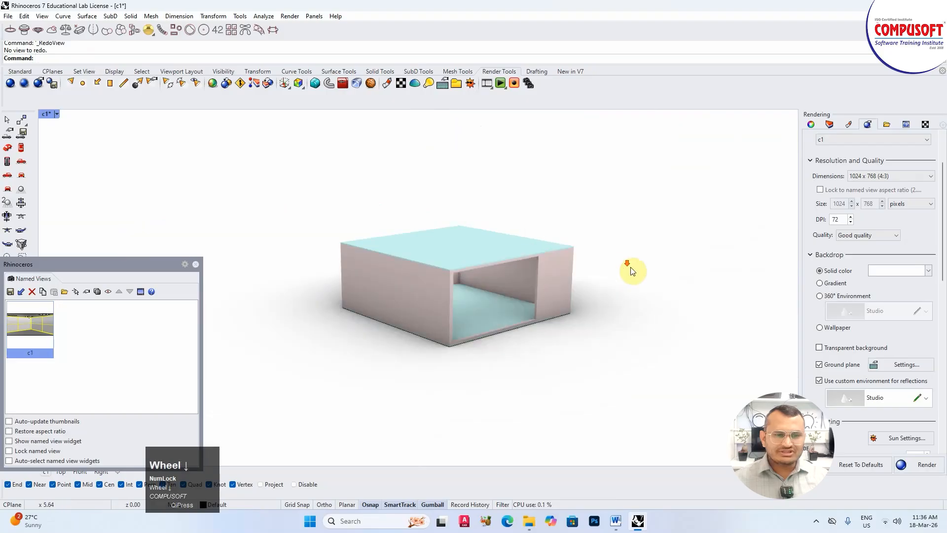
{"action": "right_click_drag", "start_coordinate": [632, 271], "coordinate": [490, 268]}
{"action": "scroll", "coordinate": [490, 270], "scroll_direction": "up", "scroll_amount": 5}
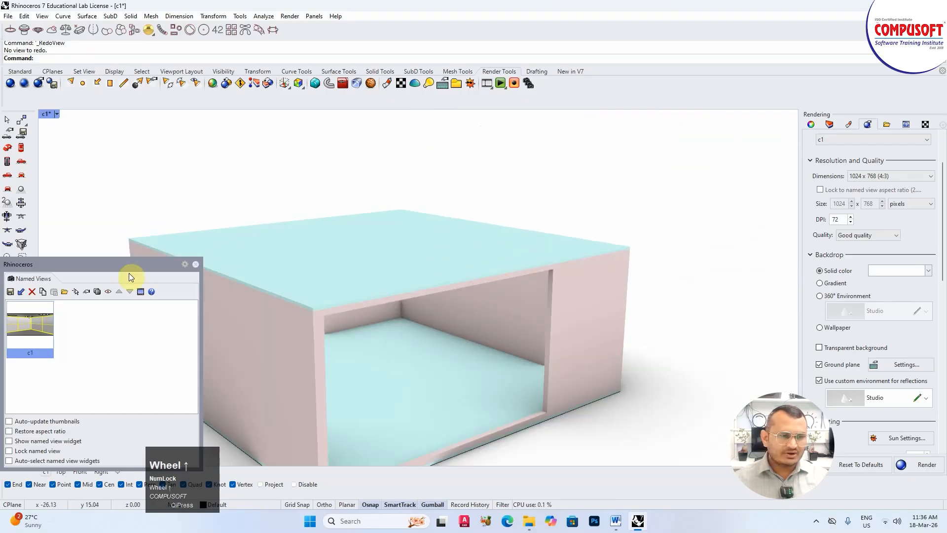
Save the current exterior view as a named view called c2
{"action": "left_click_drag", "start_coordinate": [126, 264], "coordinate": [165, 160]}
{"action": "left_click", "coordinate": [47, 188]}
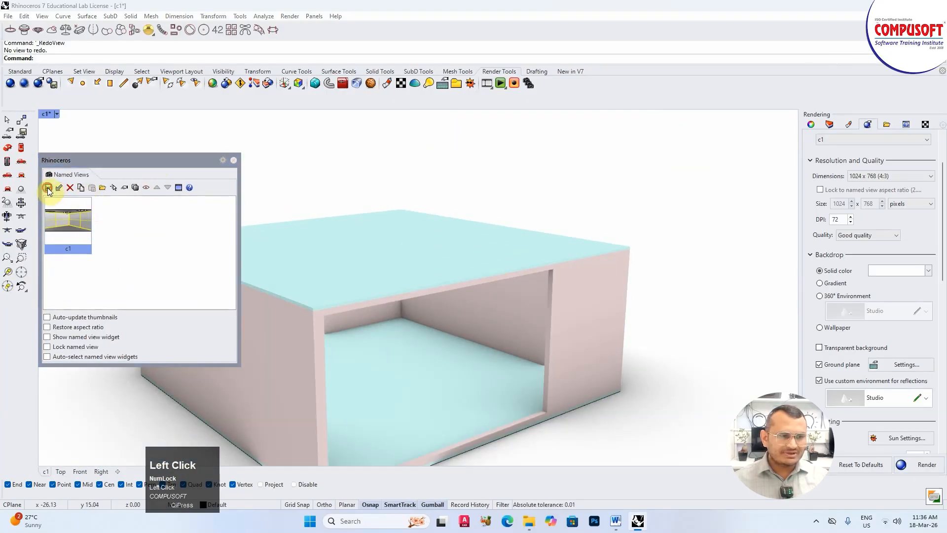
{"action": "type", "text": "c"}
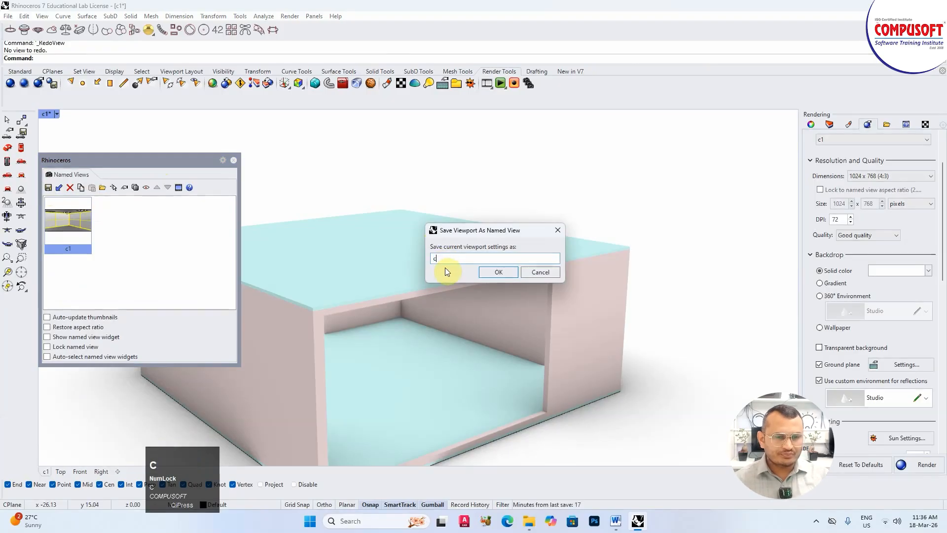
{"action": "type", "text": "2"}
{"action": "left_click", "coordinate": [497, 275]}
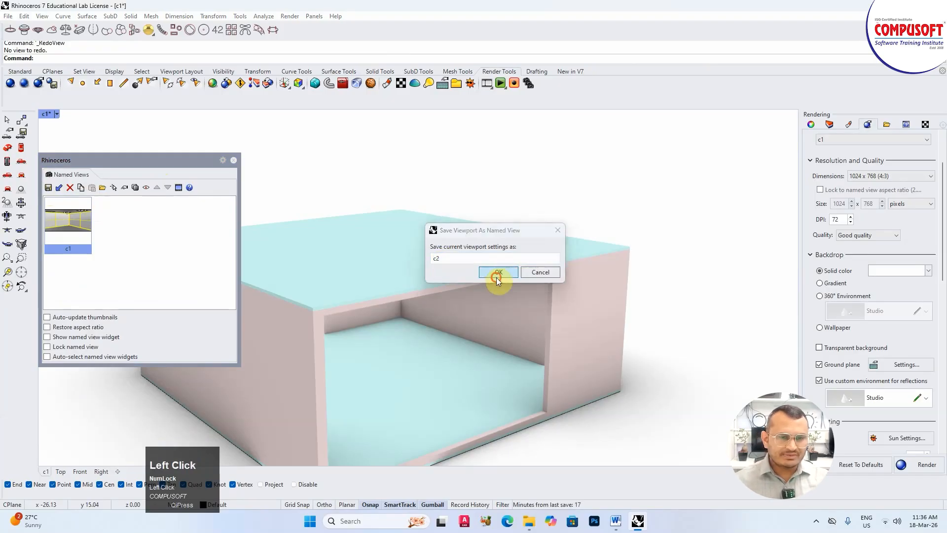
Restore the named views c1 and c2 in turn to compare them, ending on c2, and close the named views window
{"action": "double_click", "coordinate": [66, 210]}
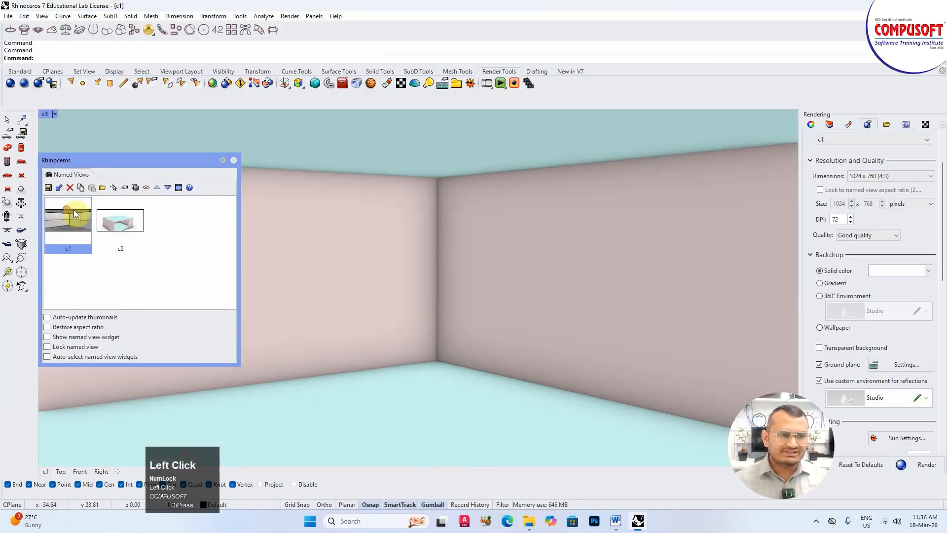
{"action": "double_click", "coordinate": [120, 223]}
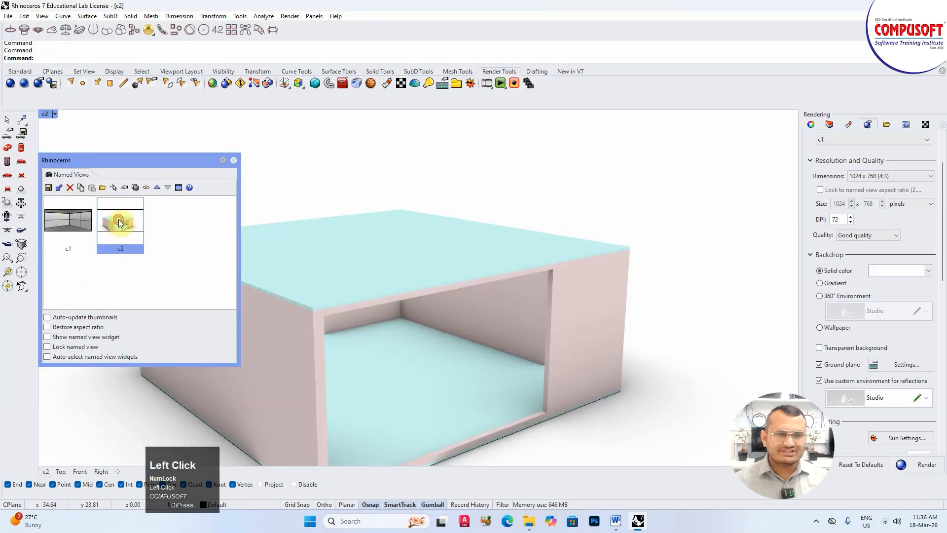
{"action": "left_click", "coordinate": [234, 161]}
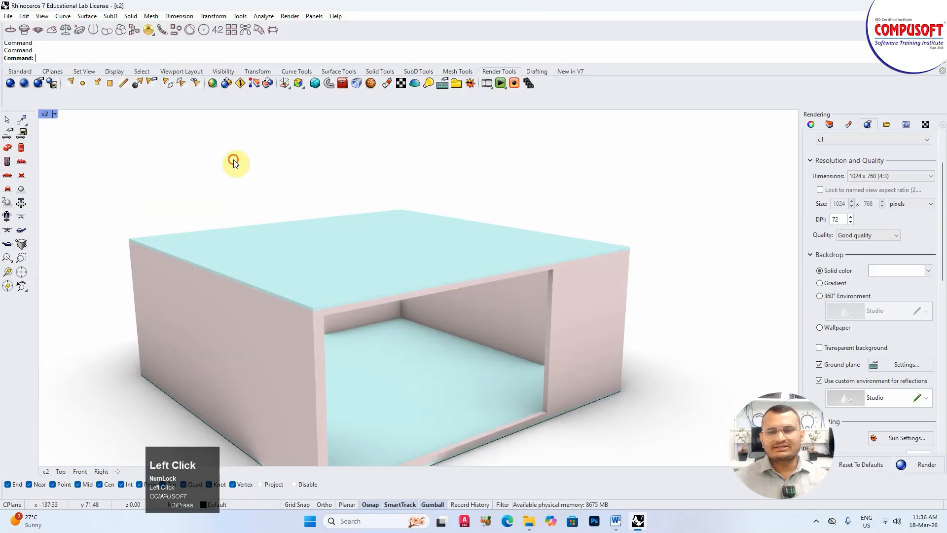
Set the render quality to Draft quality and the solid backdrop color to the light pinkish grey #E0DADA
{"action": "left_click", "coordinate": [867, 236]}
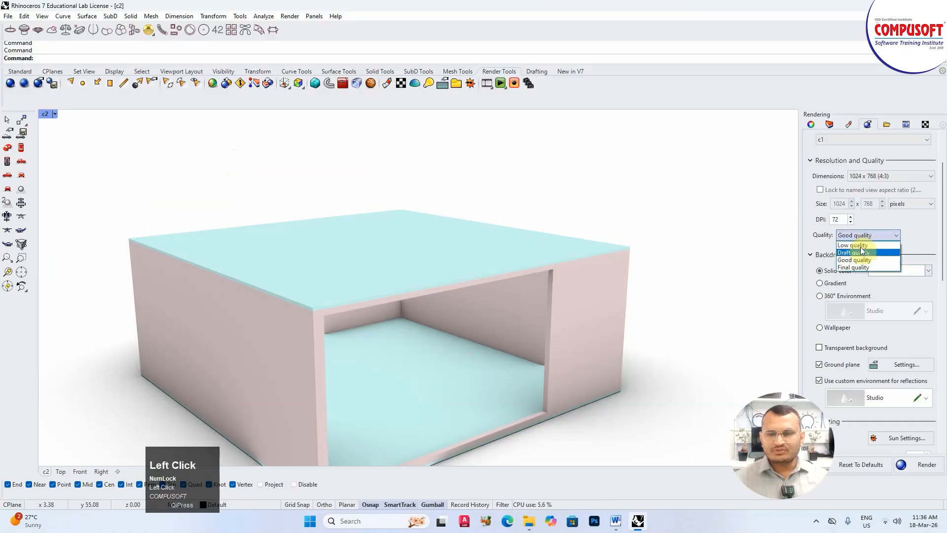
{"action": "left_click", "coordinate": [856, 252]}
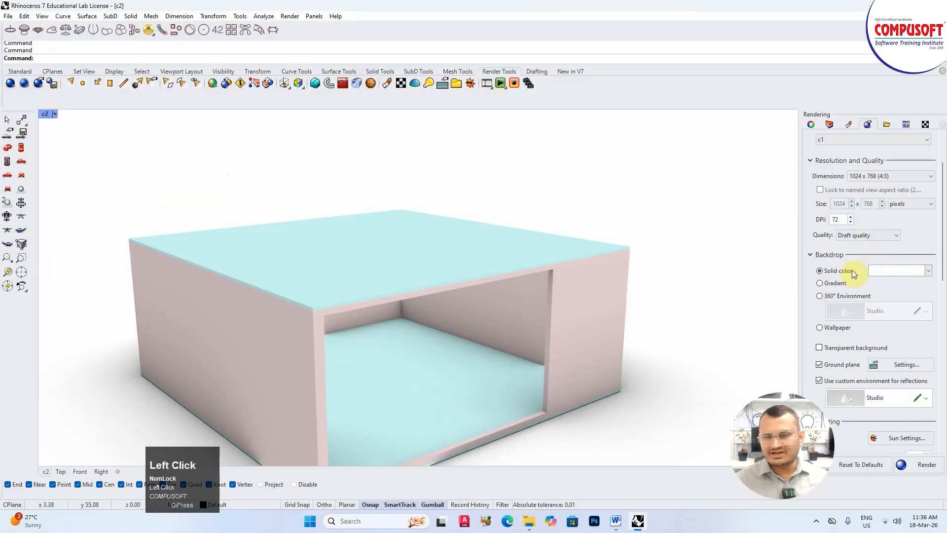
{"action": "left_click", "coordinate": [880, 274]}
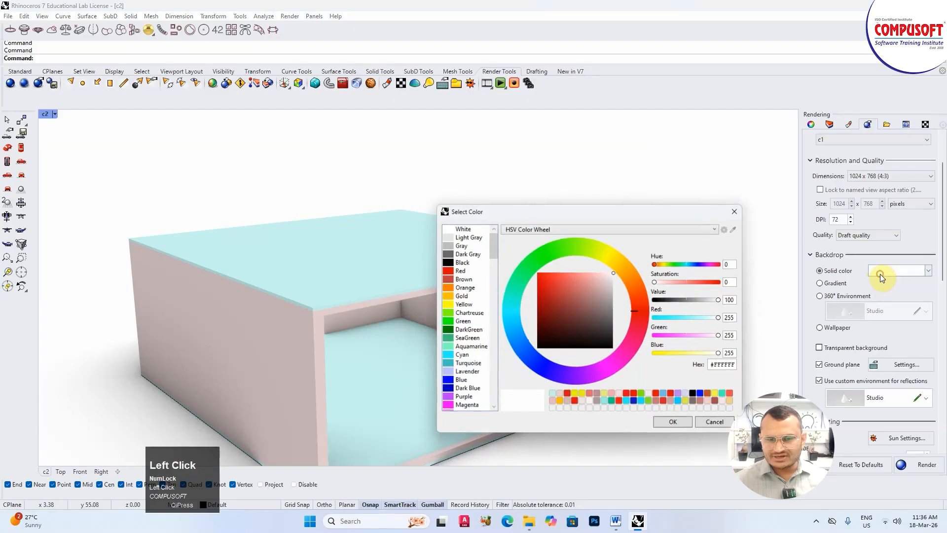
{"action": "left_click", "coordinate": [602, 288]}
{"action": "left_click_drag", "start_coordinate": [602, 287], "coordinate": [611, 282]}
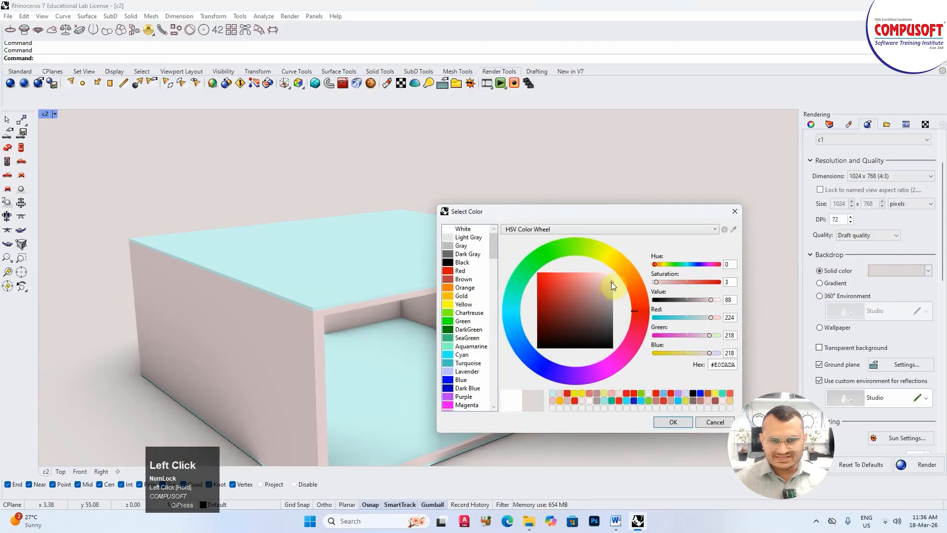
{"action": "left_click", "coordinate": [685, 422]}
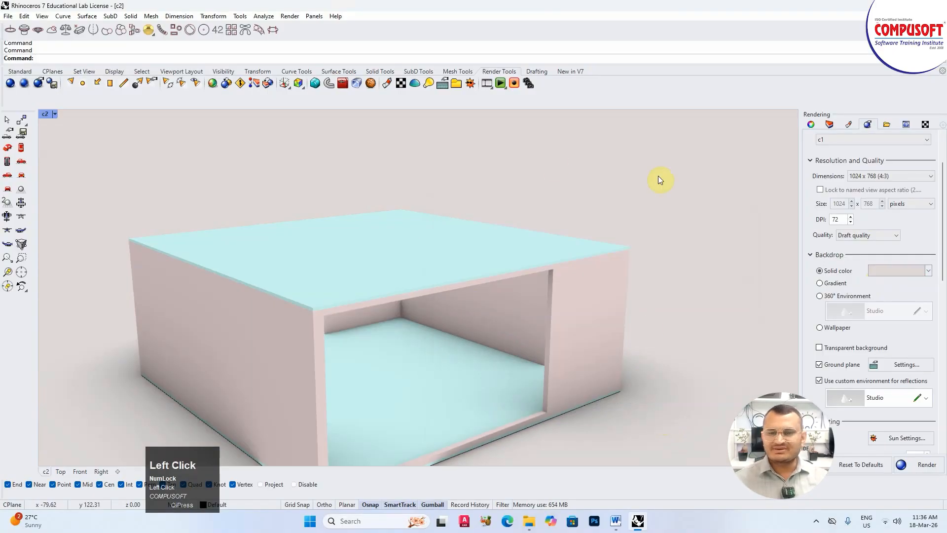
Set the render source to Named View with c2 as the view, after trying Current Viewport
{"action": "scroll", "coordinate": [902, 231], "scroll_direction": "up", "scroll_amount": 2}
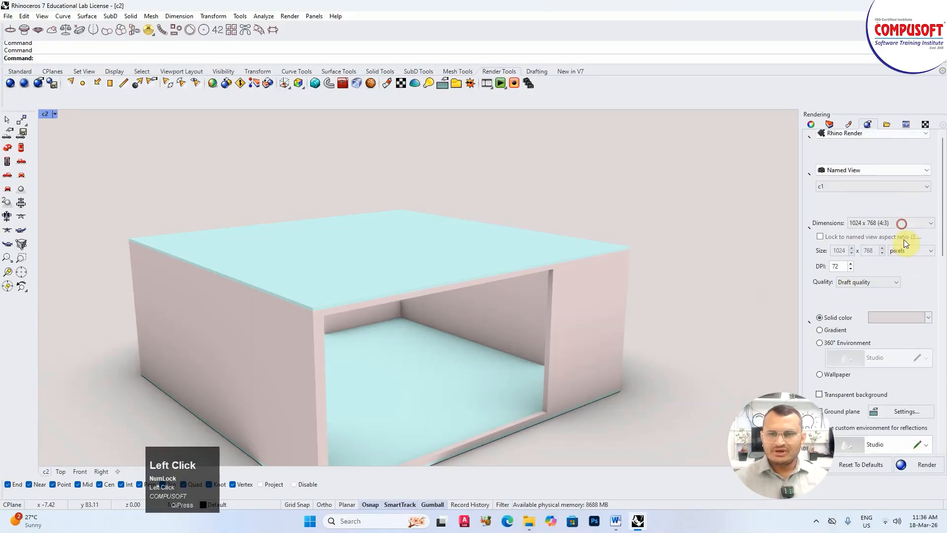
{"action": "left_click", "coordinate": [918, 340]}
{"action": "left_click", "coordinate": [839, 192]}
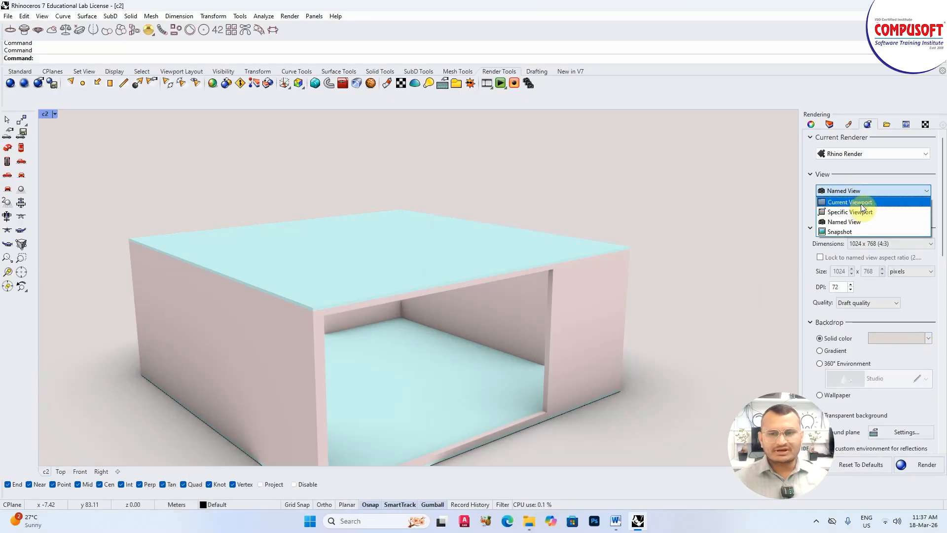
{"action": "left_click", "coordinate": [861, 204]}
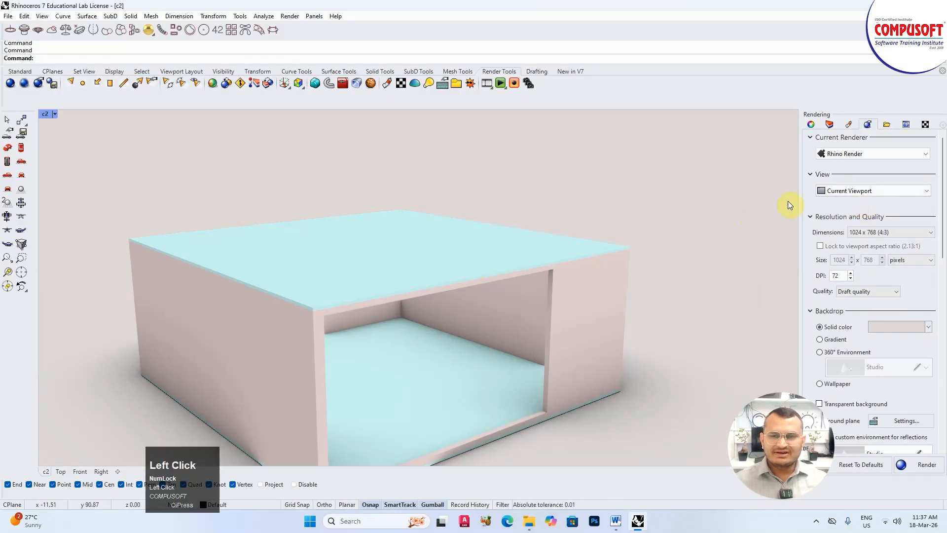
{"action": "left_click", "coordinate": [850, 190]}
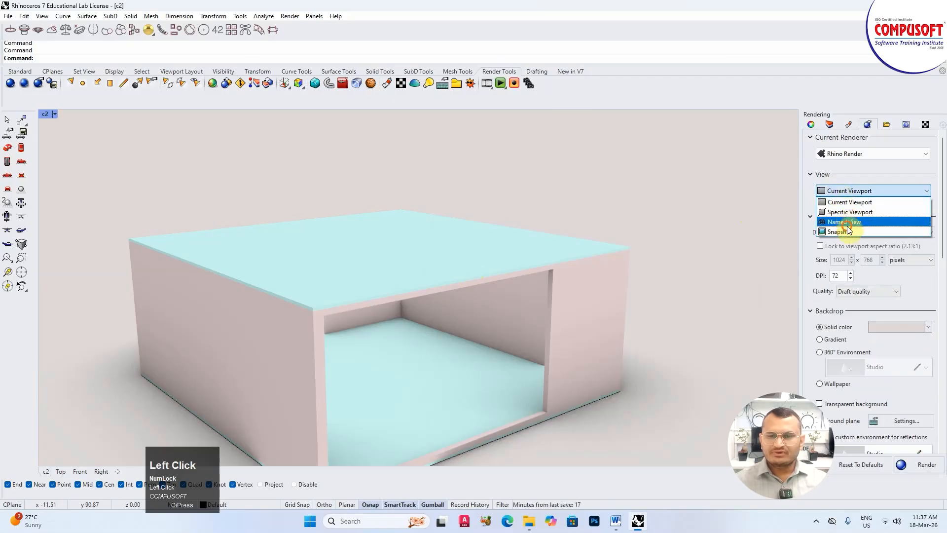
{"action": "left_click", "coordinate": [847, 223]}
{"action": "left_click", "coordinate": [850, 211]}
{"action": "left_click", "coordinate": [842, 220]}
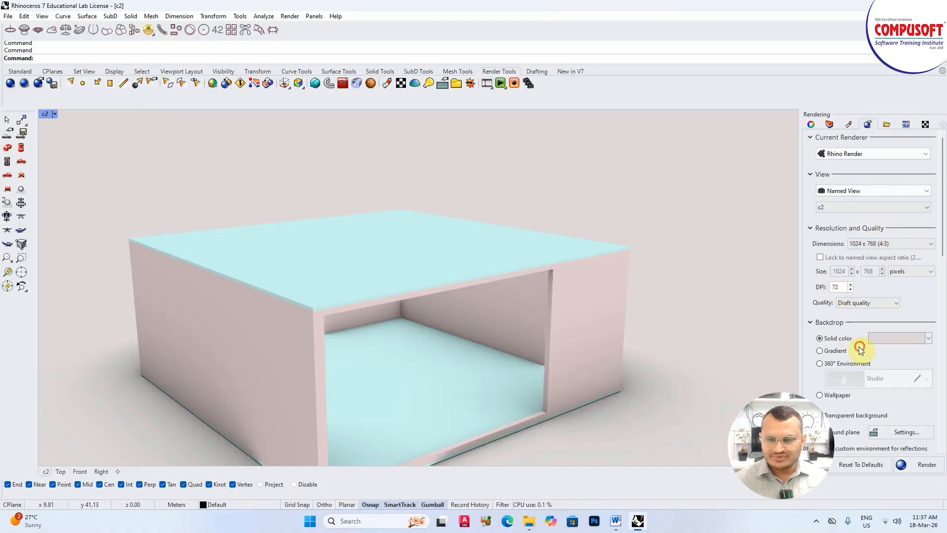
Turn on the sun in the render lighting, toggling it off and on to compare its effect
{"action": "left_click_drag", "start_coordinate": [860, 348], "coordinate": [861, 220]}
{"action": "left_click", "coordinate": [821, 303]}
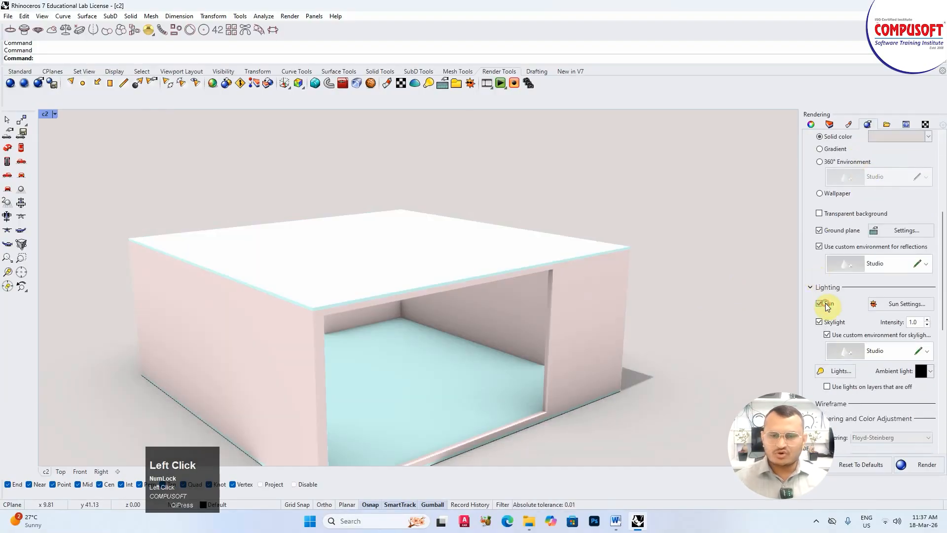
{"action": "left_click", "coordinate": [827, 304]}
{"action": "left_click", "coordinate": [827, 305]}
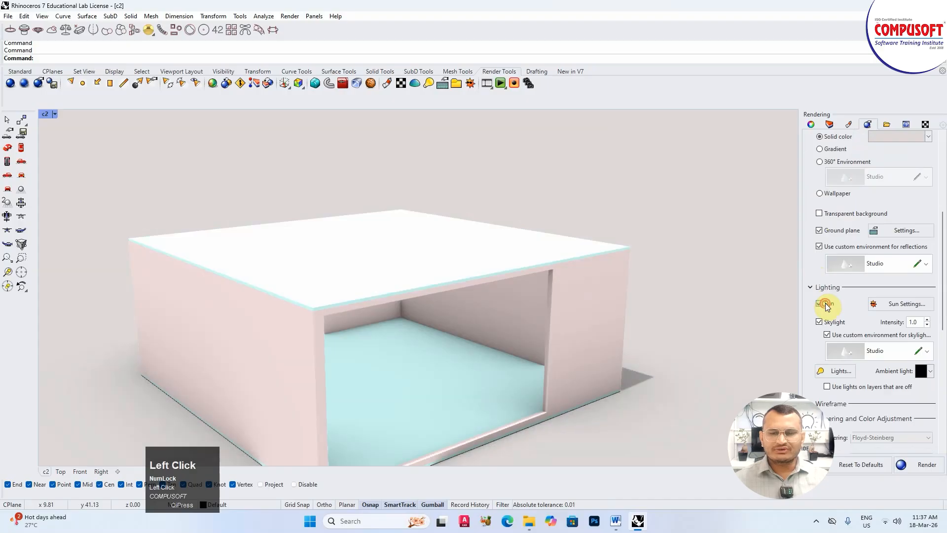
Switch the sun to manual control, set its azimuth to about 225.9° and lower its altitude to lengthen the building's shadow
{"action": "scroll", "coordinate": [621, 235], "scroll_direction": "up", "scroll_amount": 2}
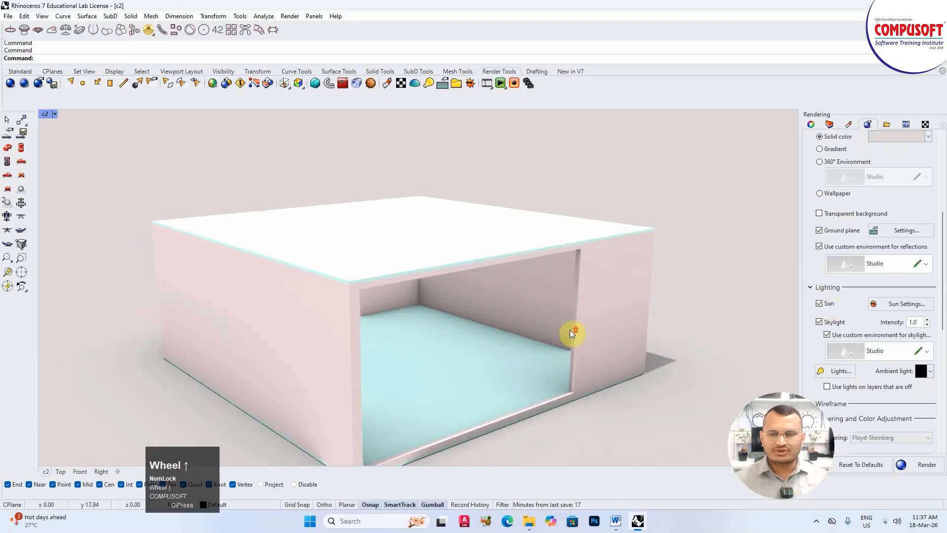
{"action": "scroll", "coordinate": [675, 279], "scroll_direction": "down", "scroll_amount": 2}
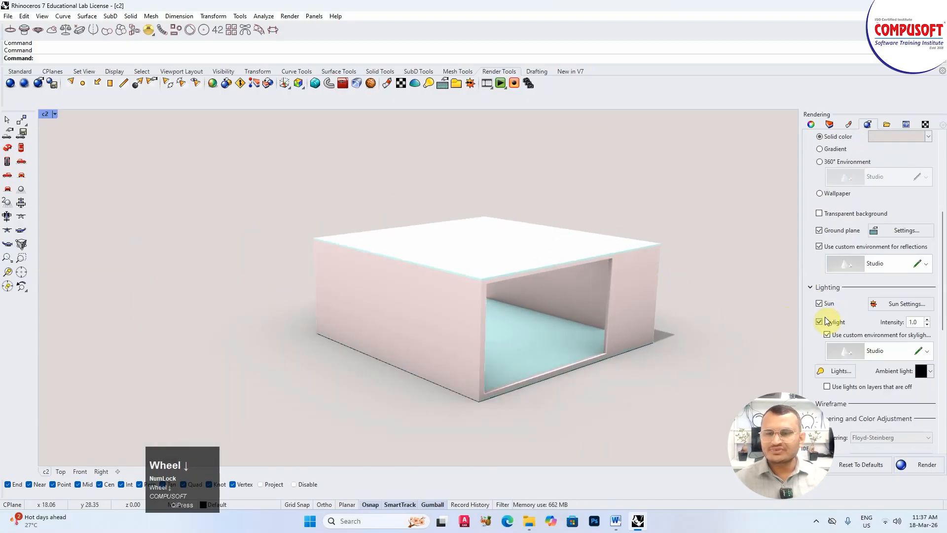
{"action": "left_click", "coordinate": [906, 305]}
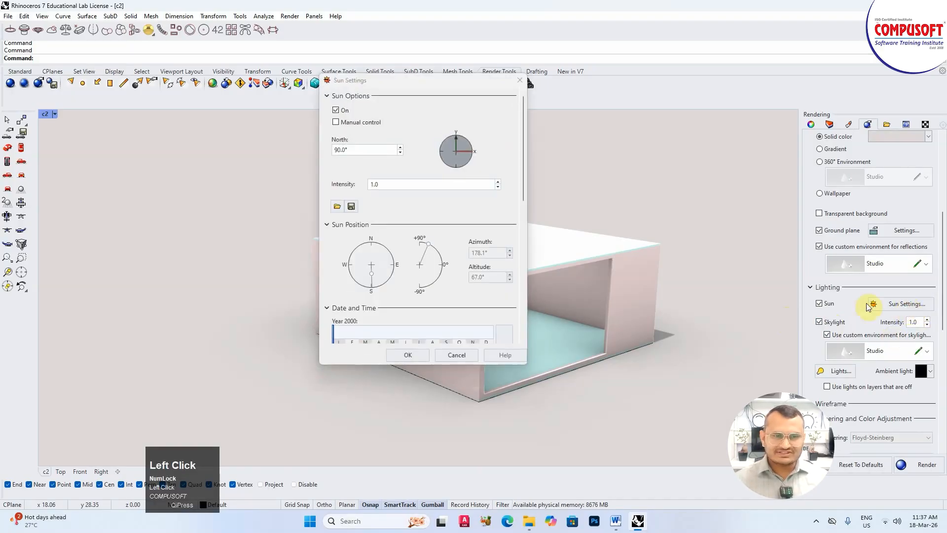
{"action": "left_click_drag", "start_coordinate": [460, 74], "coordinate": [213, 69]}
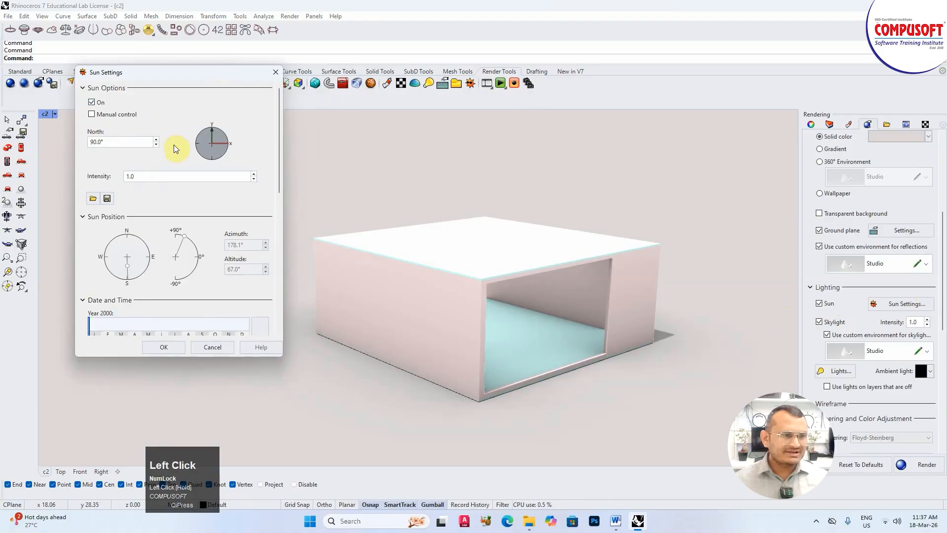
{"action": "left_click", "coordinate": [91, 115]}
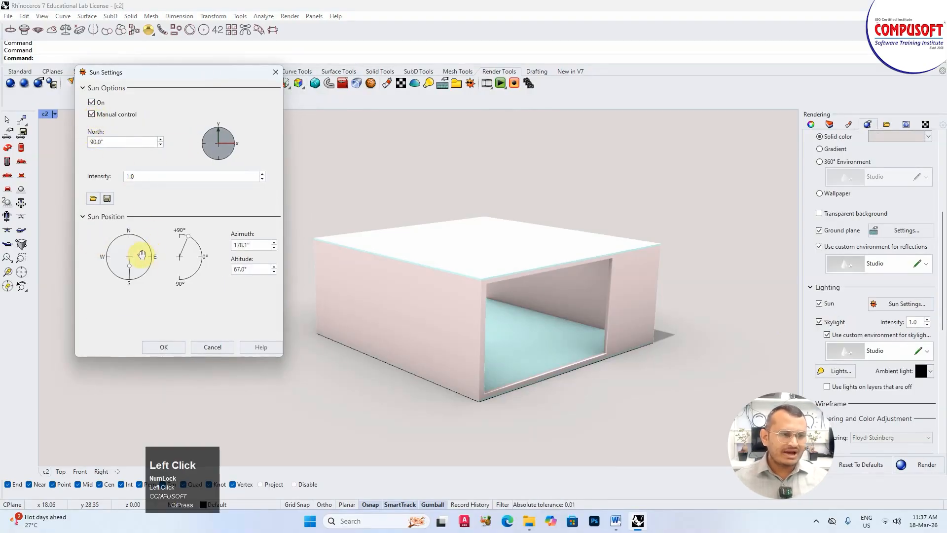
{"action": "mouse_move", "coordinate": [129, 262]}
{"action": "left_mouse_down"}
{"action": "mouse_move", "coordinate": [150, 265]}
{"action": "mouse_move", "coordinate": [98, 292]}
{"action": "left_mouse_up"}
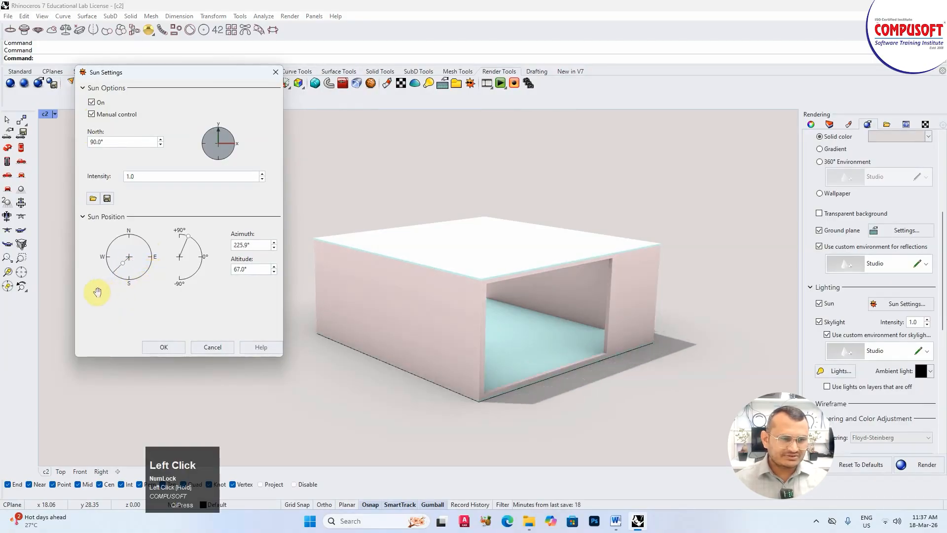
{"action": "mouse_move", "coordinate": [188, 237]}
{"action": "left_mouse_down"}
{"action": "mouse_move", "coordinate": [202, 253]}
{"action": "mouse_move", "coordinate": [201, 243]}
{"action": "left_mouse_up"}
{"action": "left_click", "coordinate": [173, 348]}
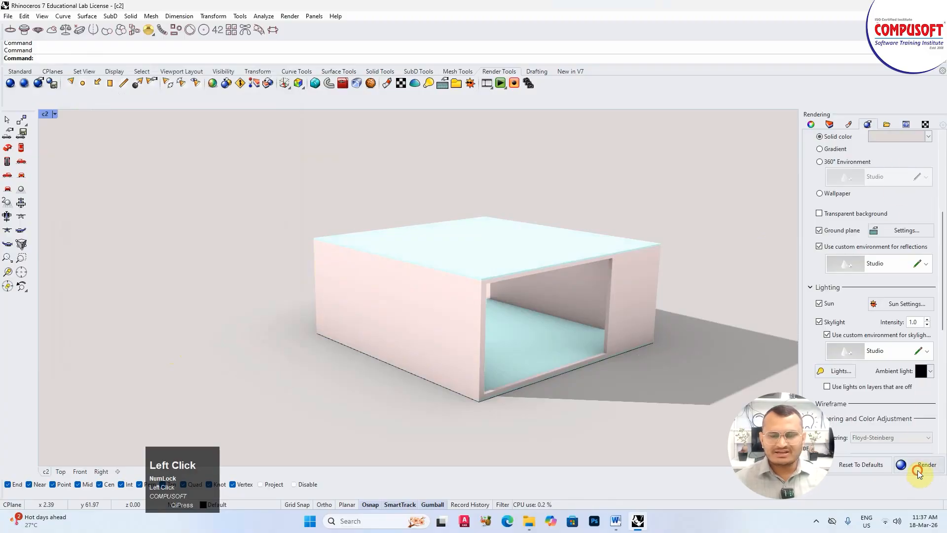
Try a test render of the named view c2 and stop the rendering before it completes
{"action": "left_click", "coordinate": [919, 472]}
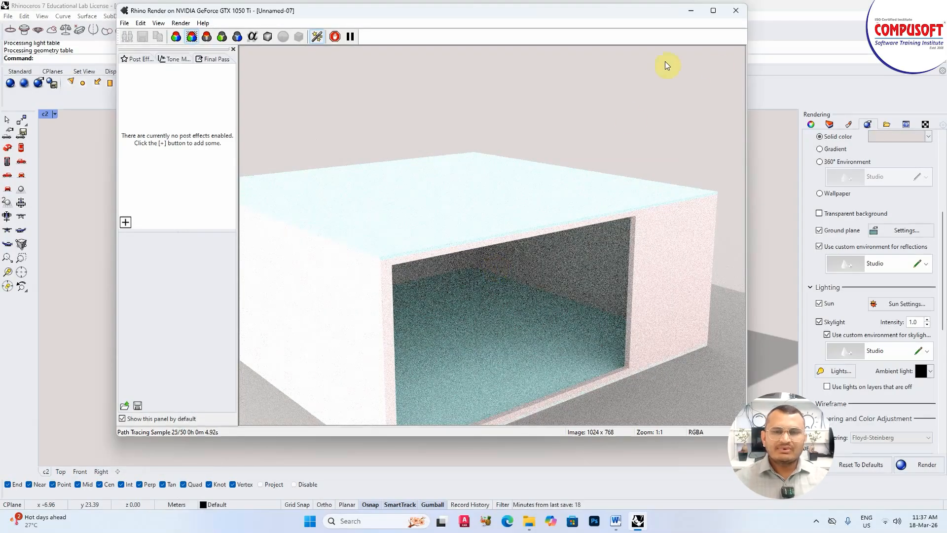
{"action": "left_click", "coordinate": [735, 10]}
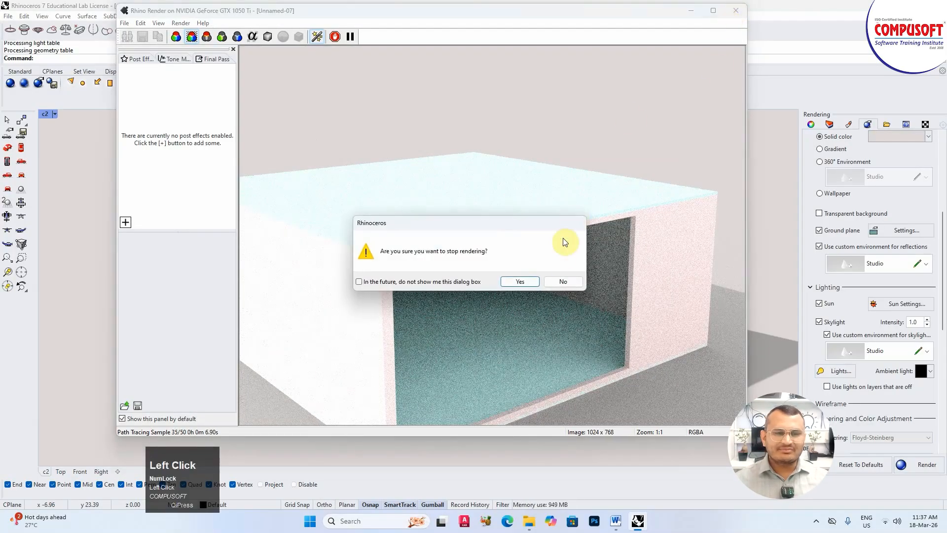
{"action": "left_click", "coordinate": [534, 283]}
Set the render source to Current Viewport instead of the named view
{"action": "scroll", "coordinate": [849, 207], "scroll_direction": "up", "scroll_amount": 5}
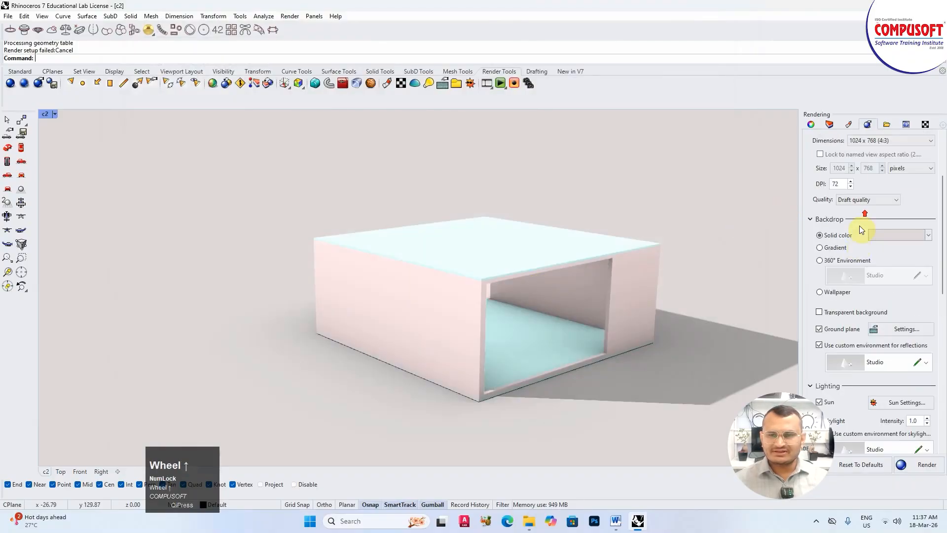
{"action": "left_click", "coordinate": [862, 167]}
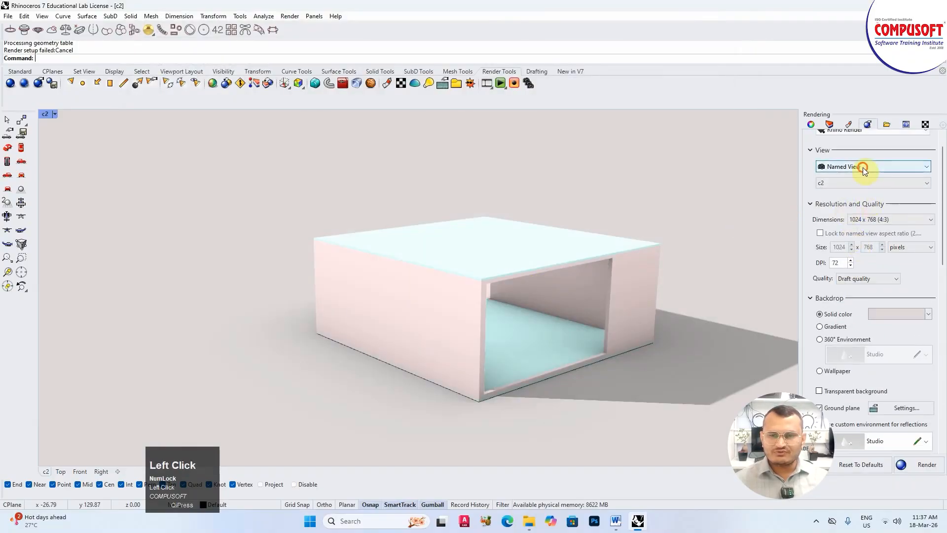
{"action": "left_click", "coordinate": [841, 179]}
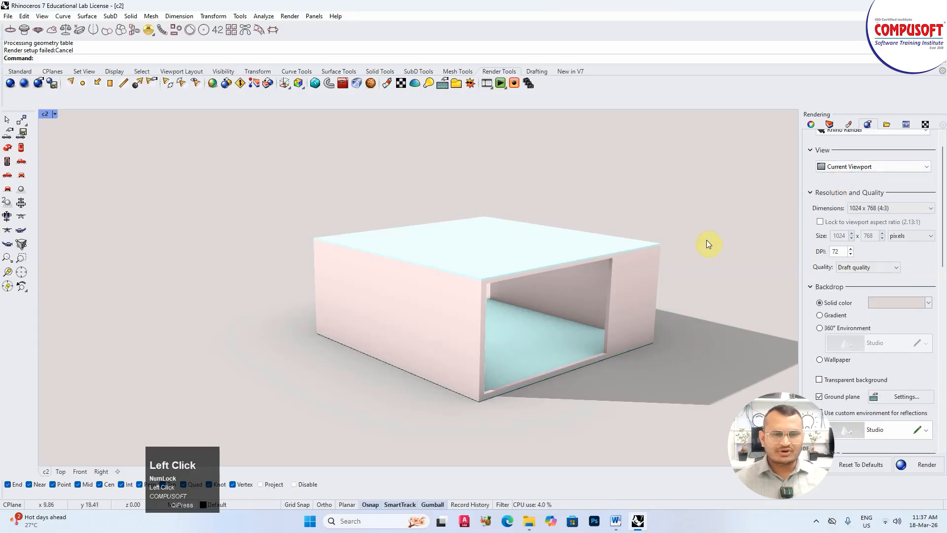
Frame the whole building with its cast shadow in the viewport, render it at draft quality and close the render window
{"action": "middle_click", "coordinate": [599, 217]}
{"action": "scroll", "coordinate": [594, 259], "scroll_direction": "up", "scroll_amount": 2}
{"action": "right_click_drag", "start_coordinate": [591, 296], "coordinate": [551, 308]}
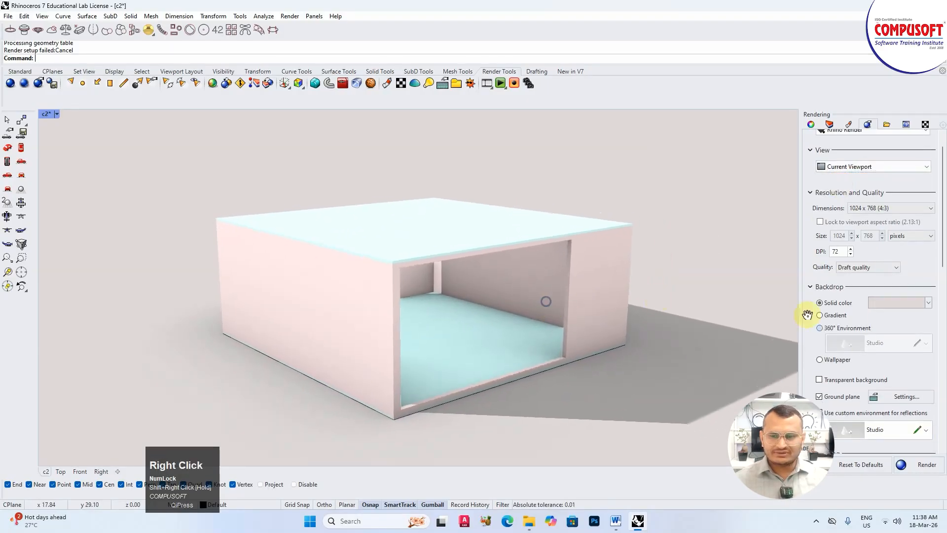
{"action": "left_click", "coordinate": [915, 464]}
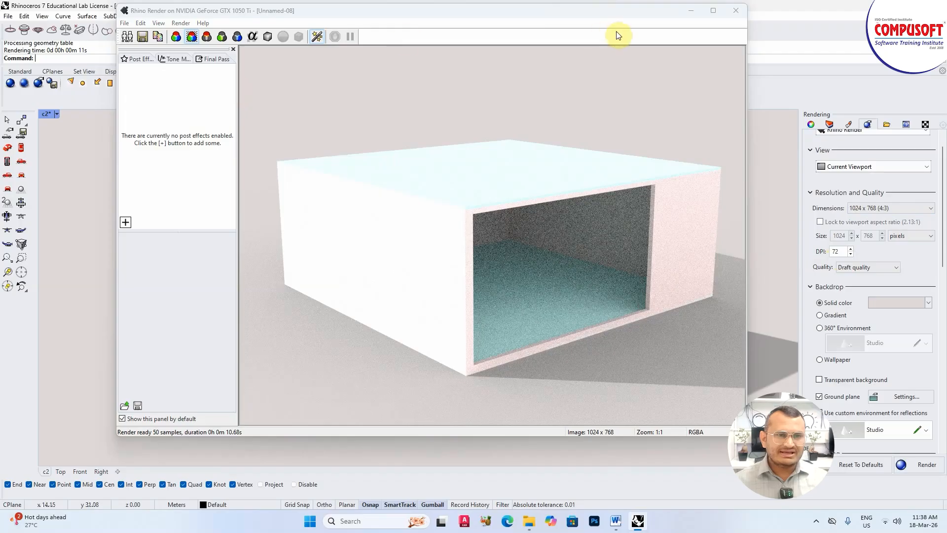
{"action": "left_click", "coordinate": [735, 11]}
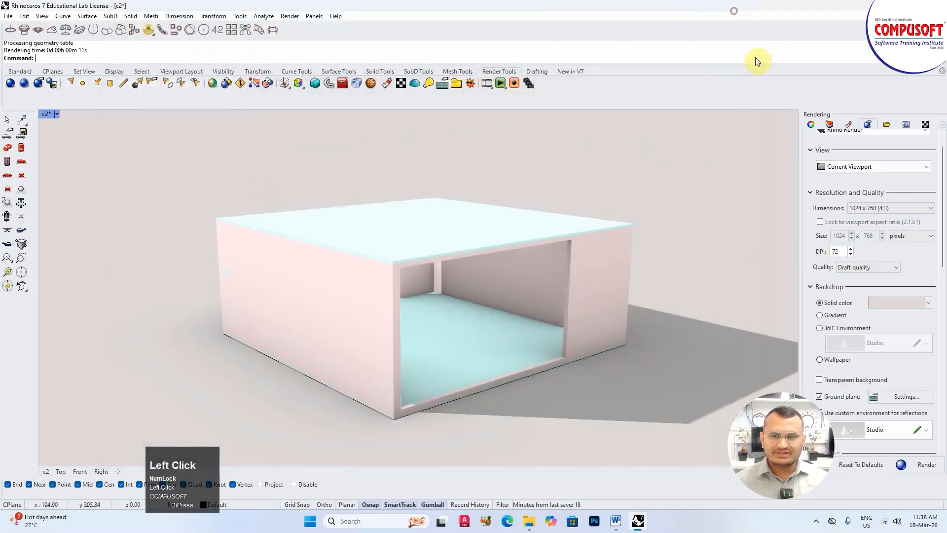
Set the render resolution to 150 DPI and the quality to Good quality, and start rendering the current viewport
{"action": "left_click", "coordinate": [836, 251]}
{"action": "type", "text": "100"}
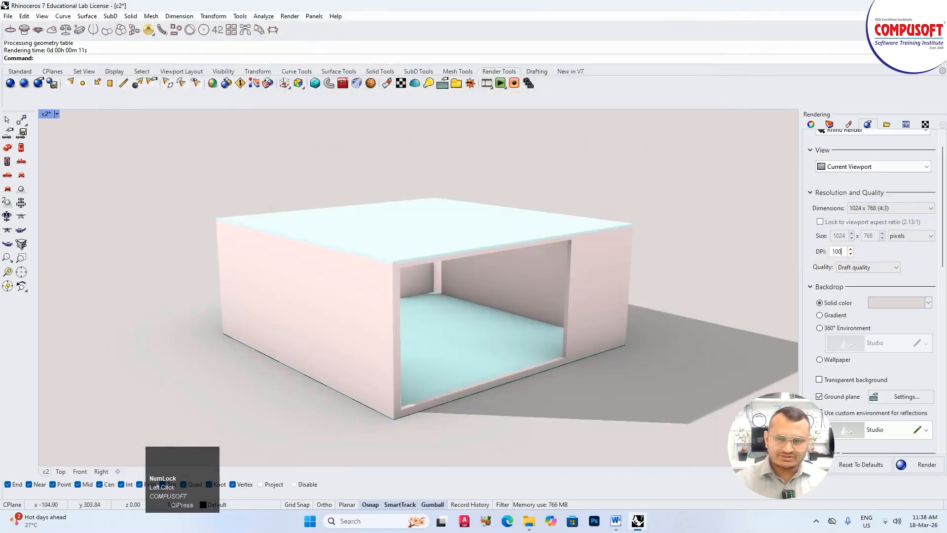
{"action": "left_click", "coordinate": [840, 252]}
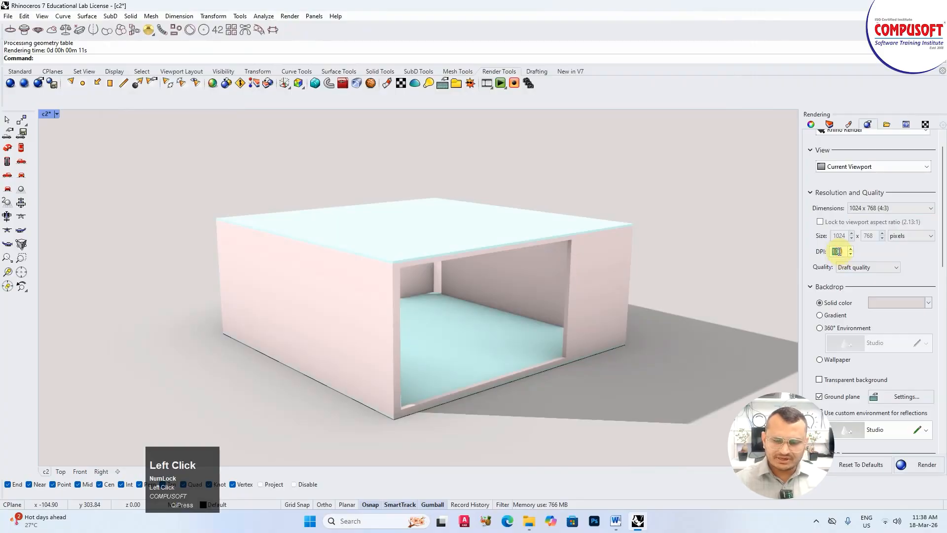
{"action": "type", "text": "150"}
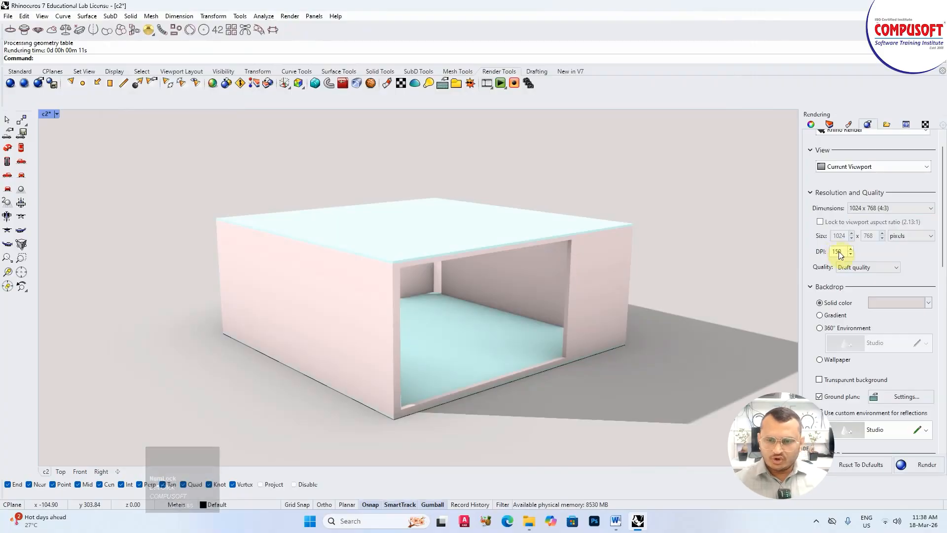
{"action": "left_click", "coordinate": [847, 267]}
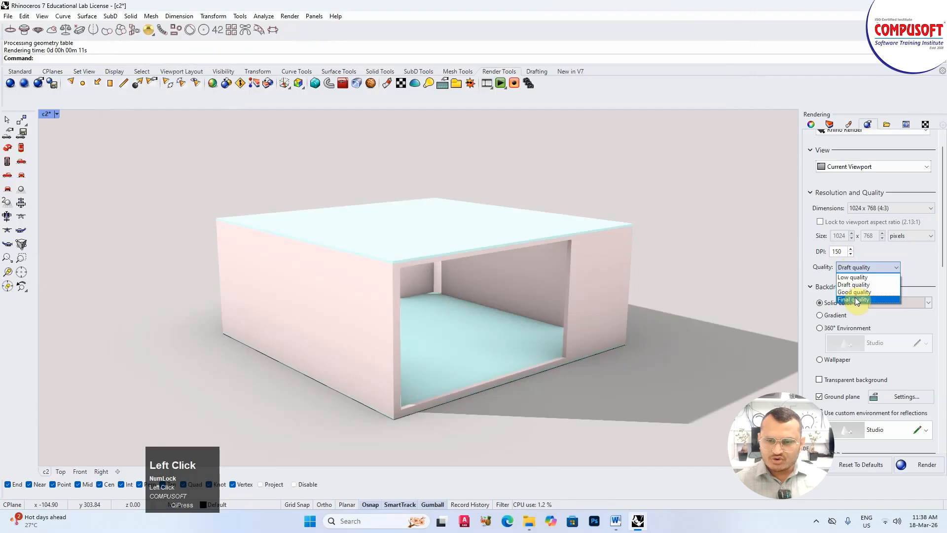
{"action": "left_click", "coordinate": [854, 284]}
{"action": "left_click", "coordinate": [856, 267]}
{"action": "left_click", "coordinate": [854, 291]}
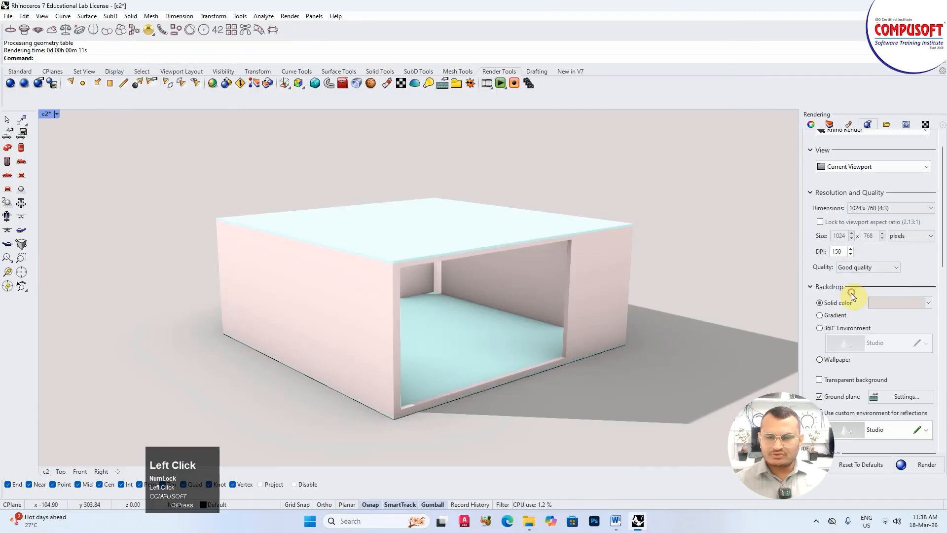
{"action": "left_click", "coordinate": [927, 465]}
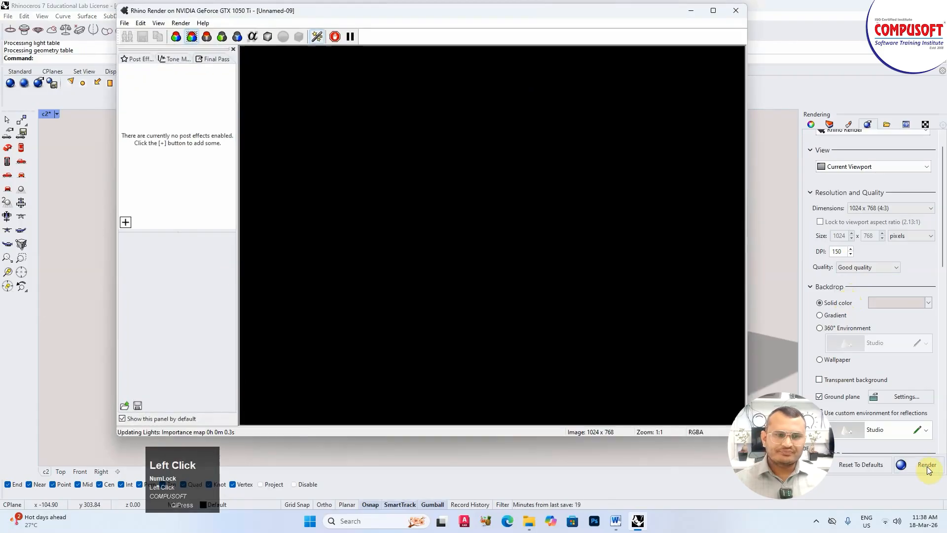